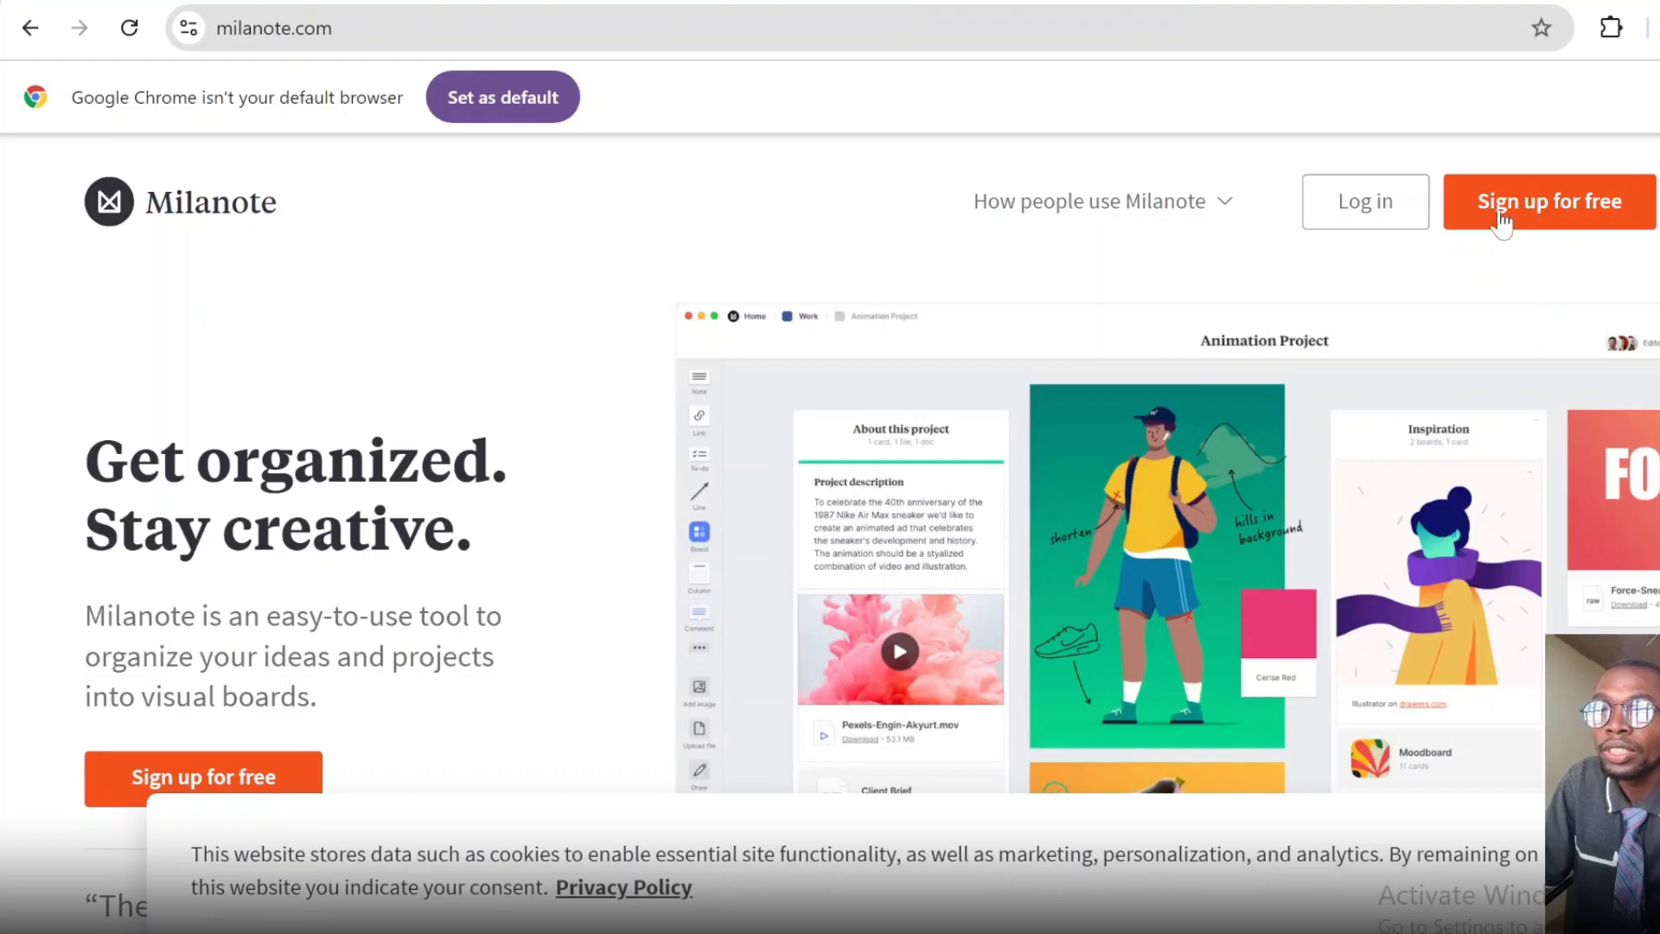
# - Open Milanote's free sign-up form and fill in the account holder's first name, last name and email address
pyautogui.click(1499, 214)
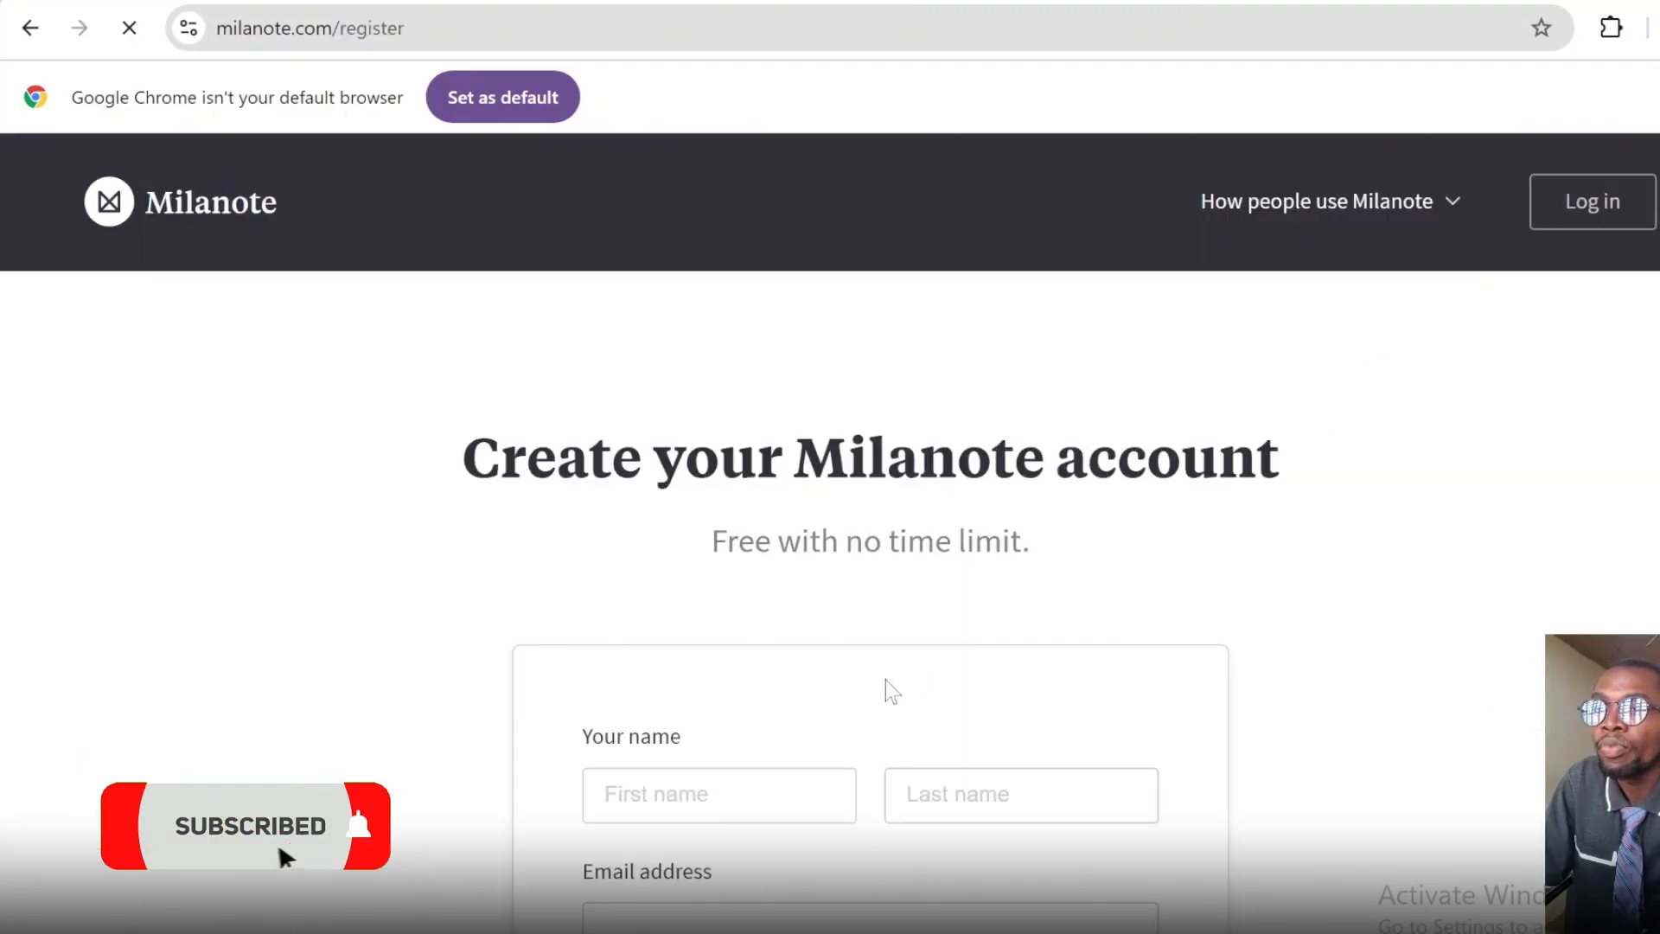
pyautogui.scroll(-5, 892, 692)
pyautogui.click(720, 382)
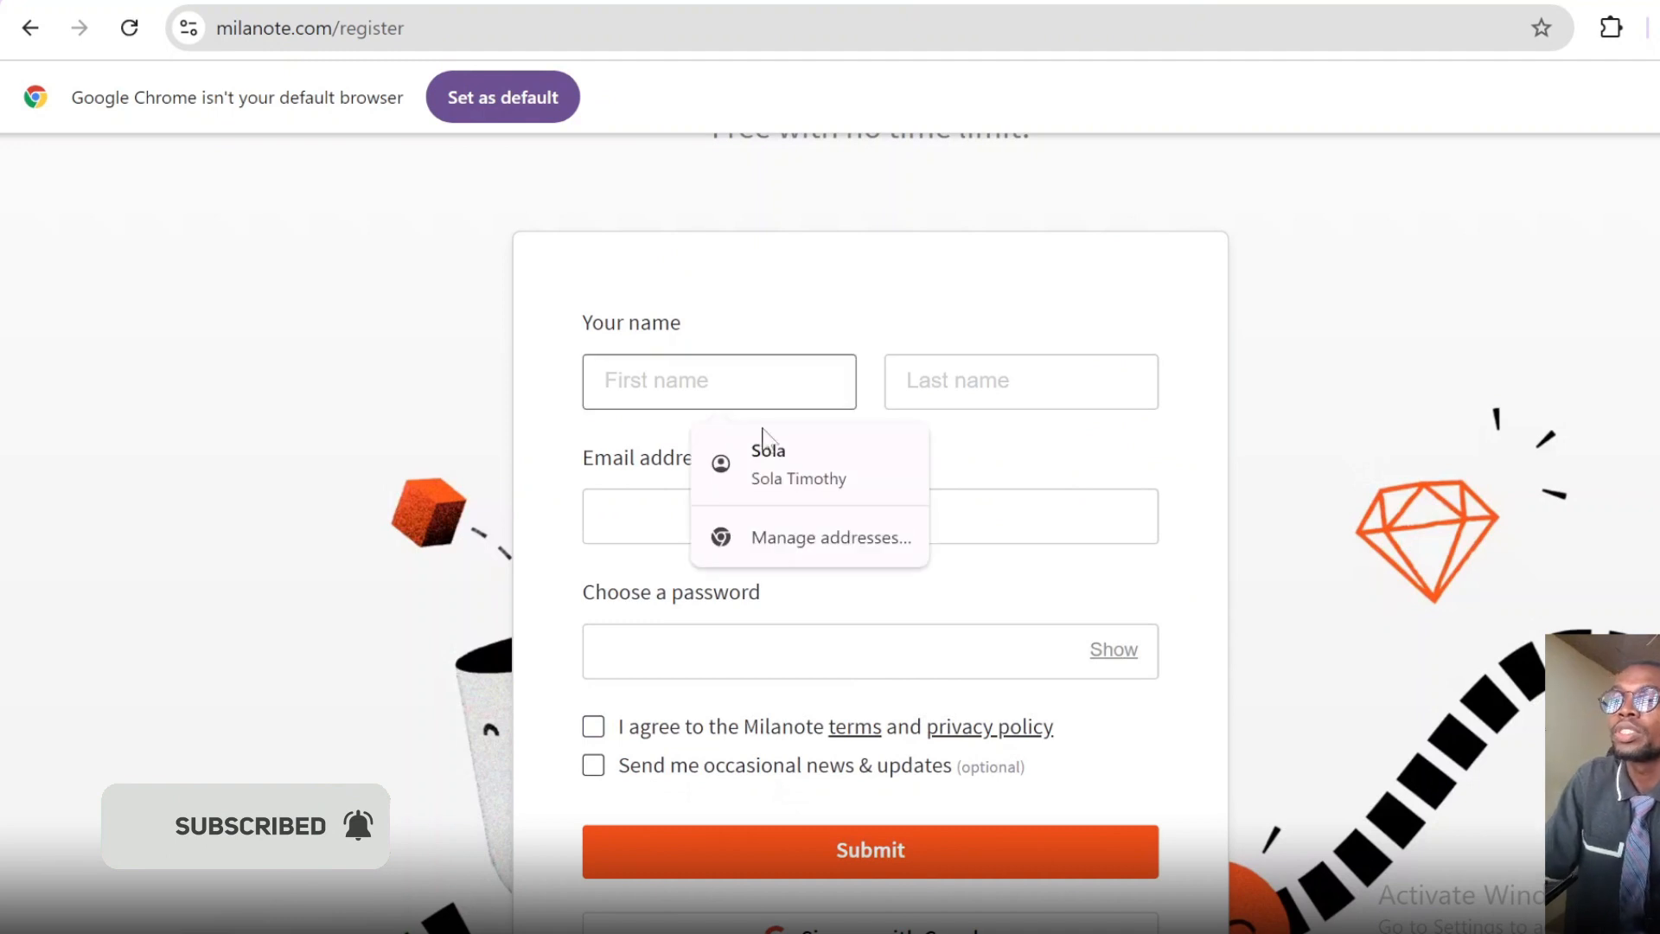
pyautogui.click(786, 474)
pyautogui.click(778, 516)
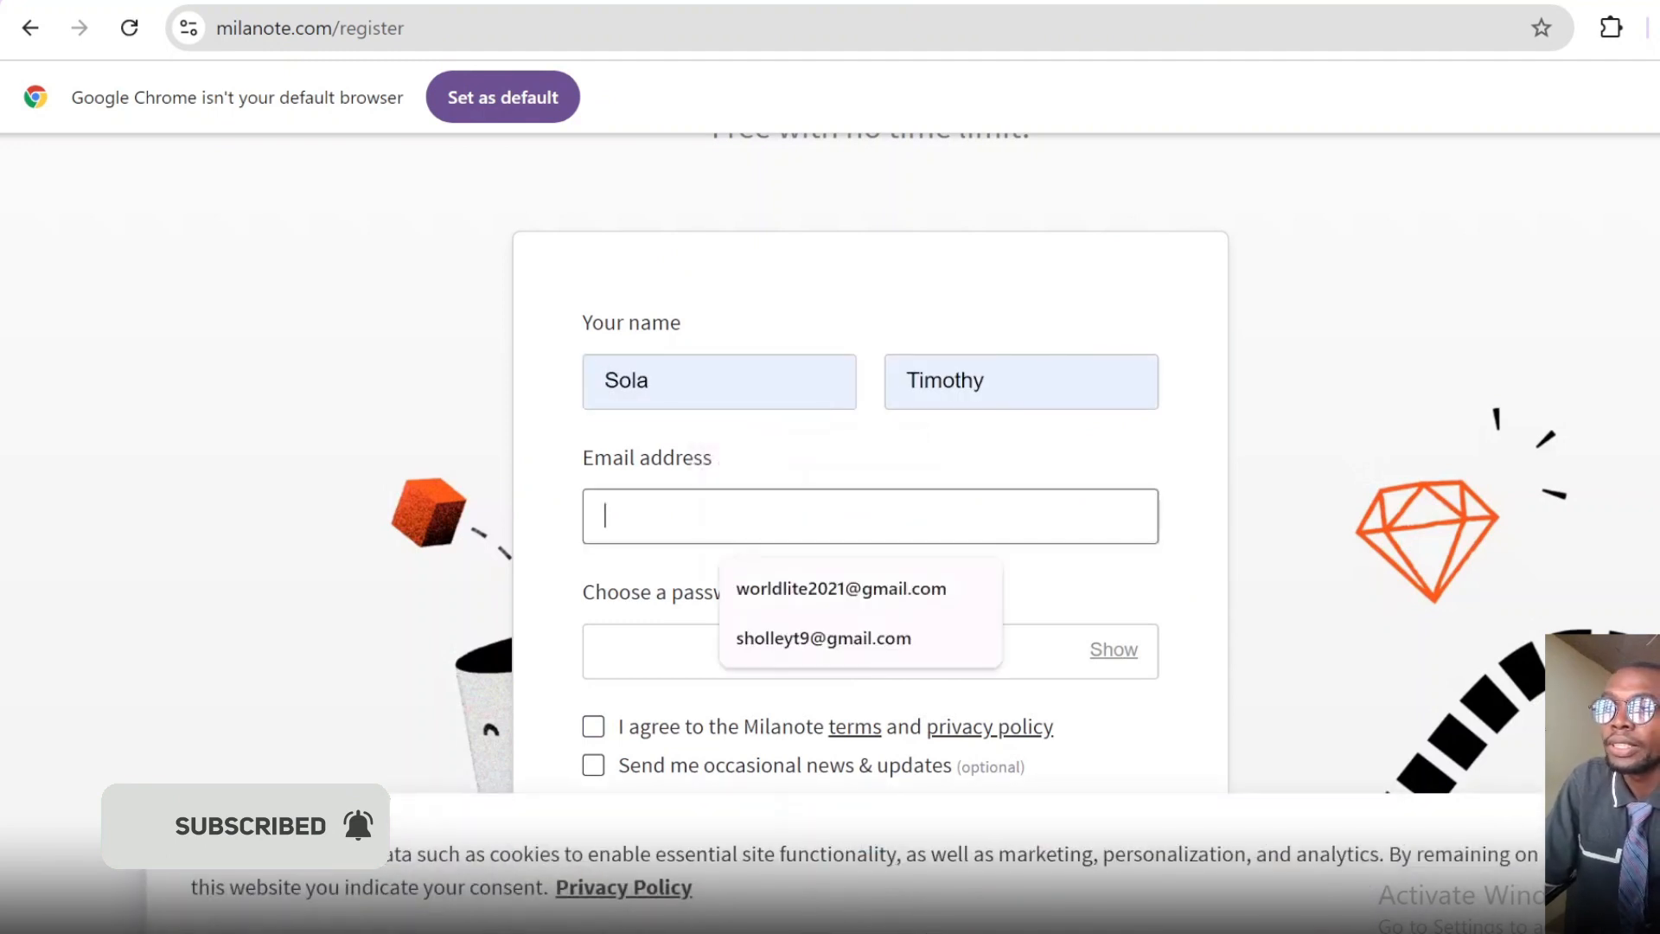
pyautogui.click(826, 597)
# - Enter a password for the new Milanote account
pyautogui.click(804, 644)
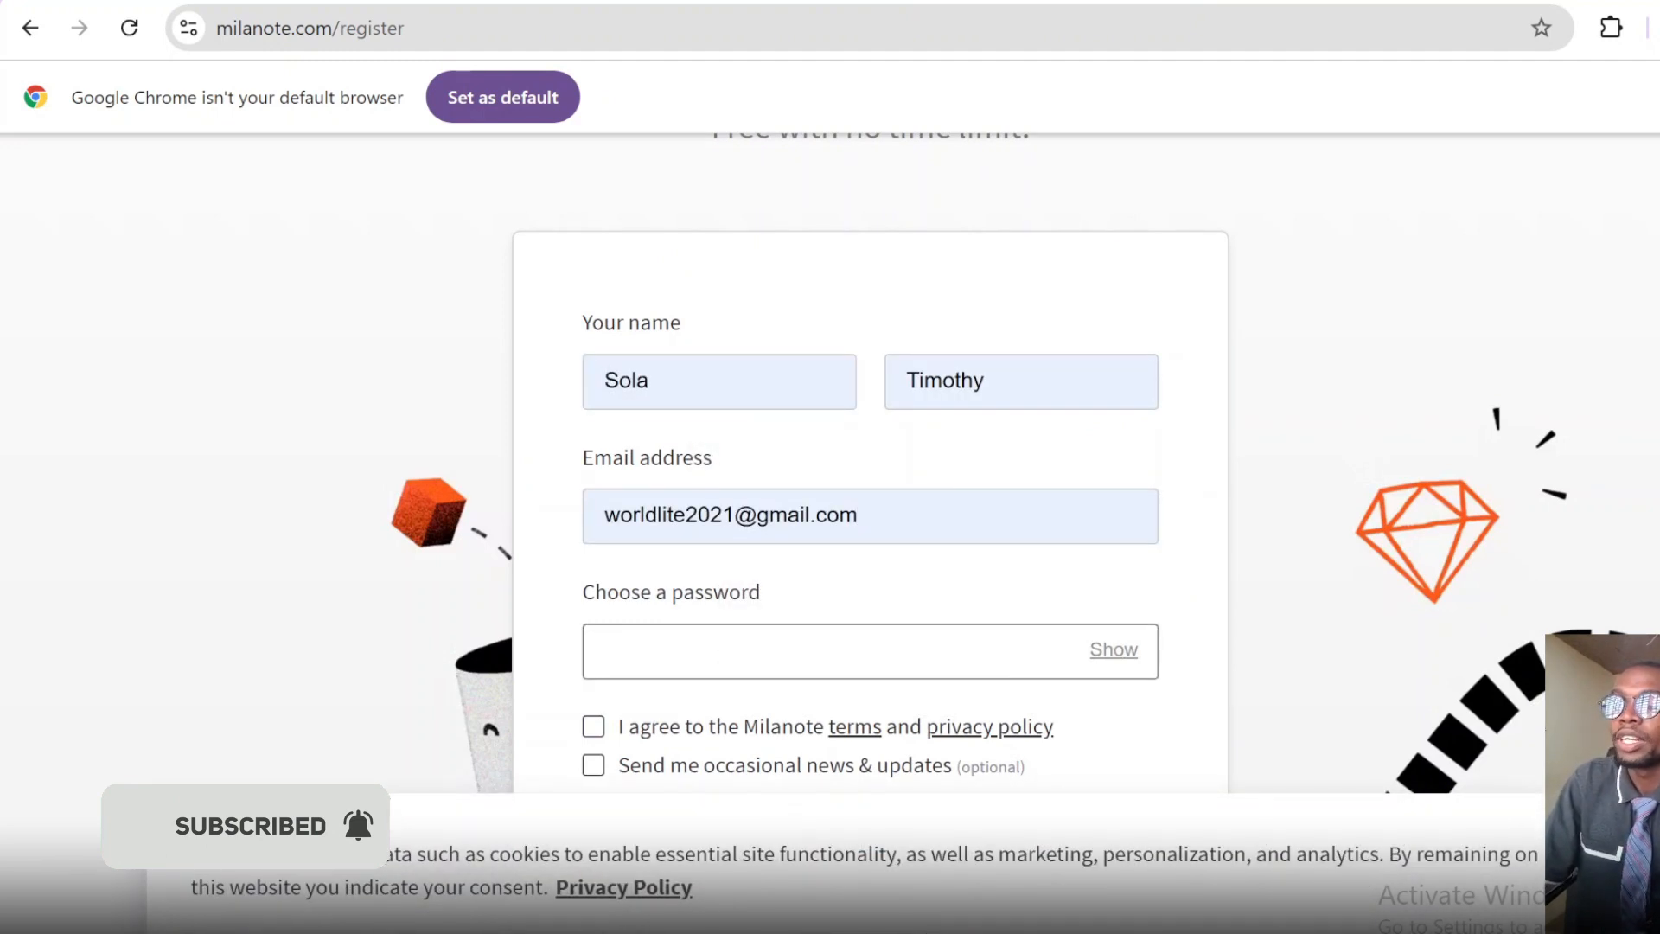
pyautogui.write('•')
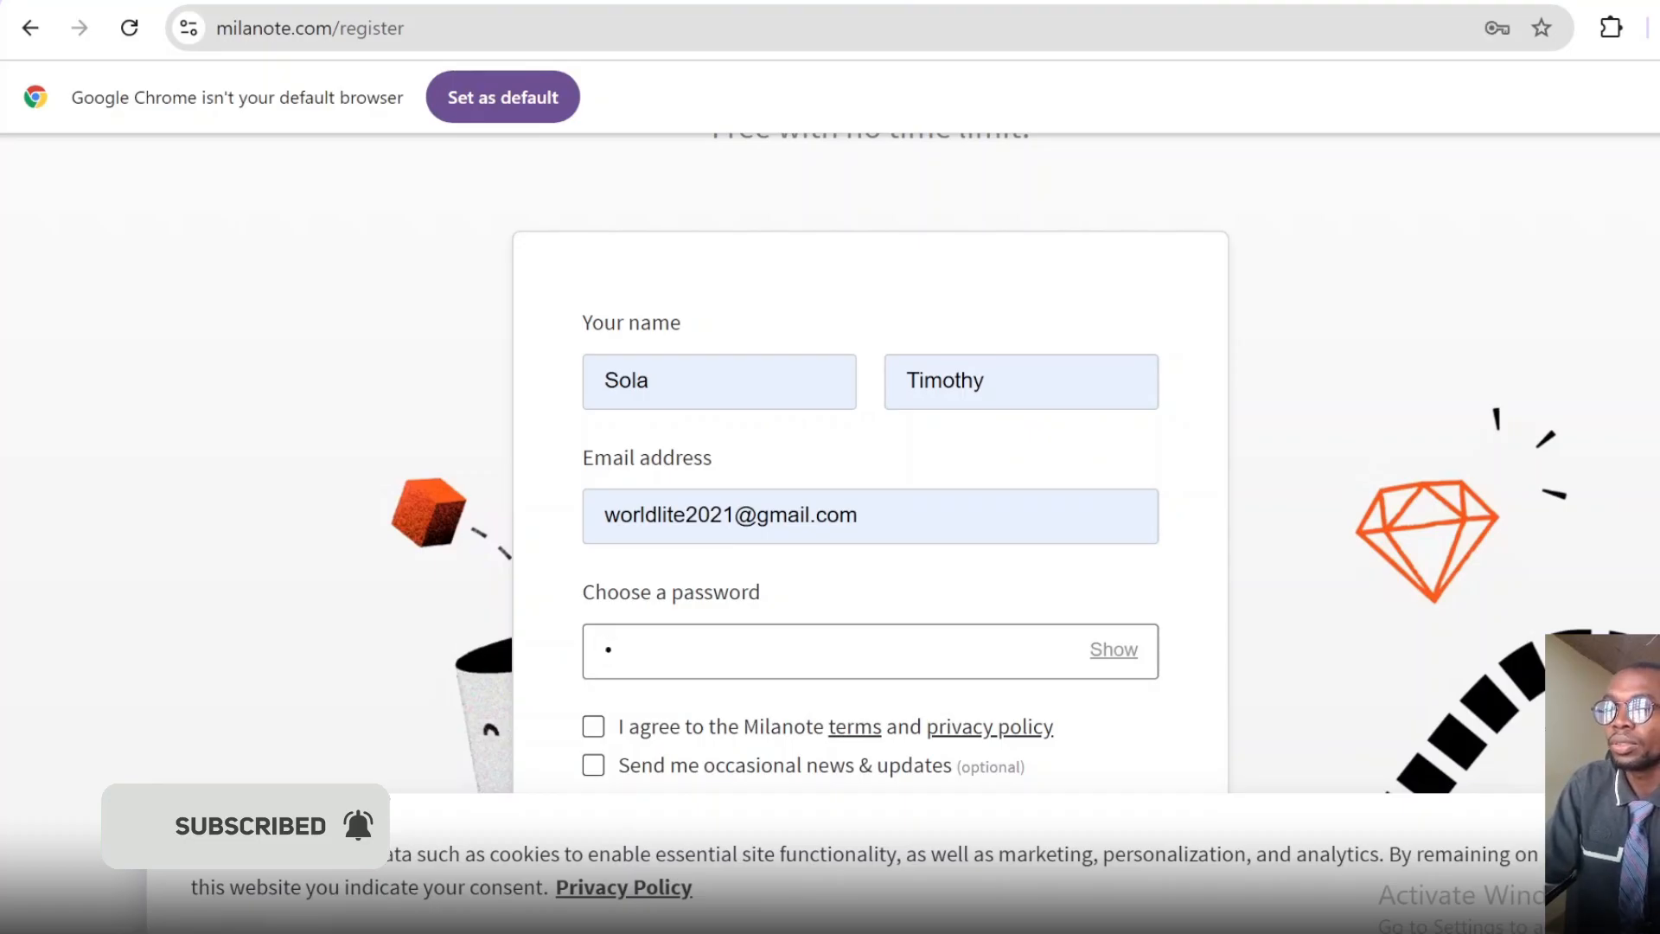
pyautogui.write('•••••••')
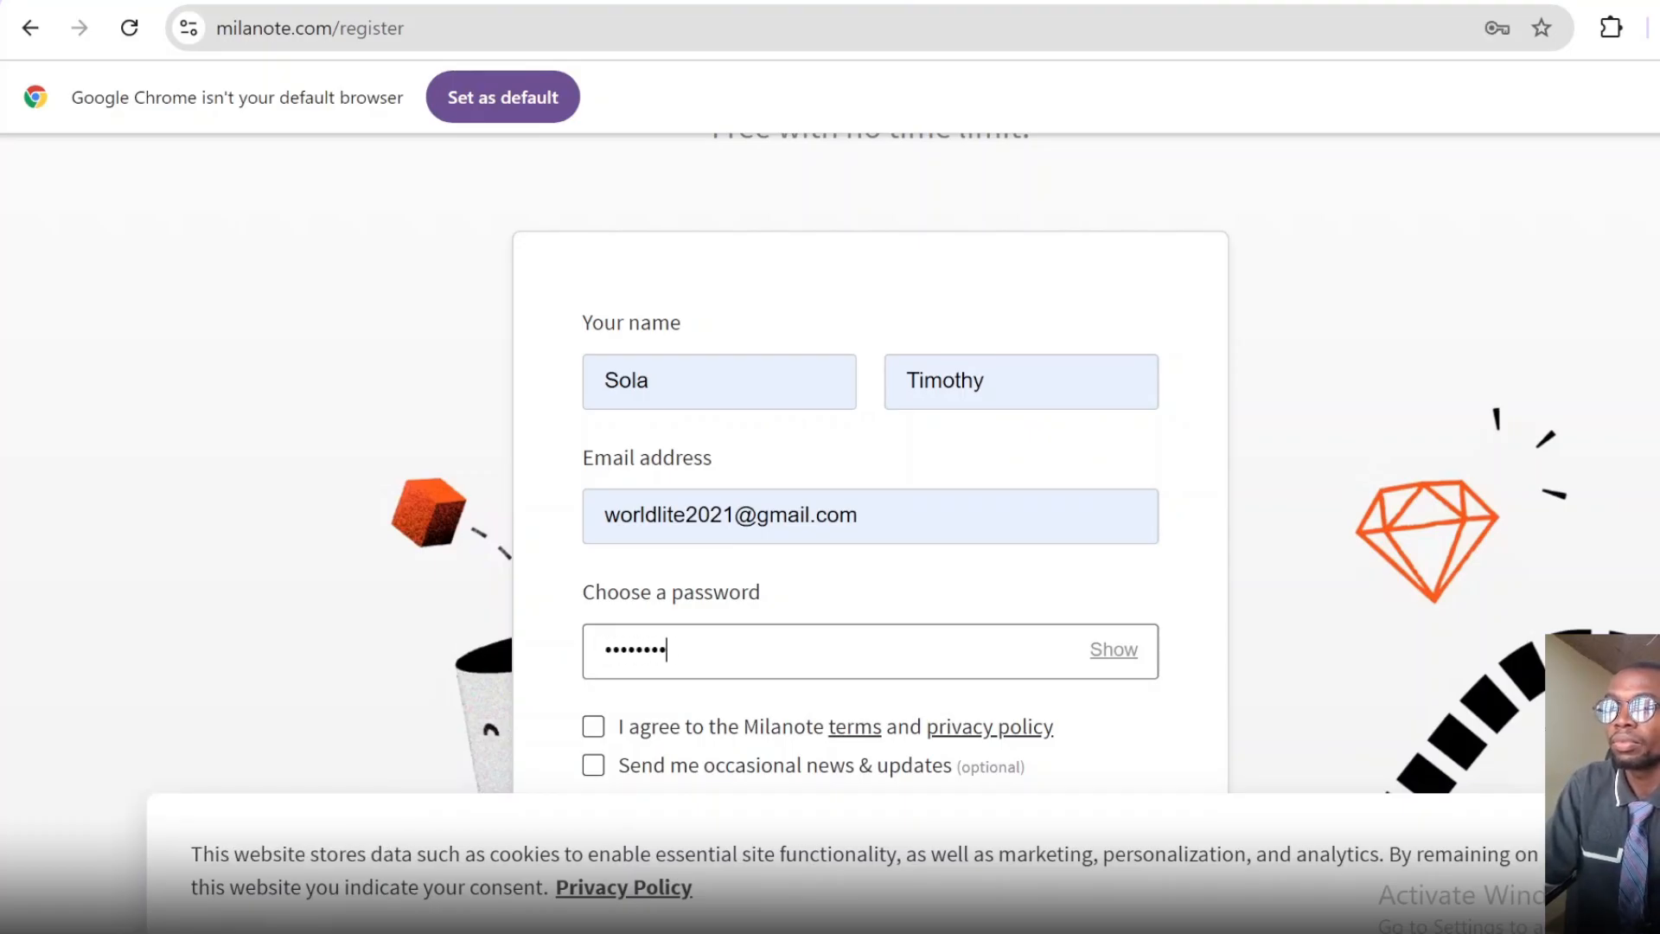
pyautogui.write('•')
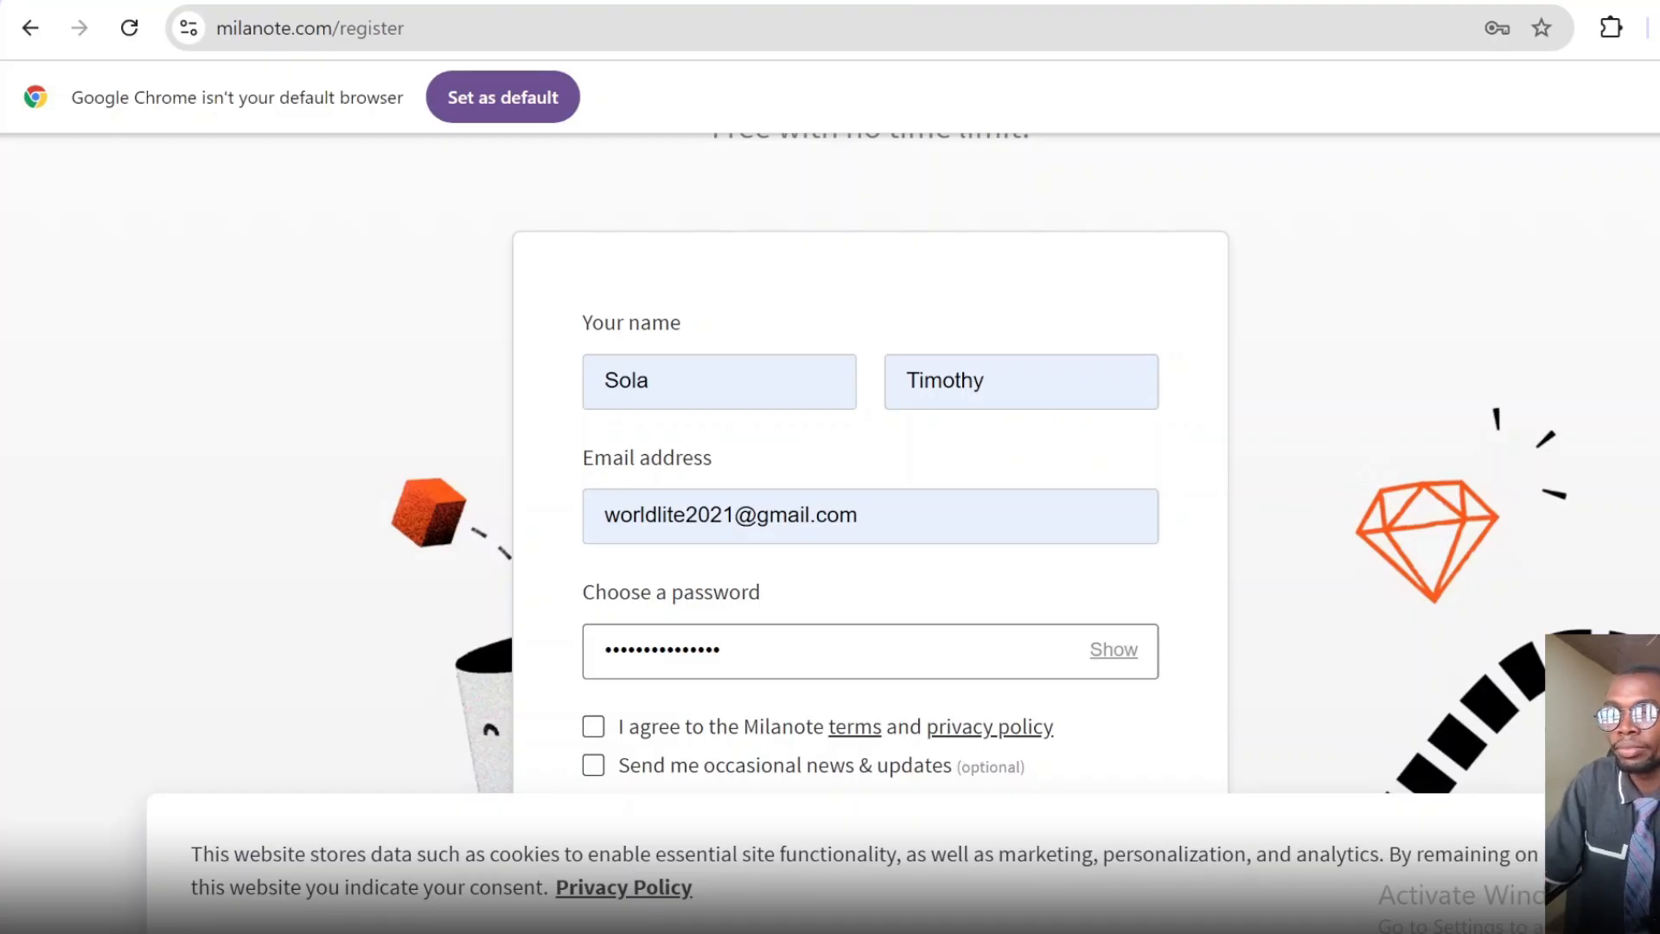
# - Agree to the Milanote terms and privacy policy, submit the registration, and save the login in the browser
pyautogui.scroll(-2, 748, 419)
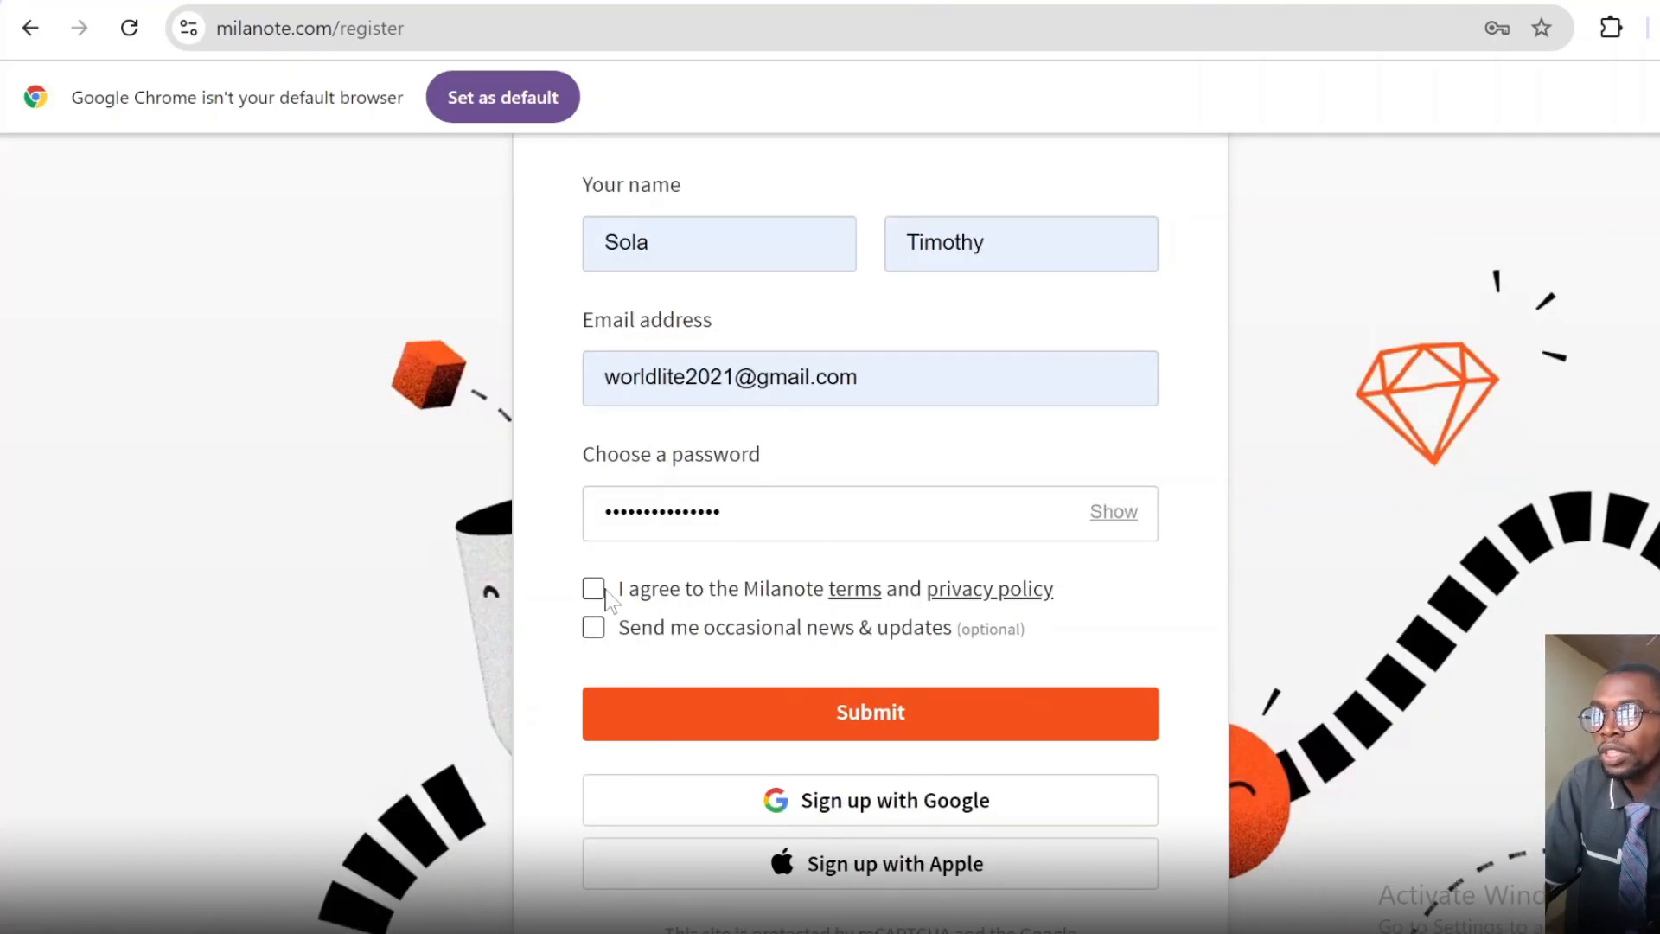
pyautogui.click(594, 591)
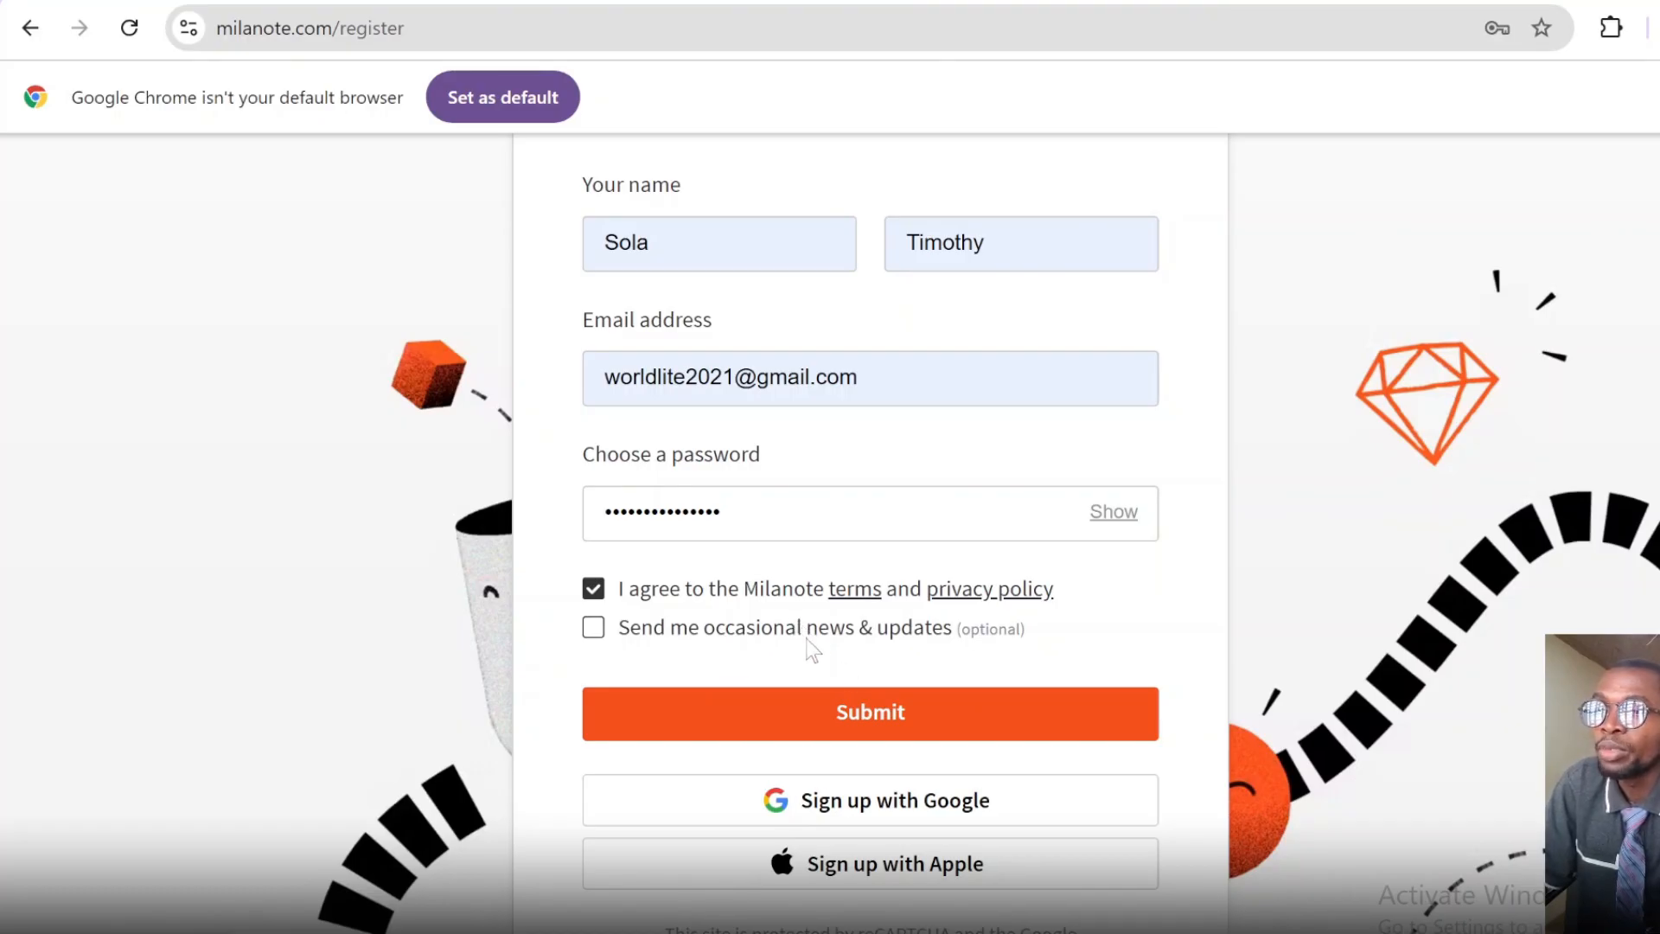
pyautogui.click(893, 723)
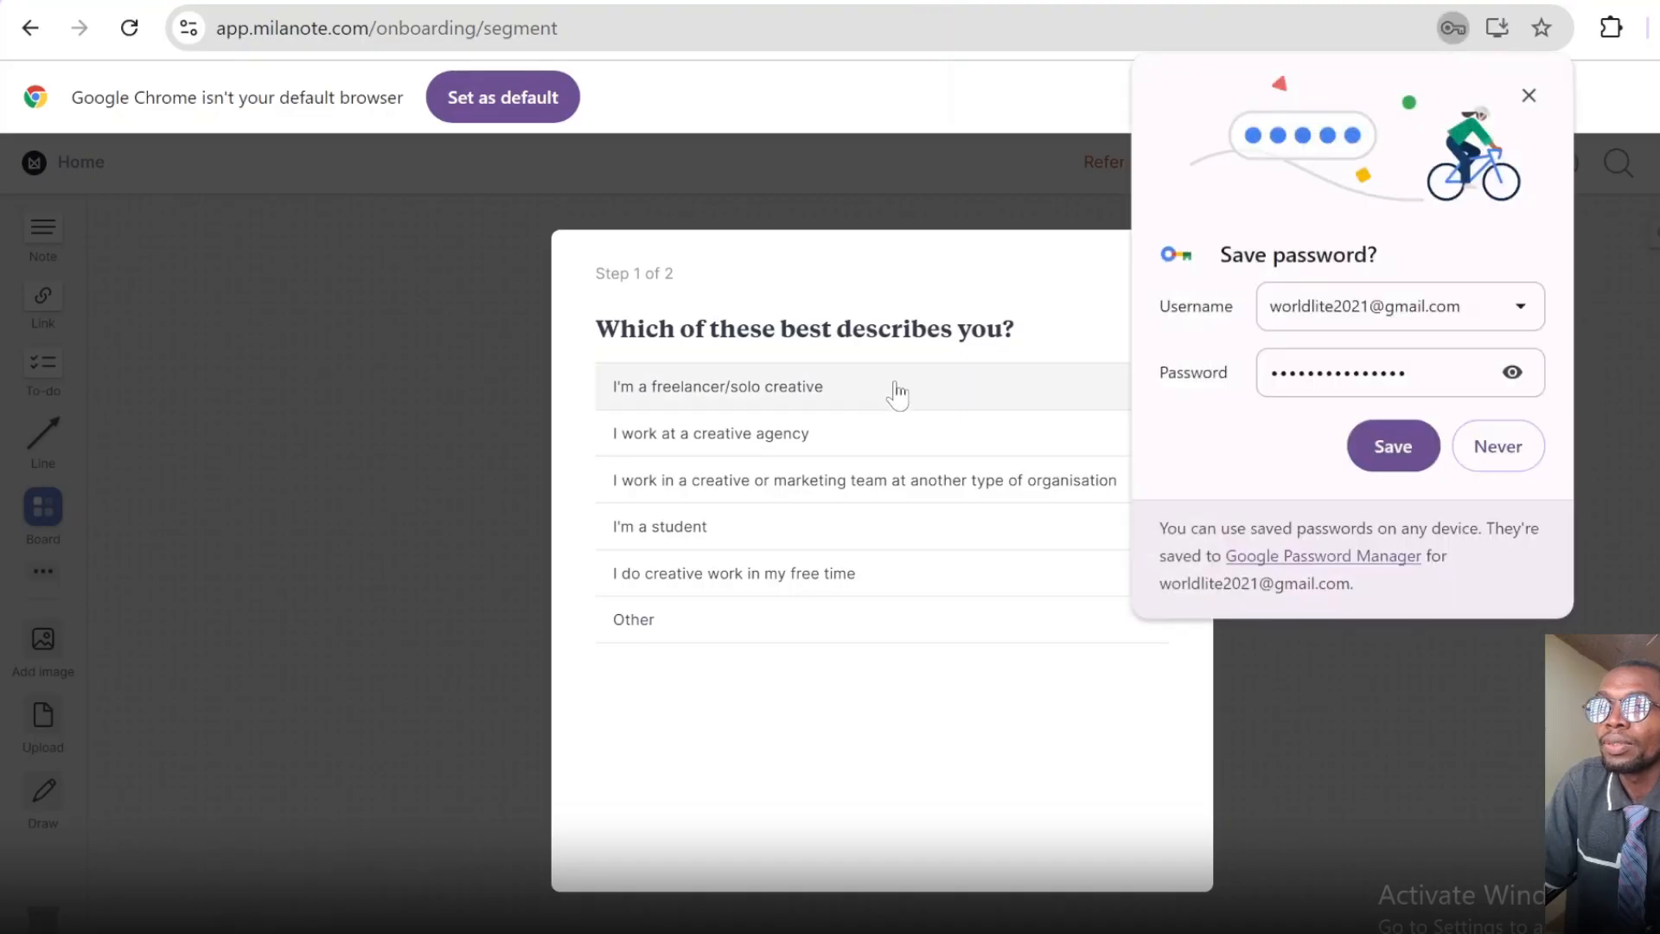
pyautogui.click(1394, 448)
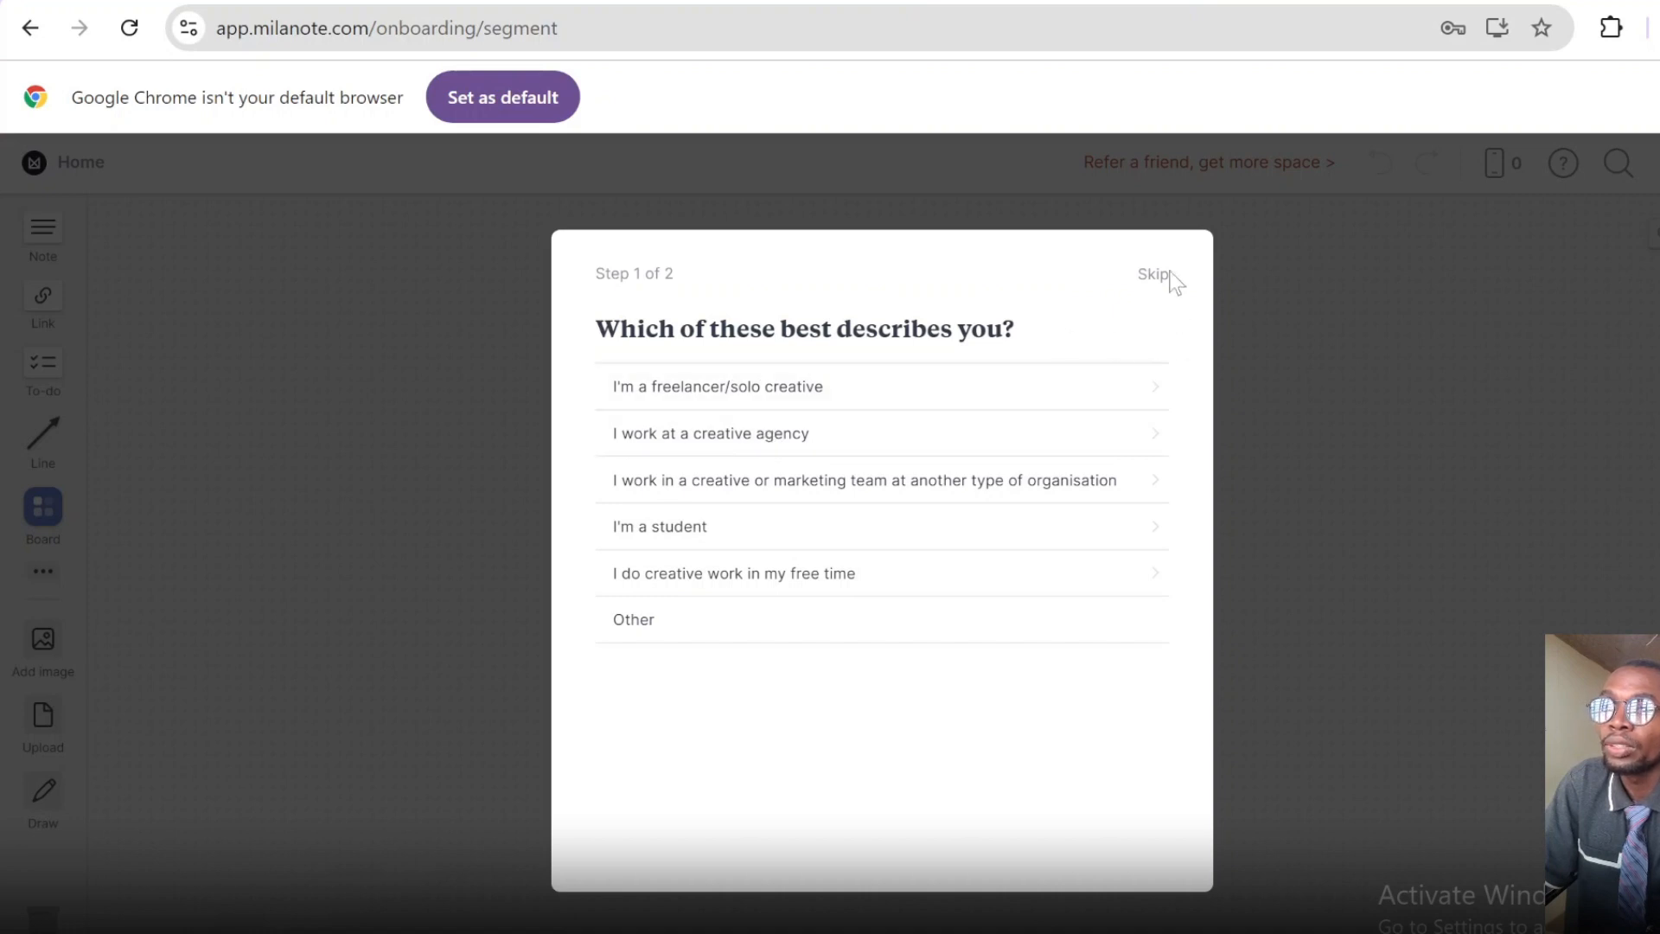
# - Answer that you work at a creative agency, and select graphic designer, illustrator, video and films, and apps & websites as roles
pyautogui.click(751, 433)
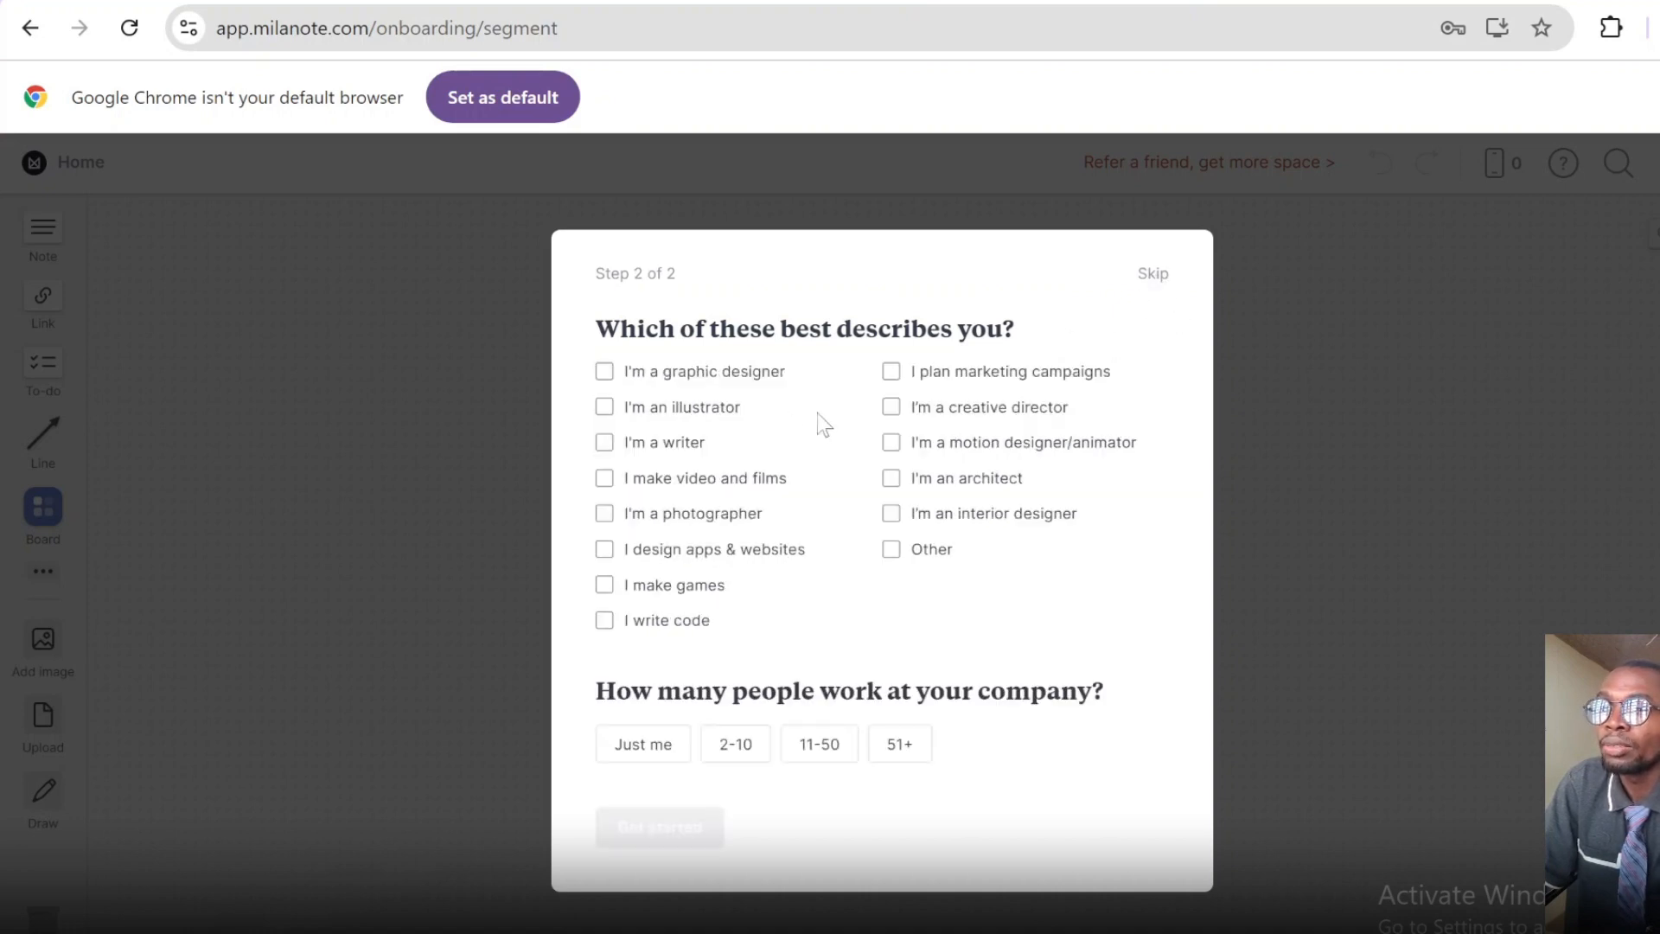
pyautogui.click(672, 378)
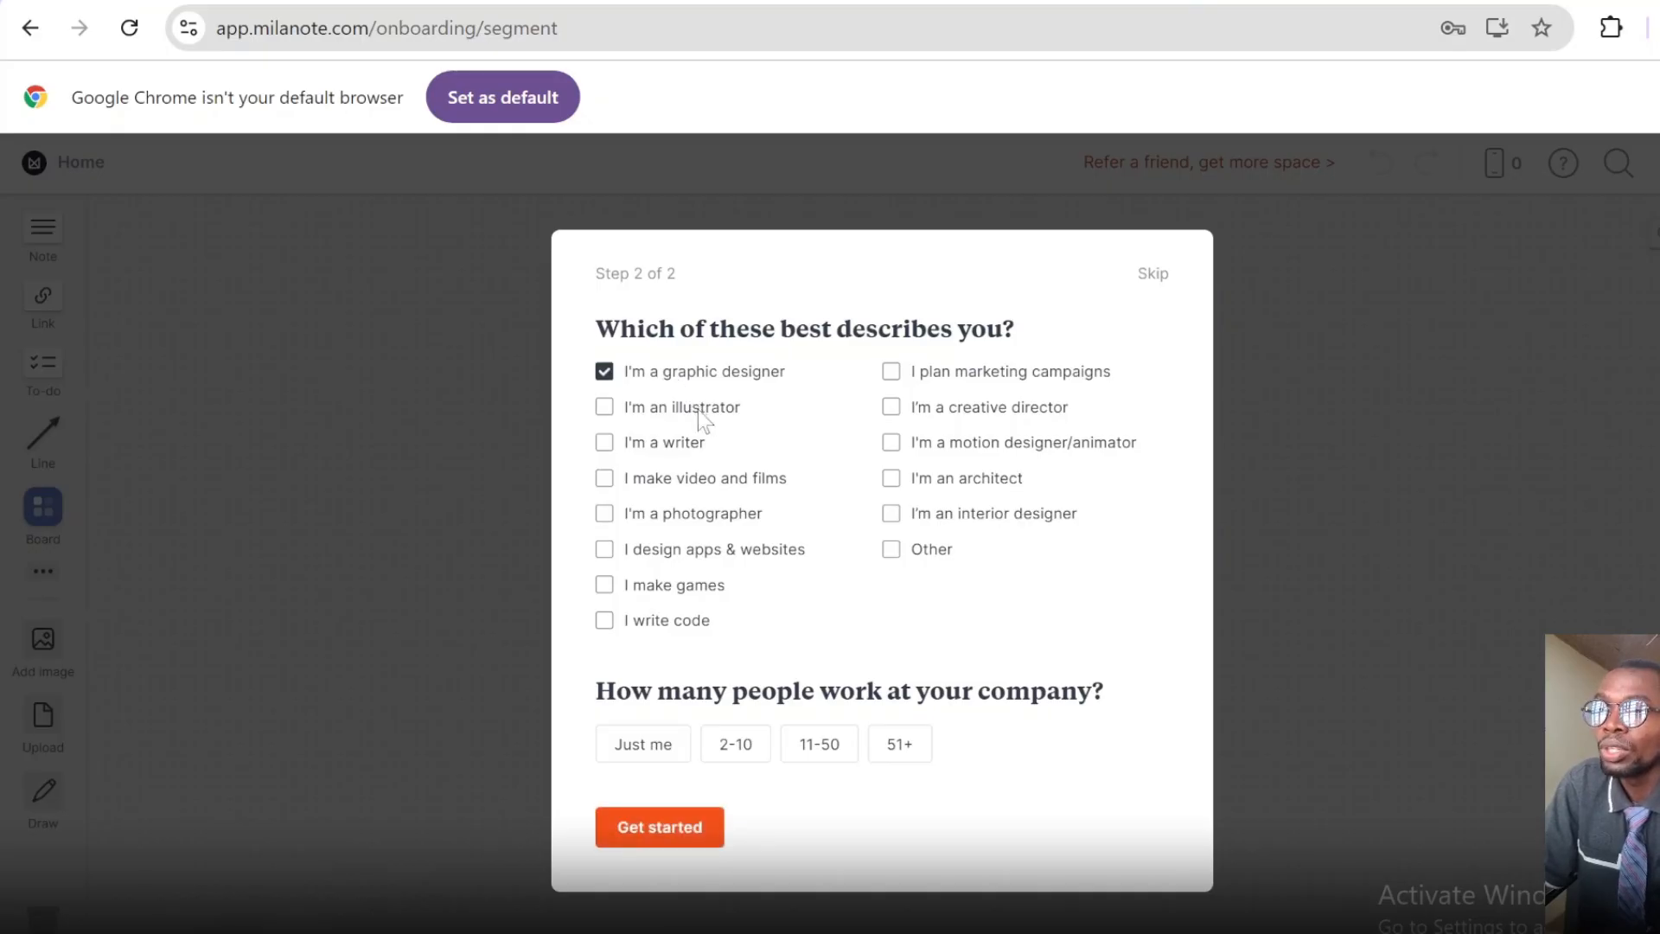
pyautogui.click(698, 410)
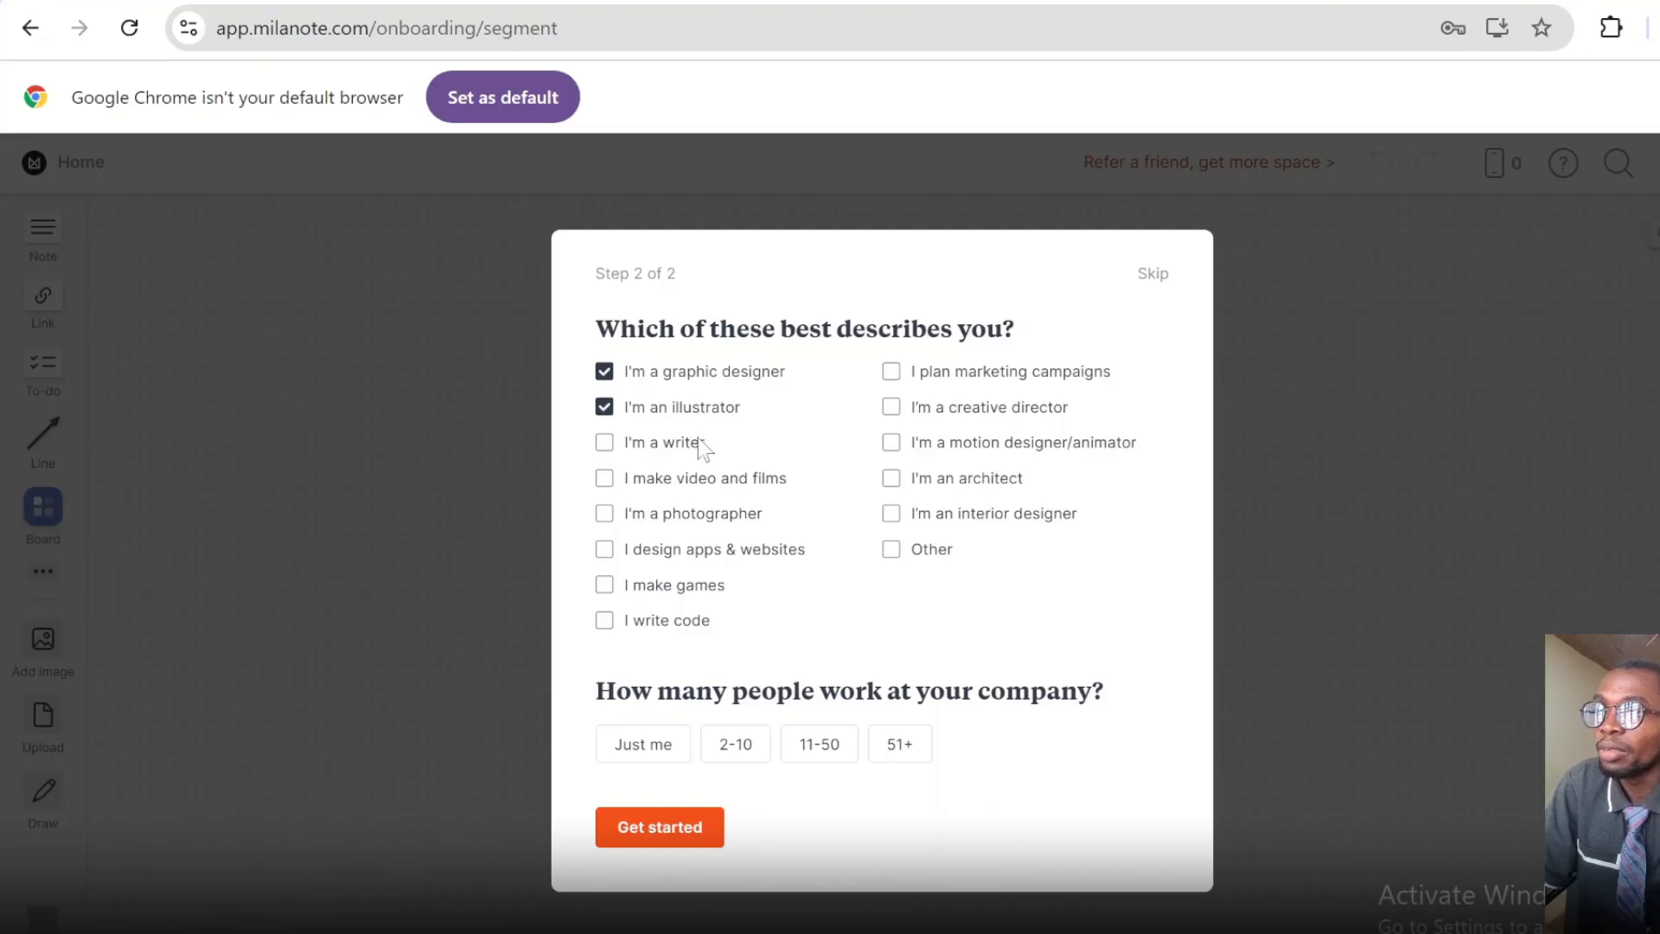
pyautogui.click(709, 487)
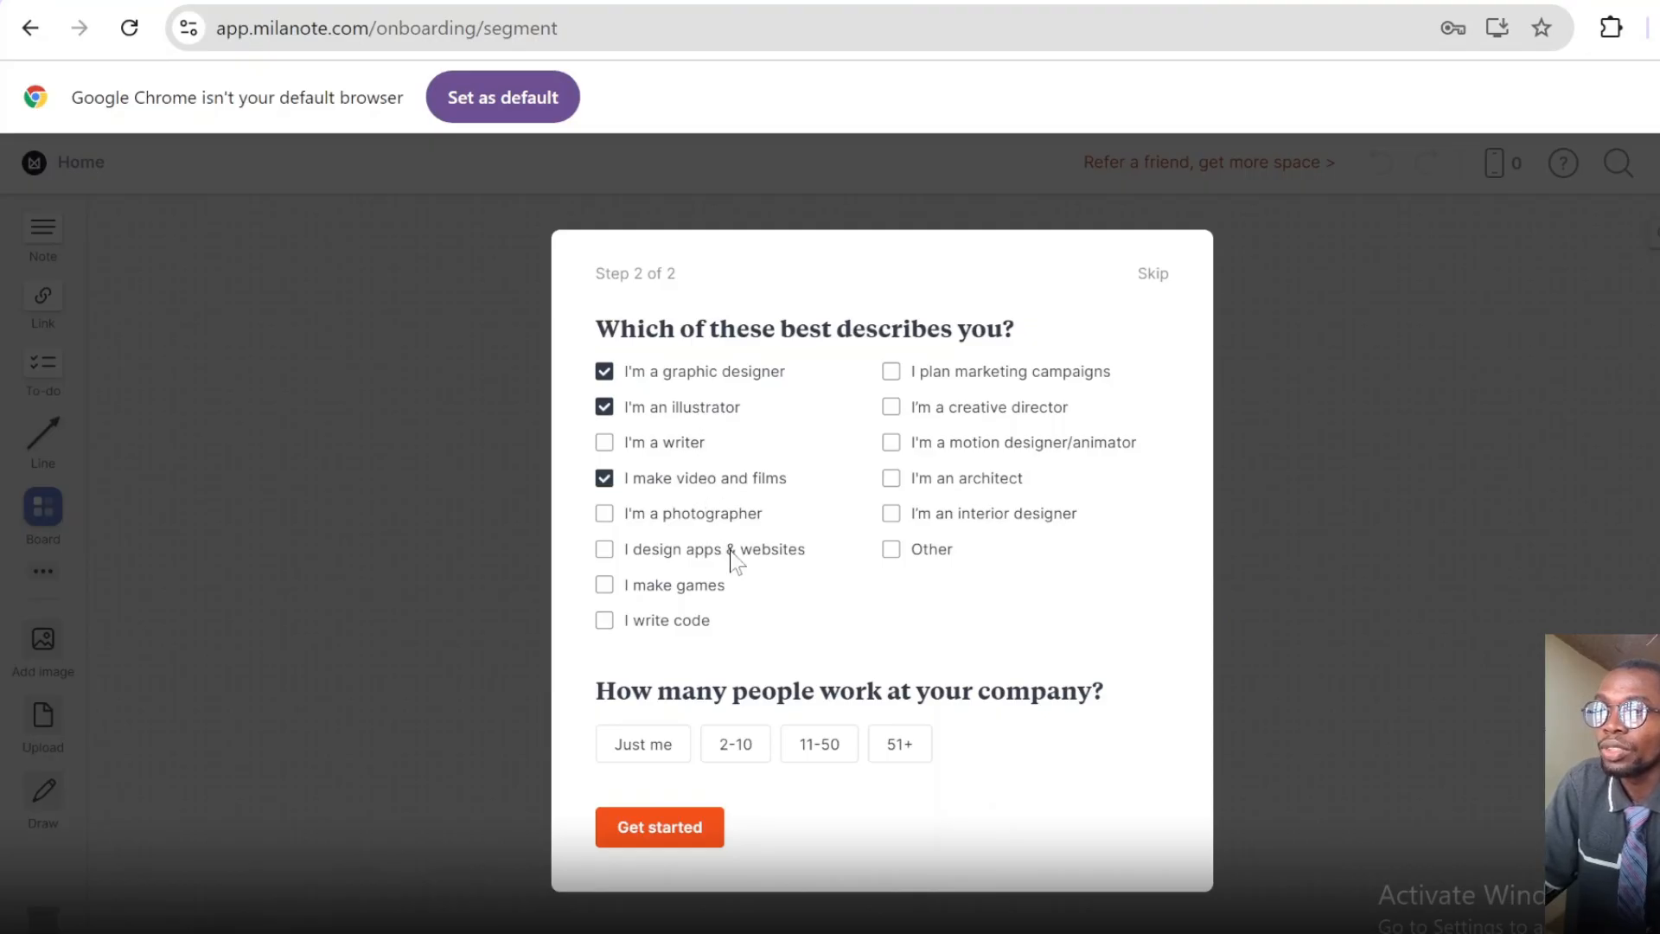
pyautogui.click(772, 559)
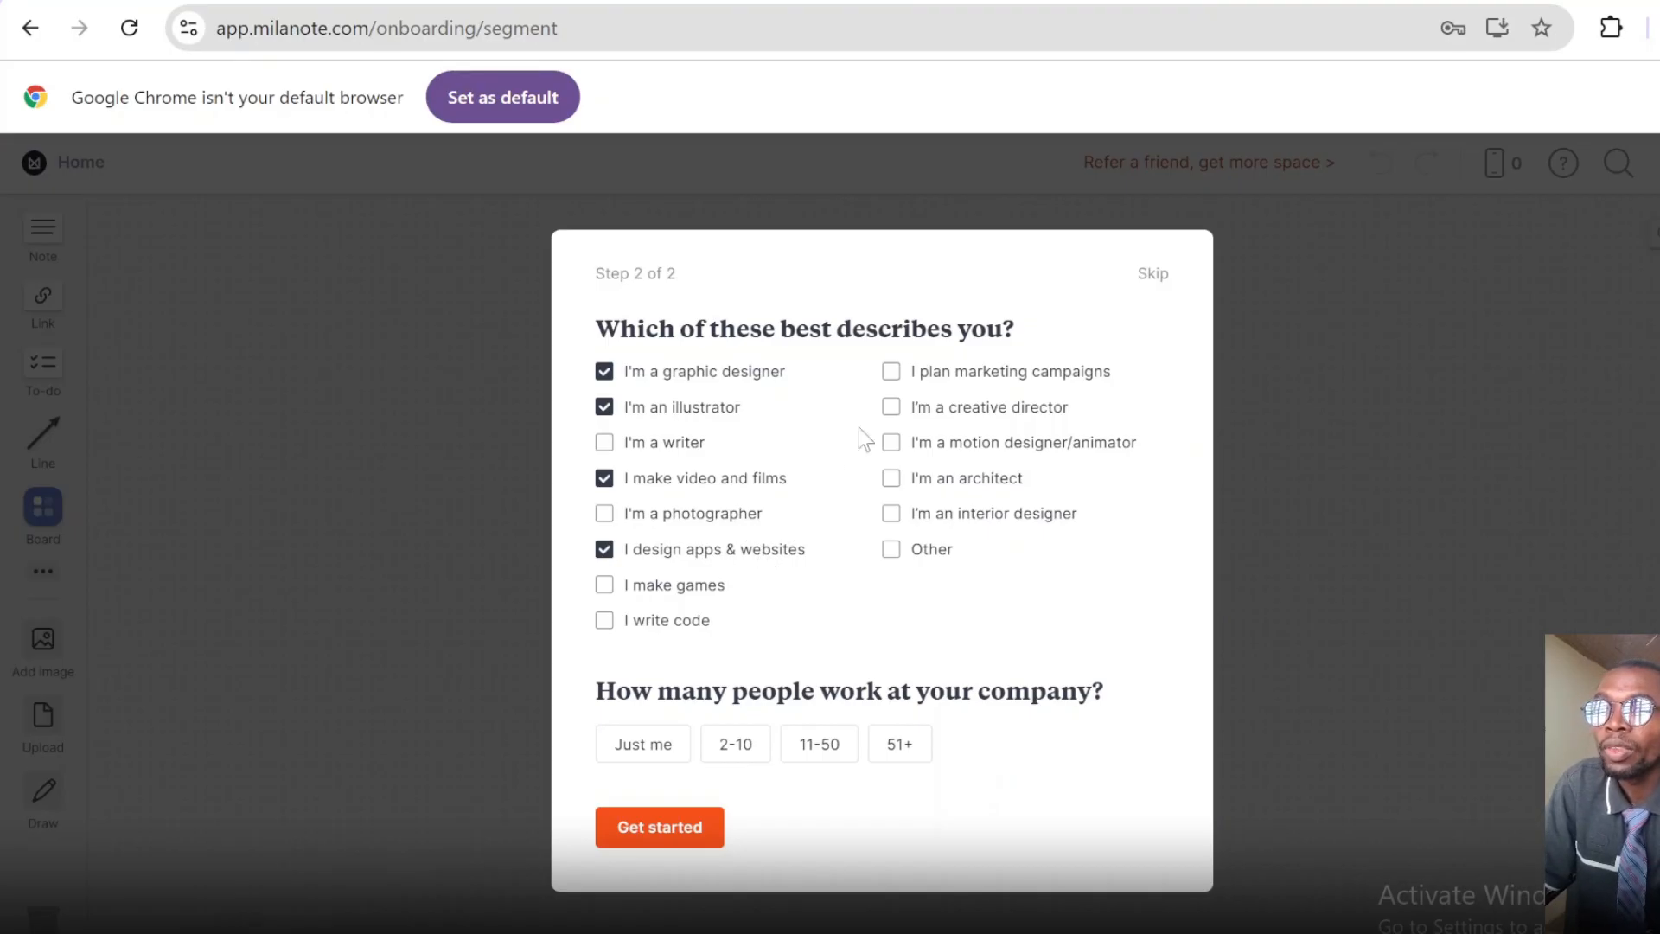
# - Add the marketing campaigns, creative director and motion designer/animator roles, choose a company size of 2-10, and finish the onboarding survey
pyautogui.click(952, 377)
pyautogui.click(933, 405)
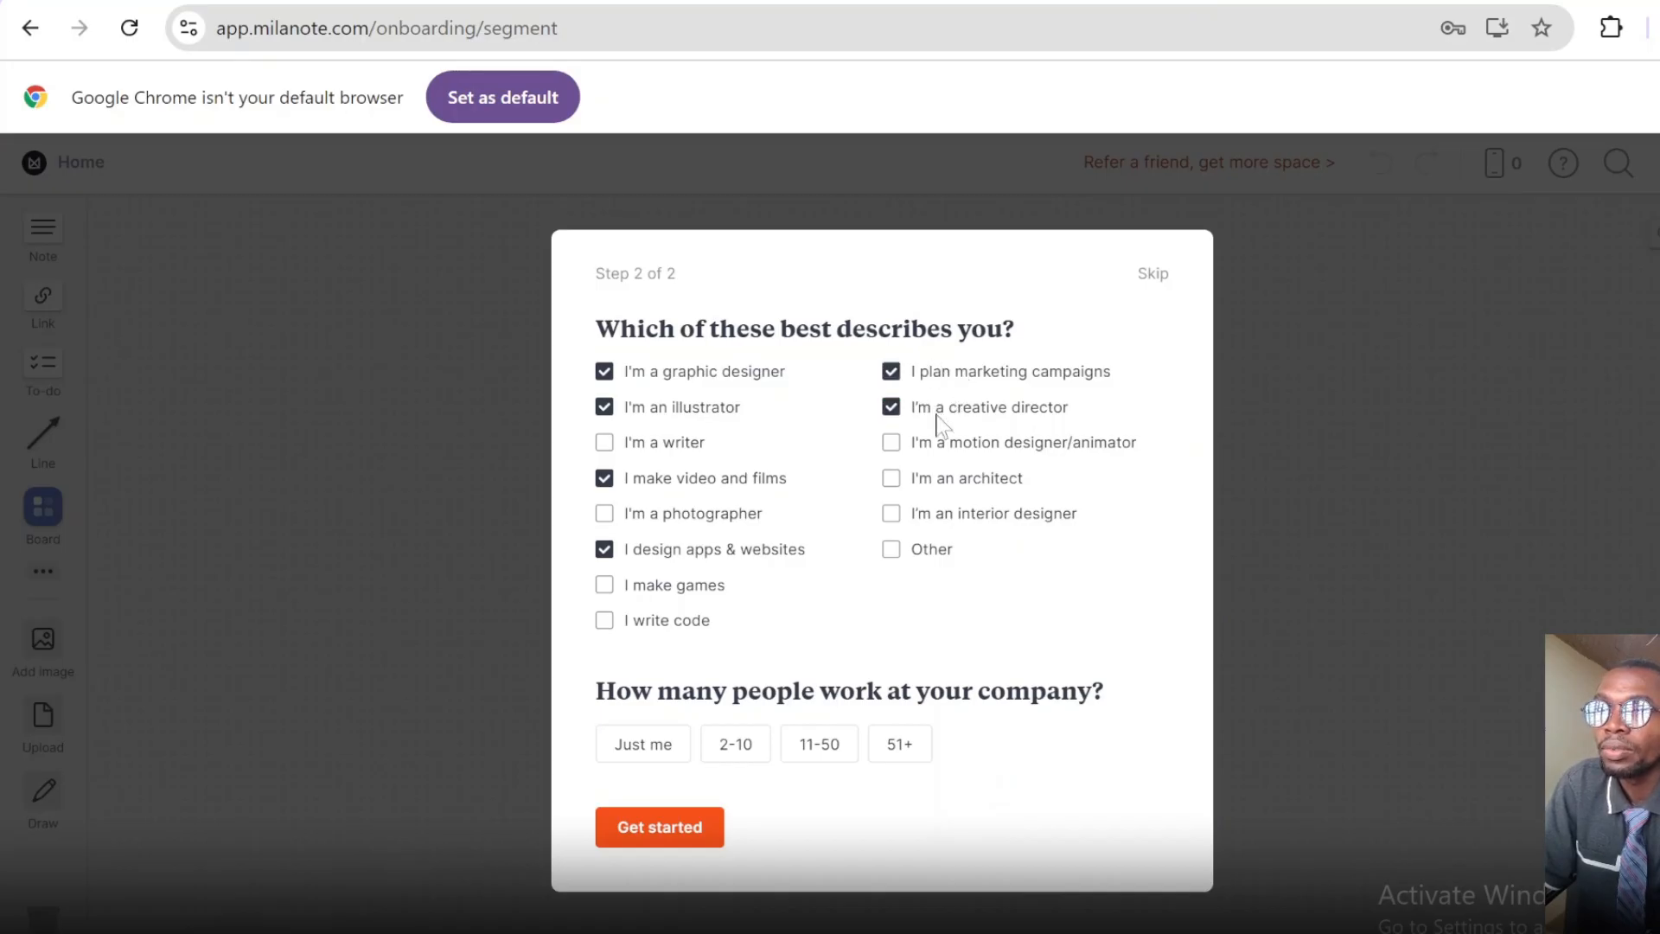
pyautogui.click(951, 446)
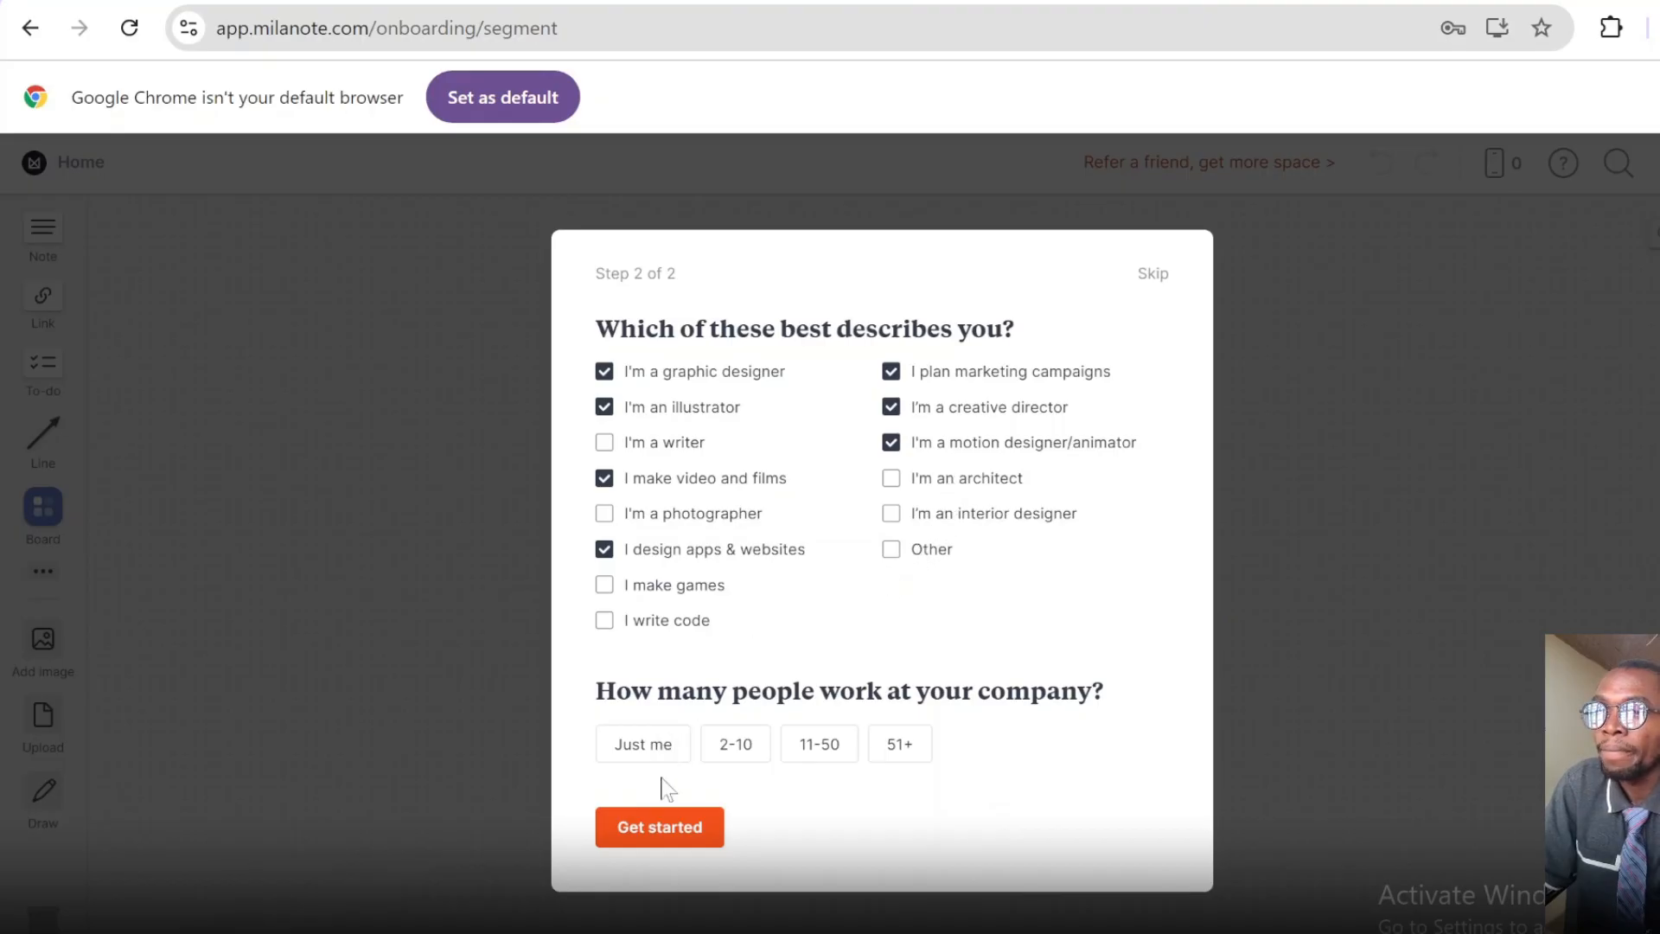
pyautogui.click(735, 744)
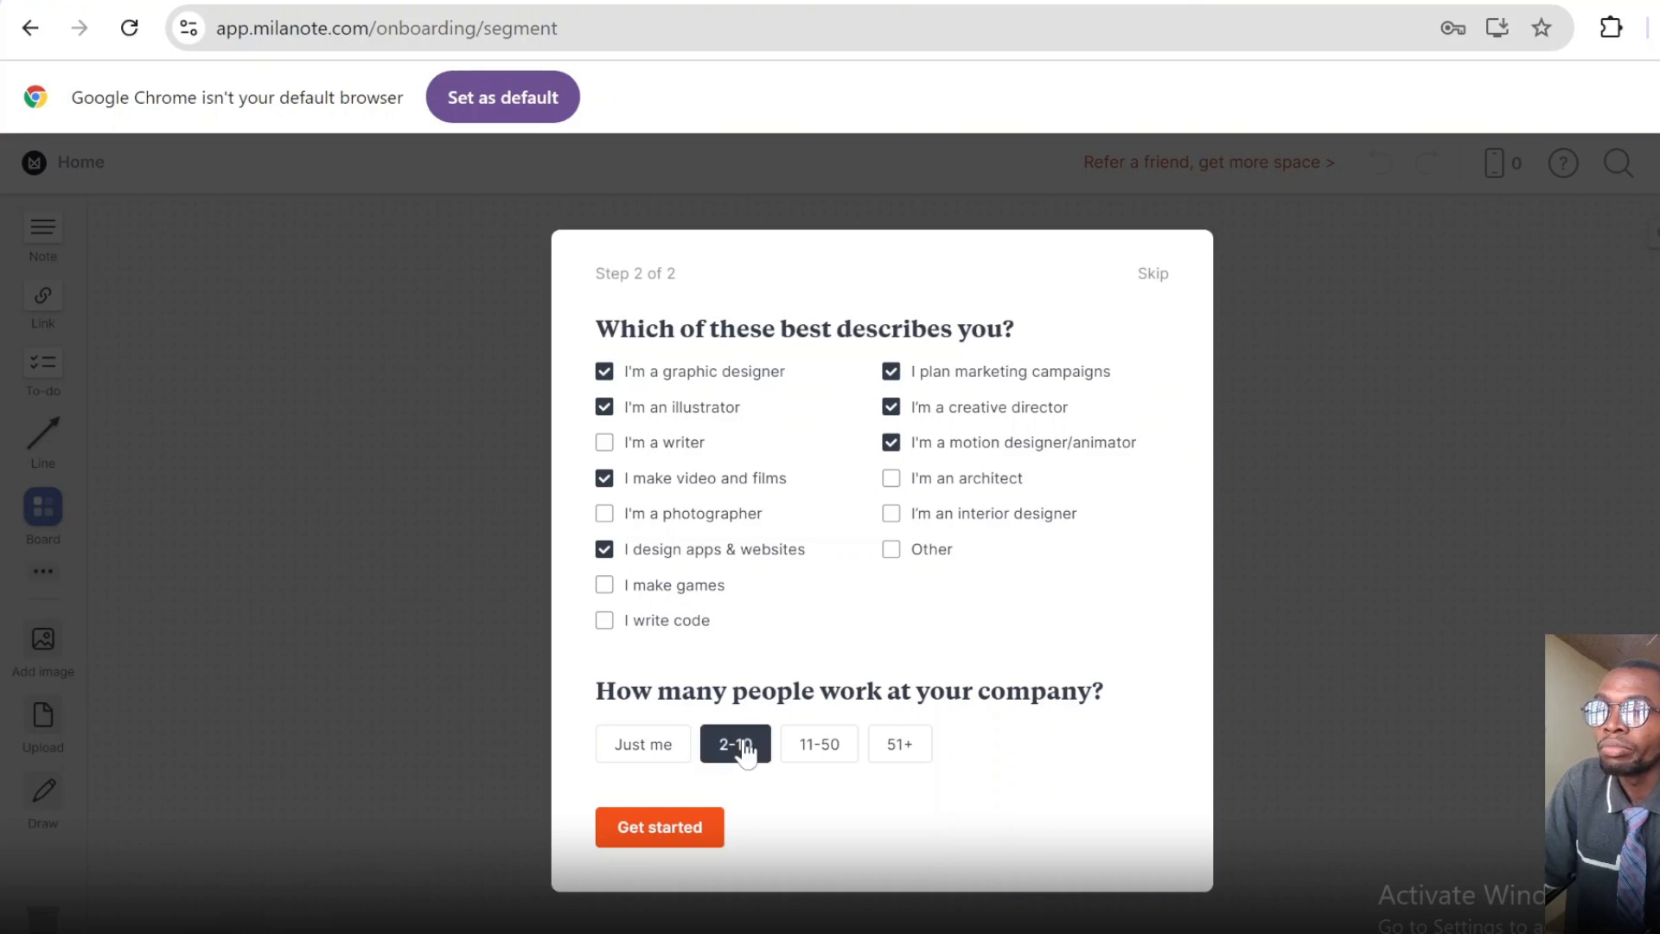
pyautogui.click(686, 833)
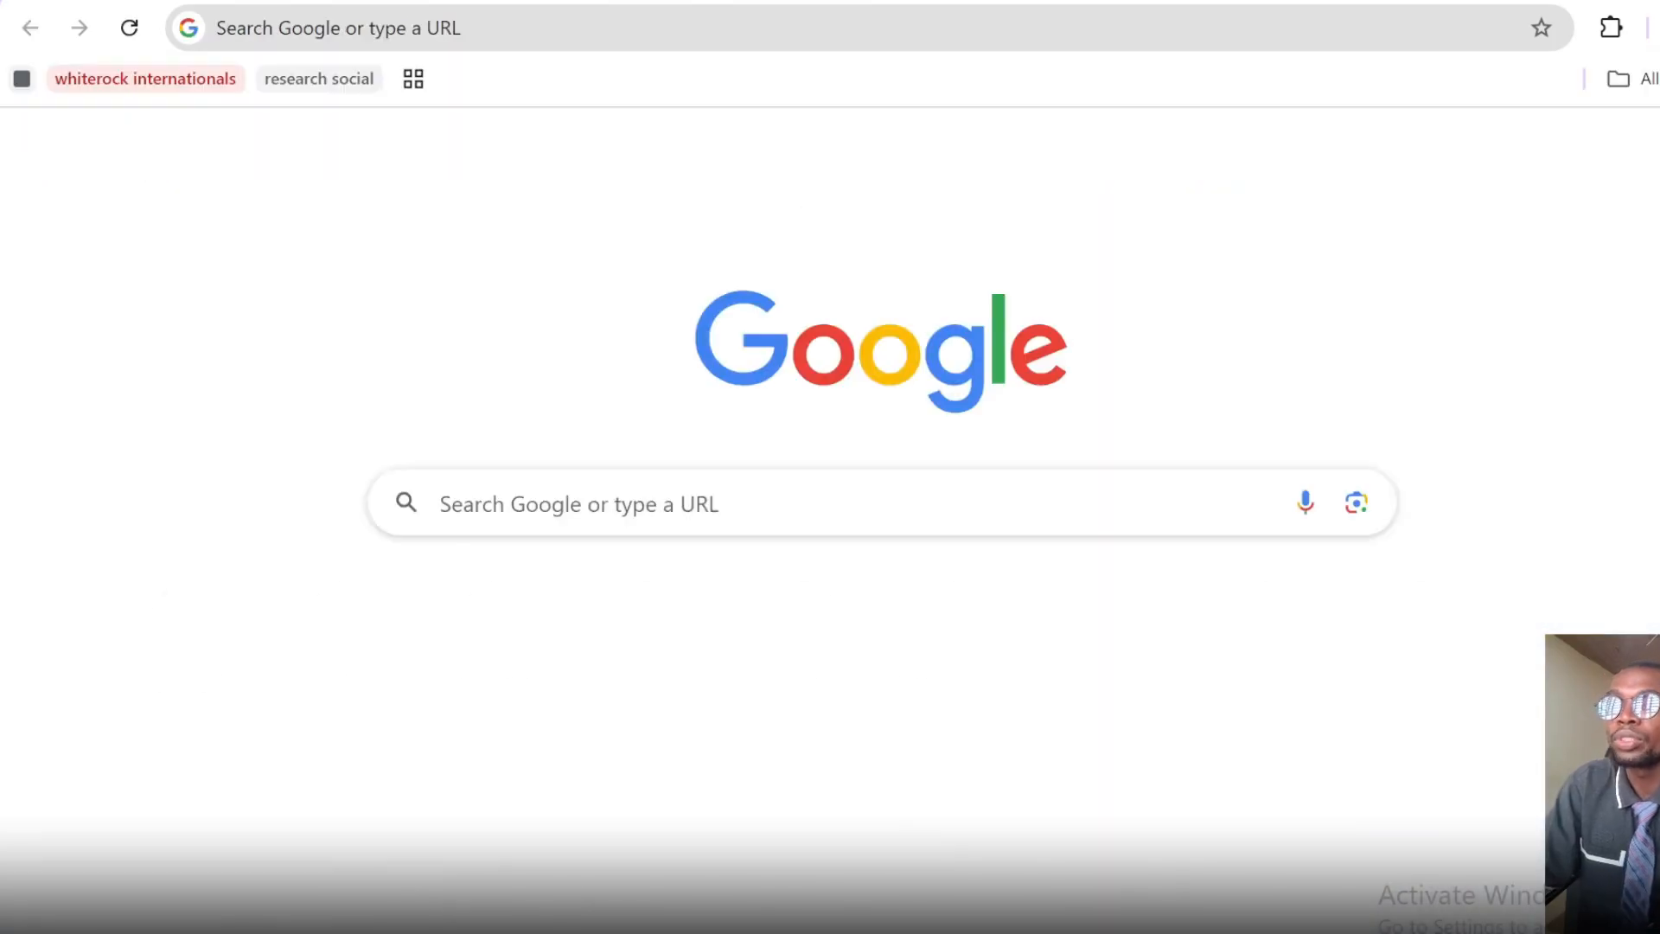
# - Switch to Pinterest in the browser by opening the previously visited search for a designer's about me web page sample
pyautogui.click(519, 28)
pyautogui.write('pi')
pyautogui.press('Return')
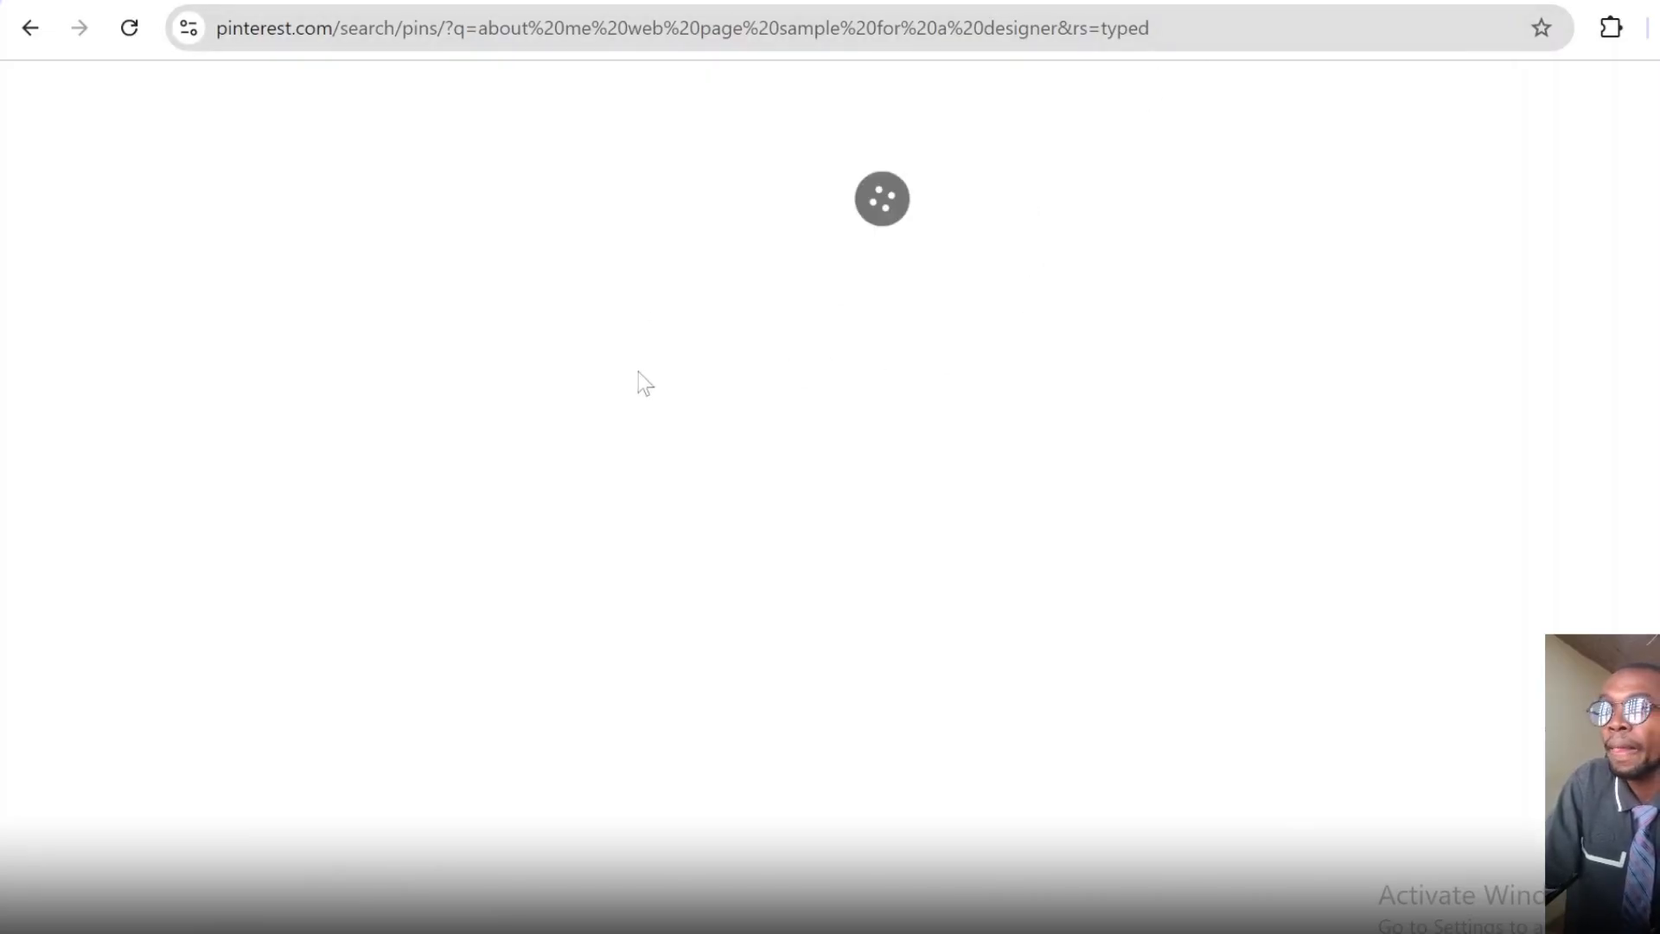
pyautogui.scroll(-2, 704, 481)
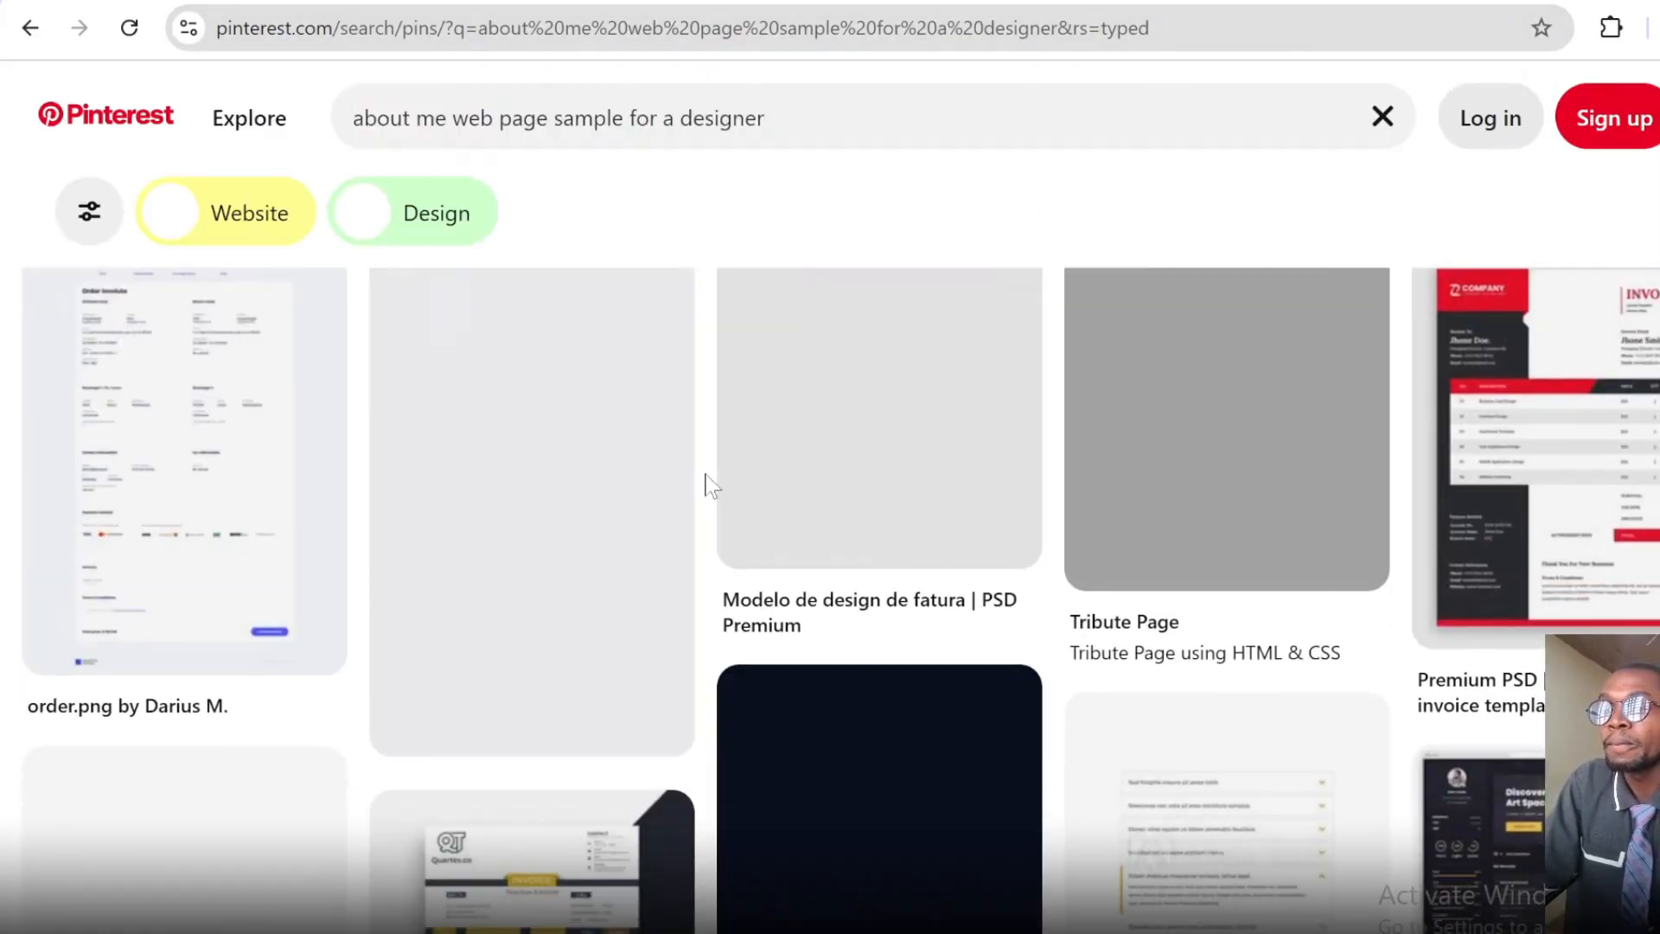
pyautogui.scroll(2, 582, 492)
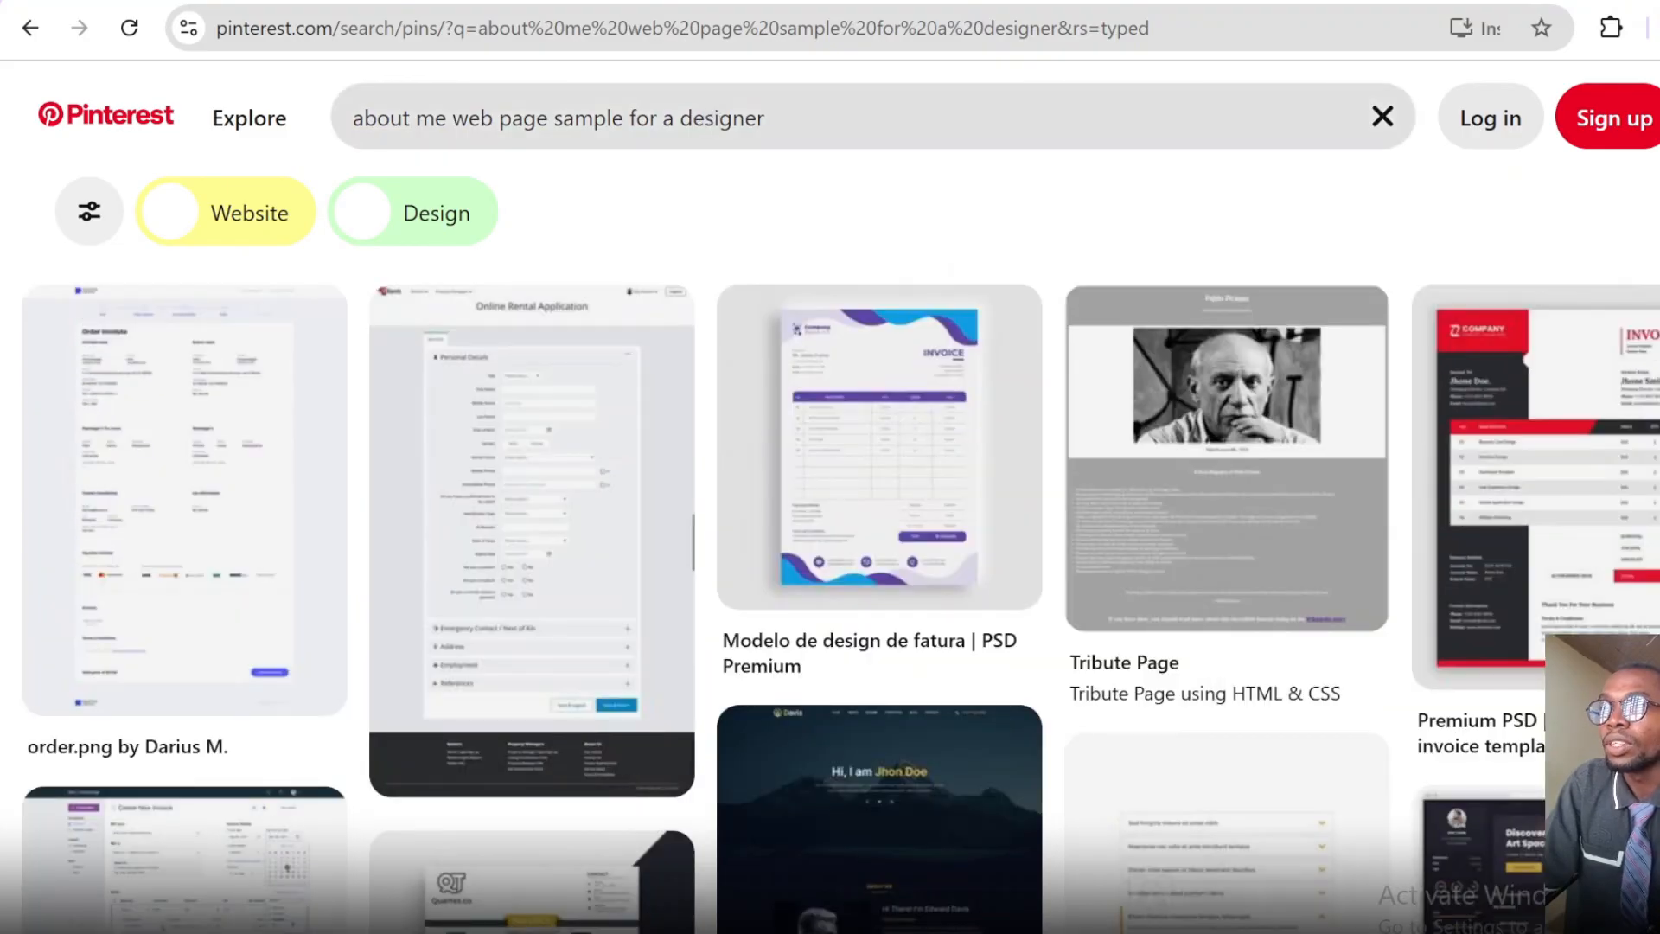
pyautogui.click(333, 130)
pyautogui.write('ch')
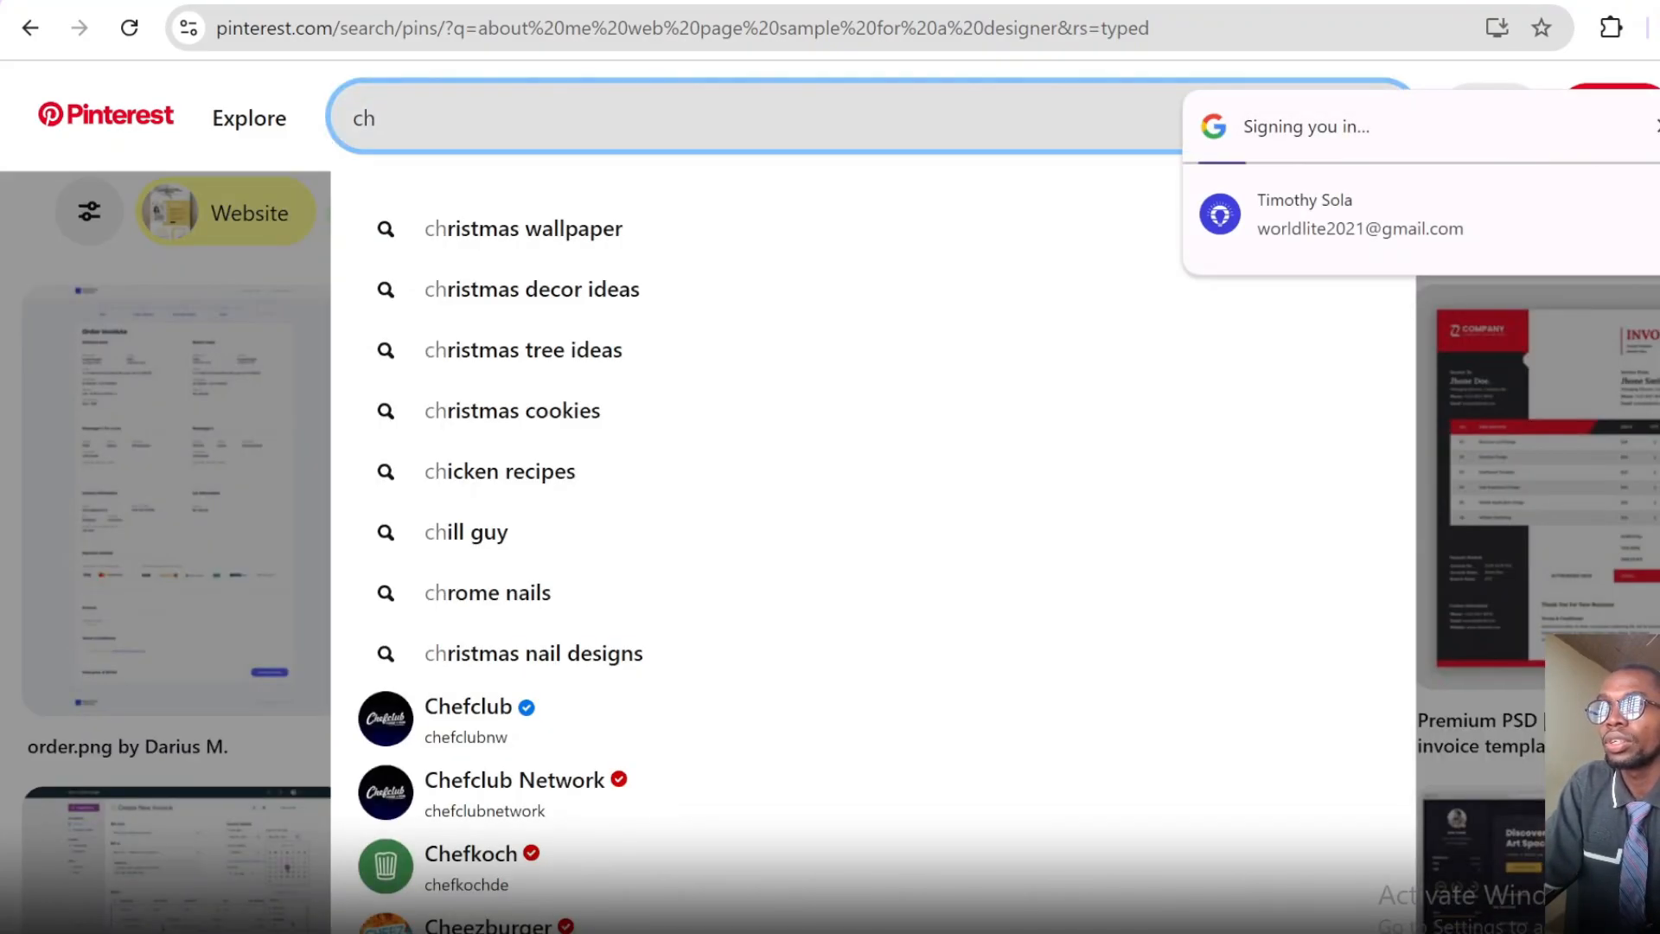
pyautogui.write('urch f')
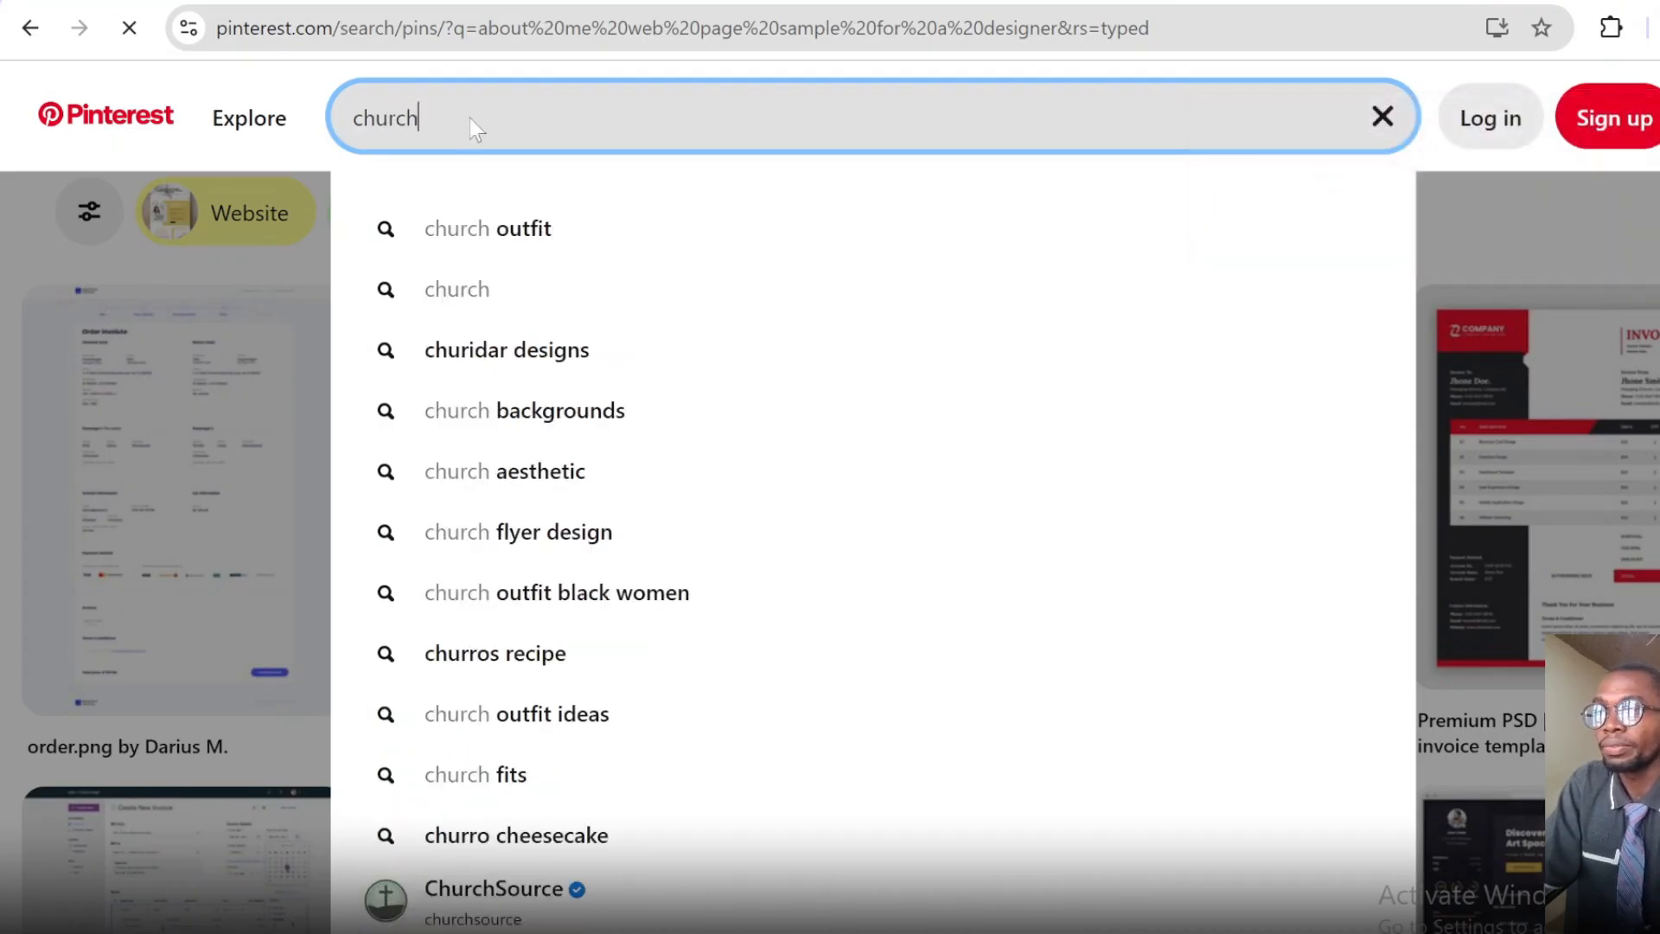
pyautogui.write('l')
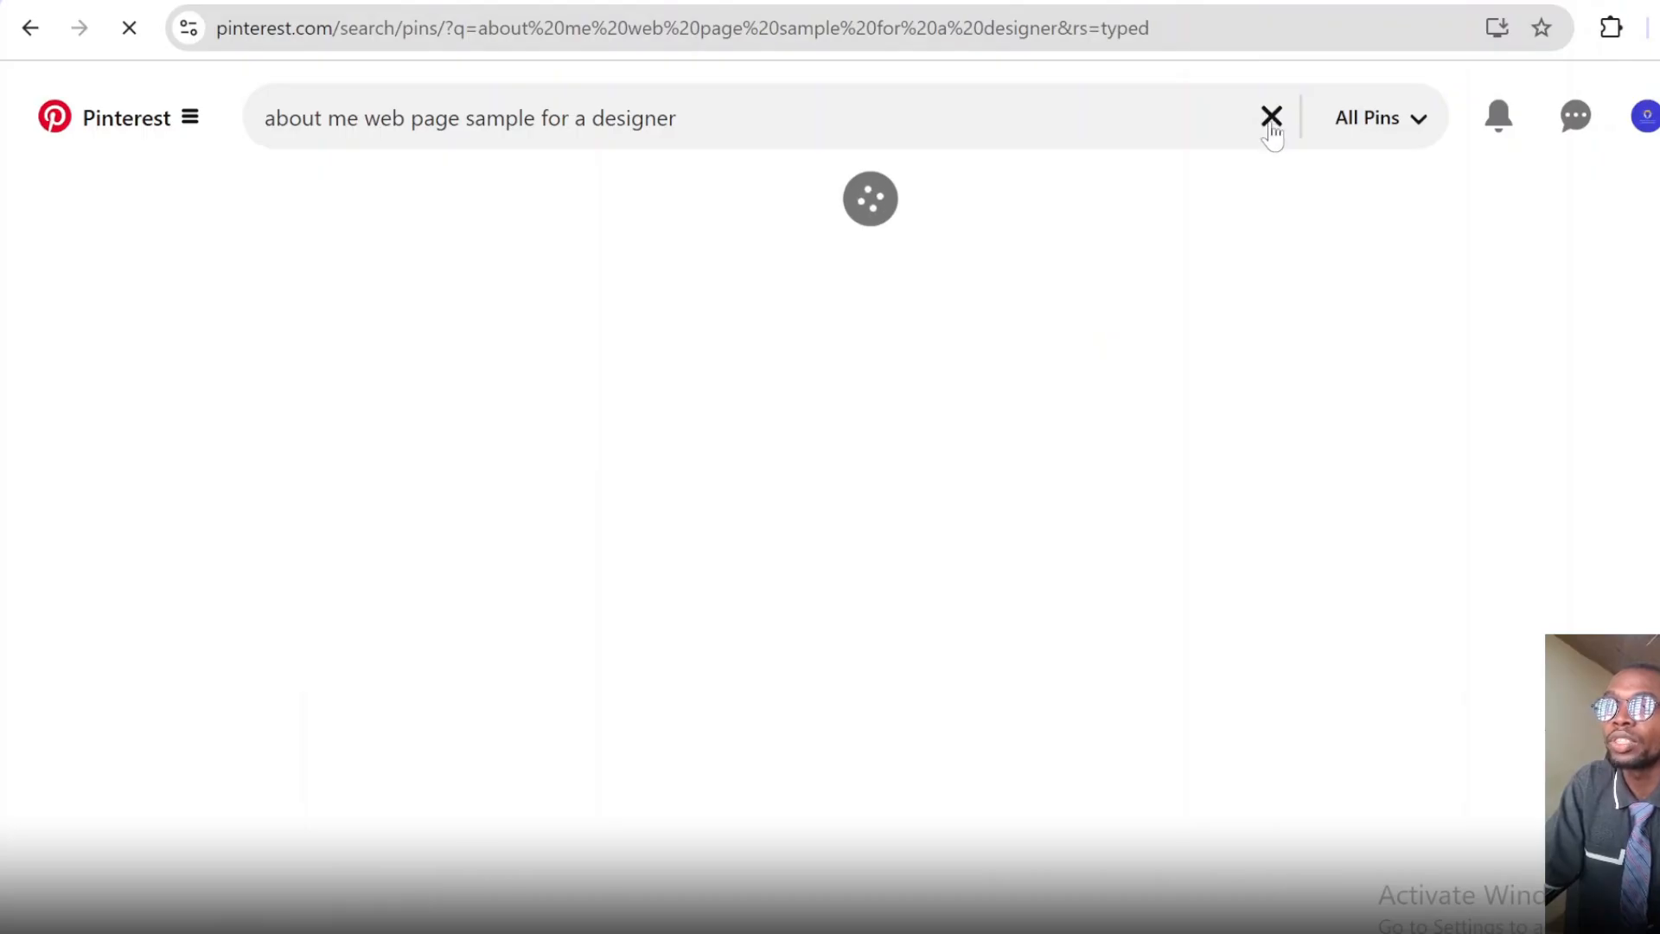
# - Search Pinterest for "church flyer"
pyautogui.click(502, 129)
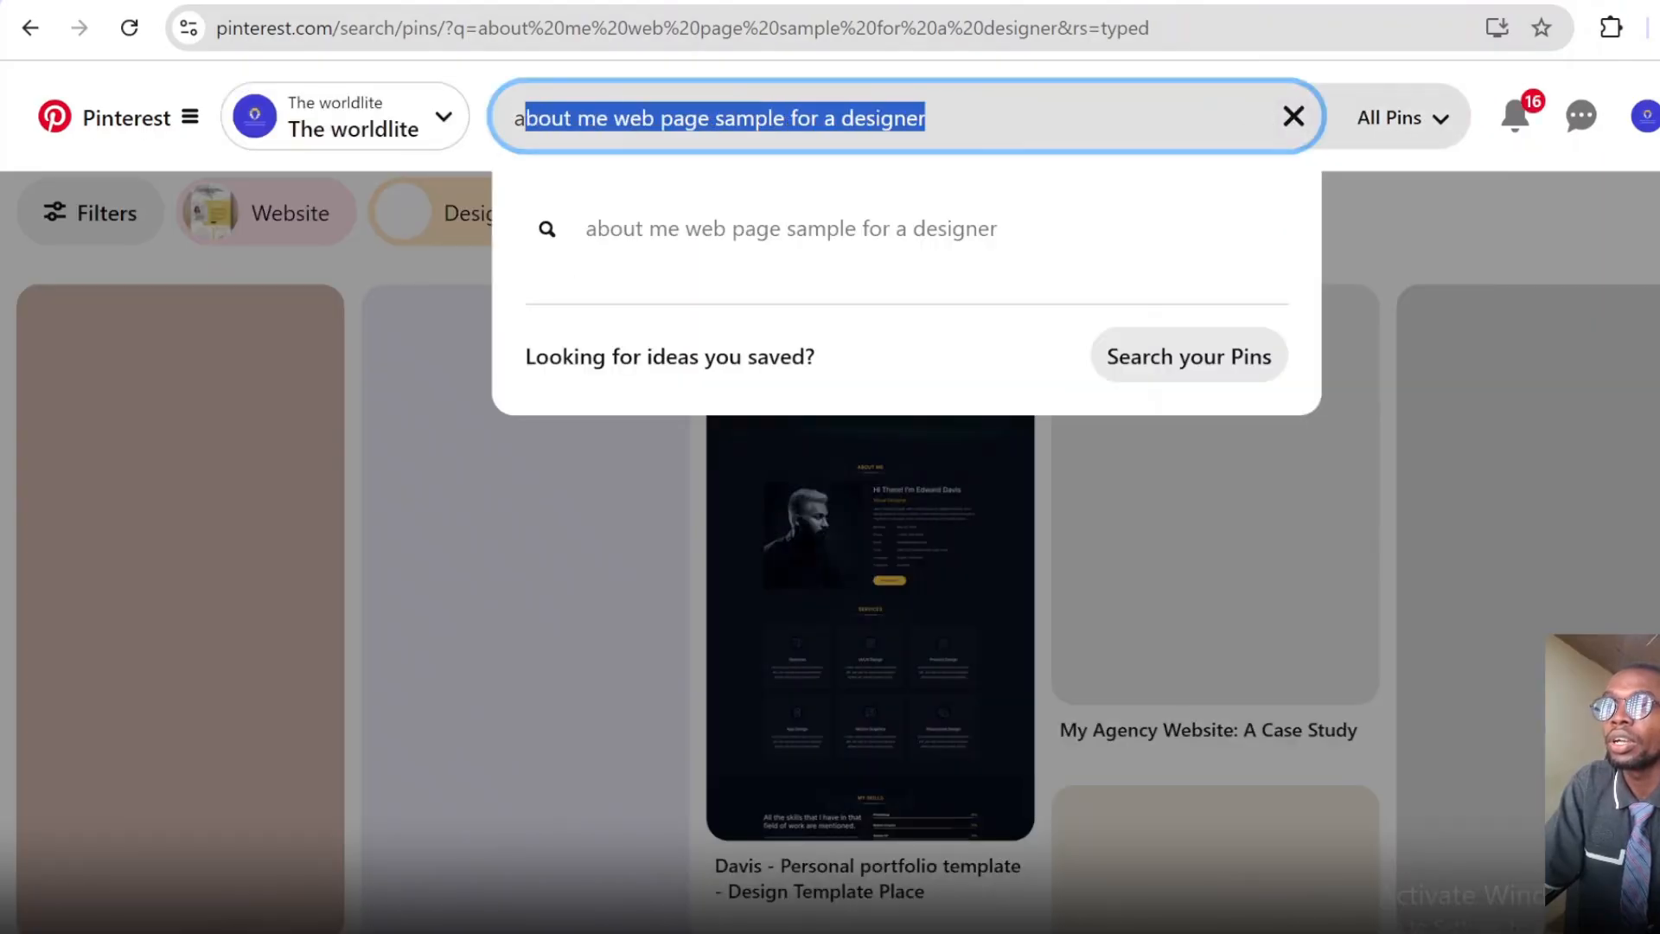
pyautogui.write('chru')
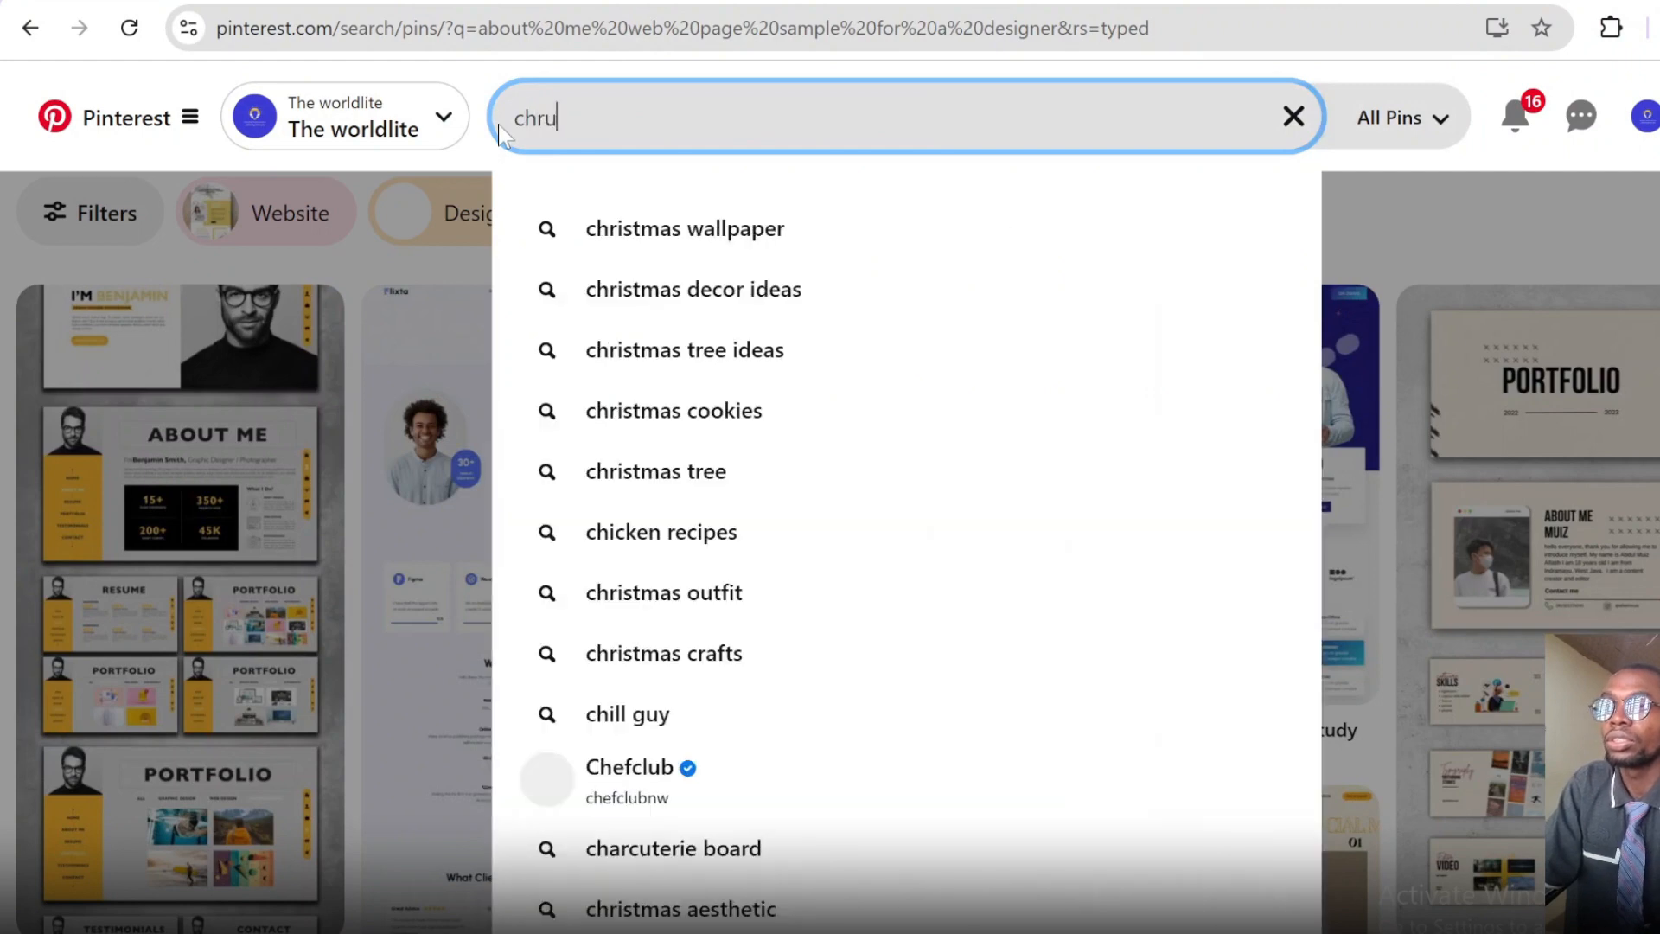
pyautogui.press('BackSpace')
pyautogui.press('BackSpace')
pyautogui.write('urch ')
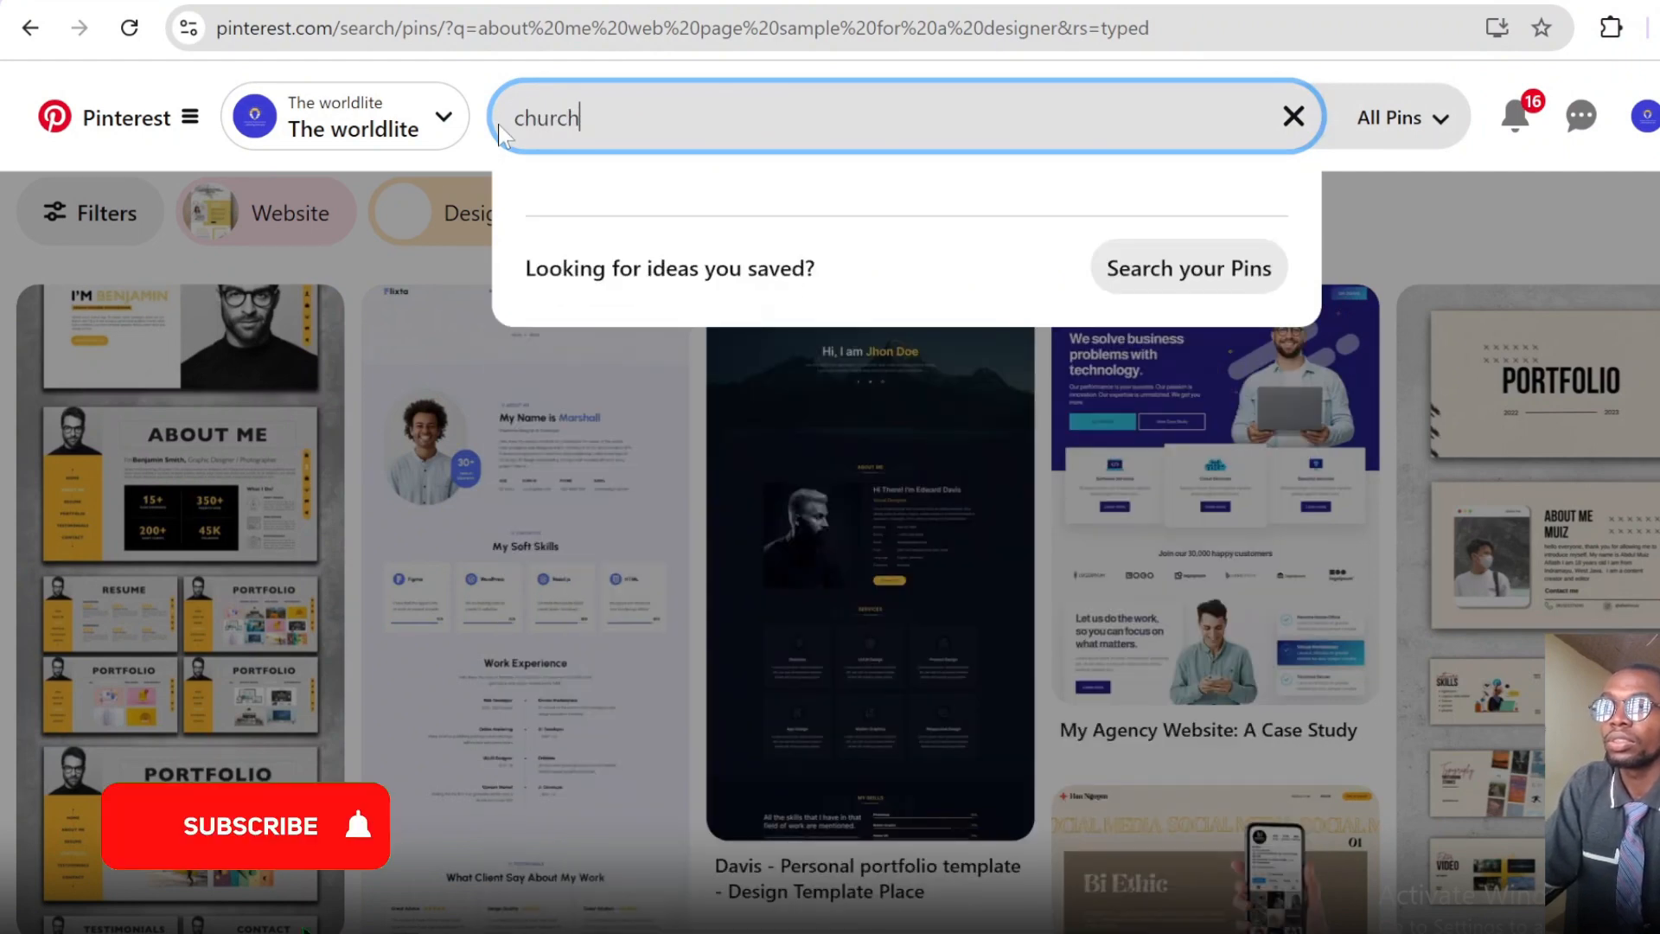
pyautogui.write('flyer')
pyautogui.press('Return')
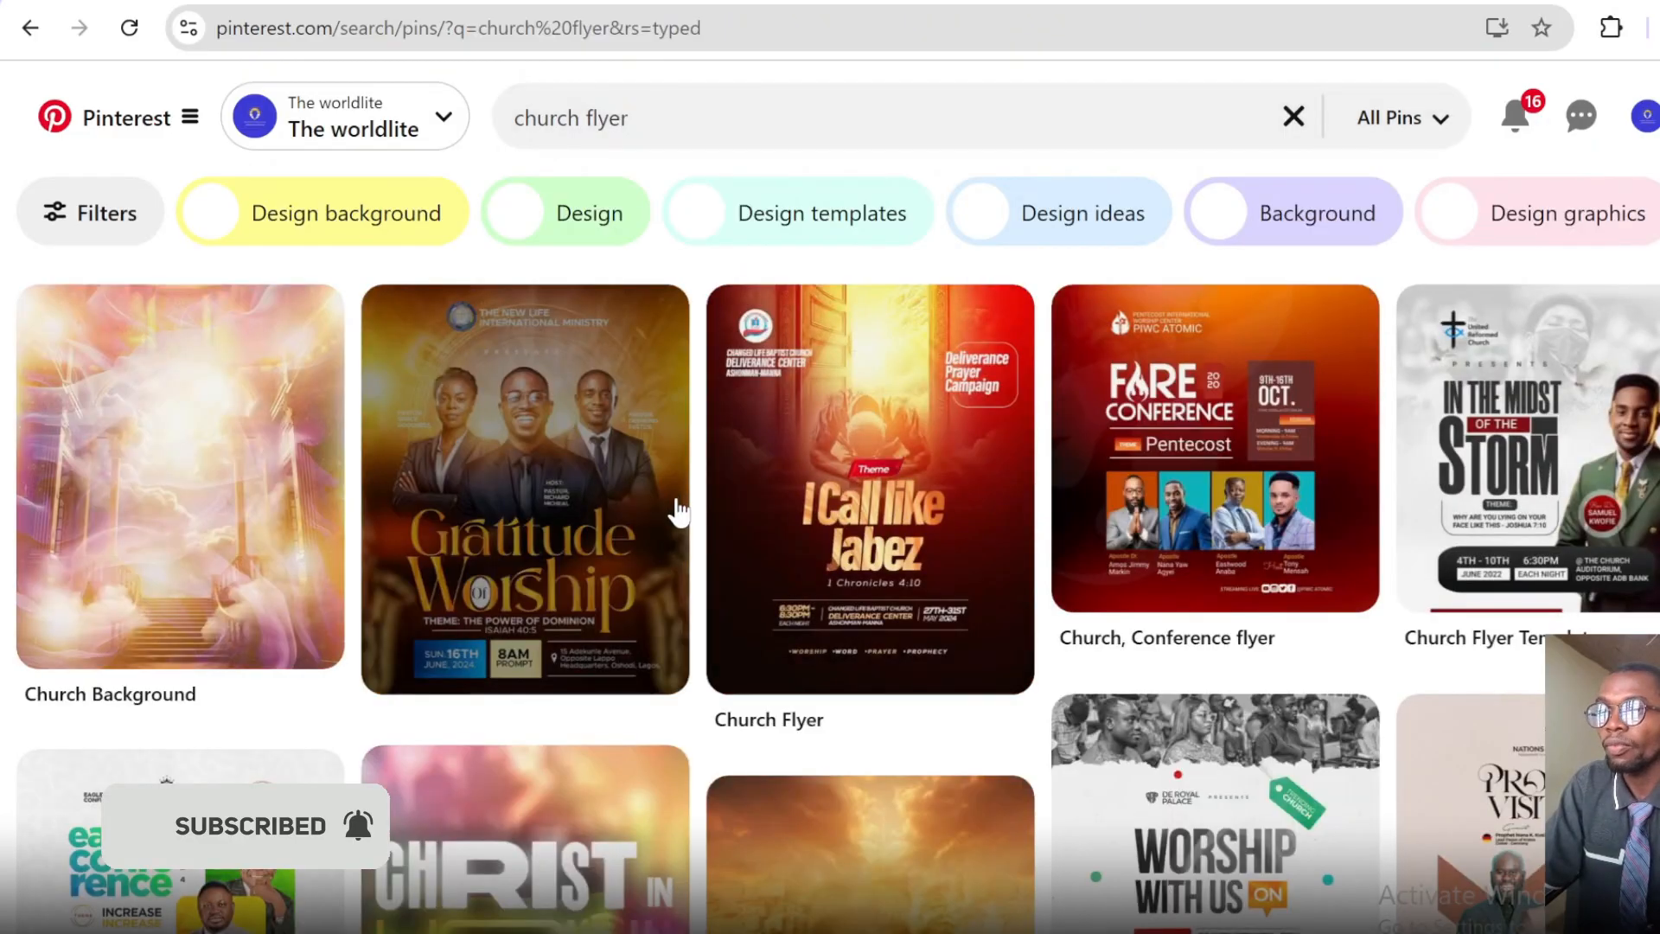
# - Open the "Gratitude of Worship" flyer pin and save its image as a JPEG in the Downloads folder
pyautogui.click(599, 536)
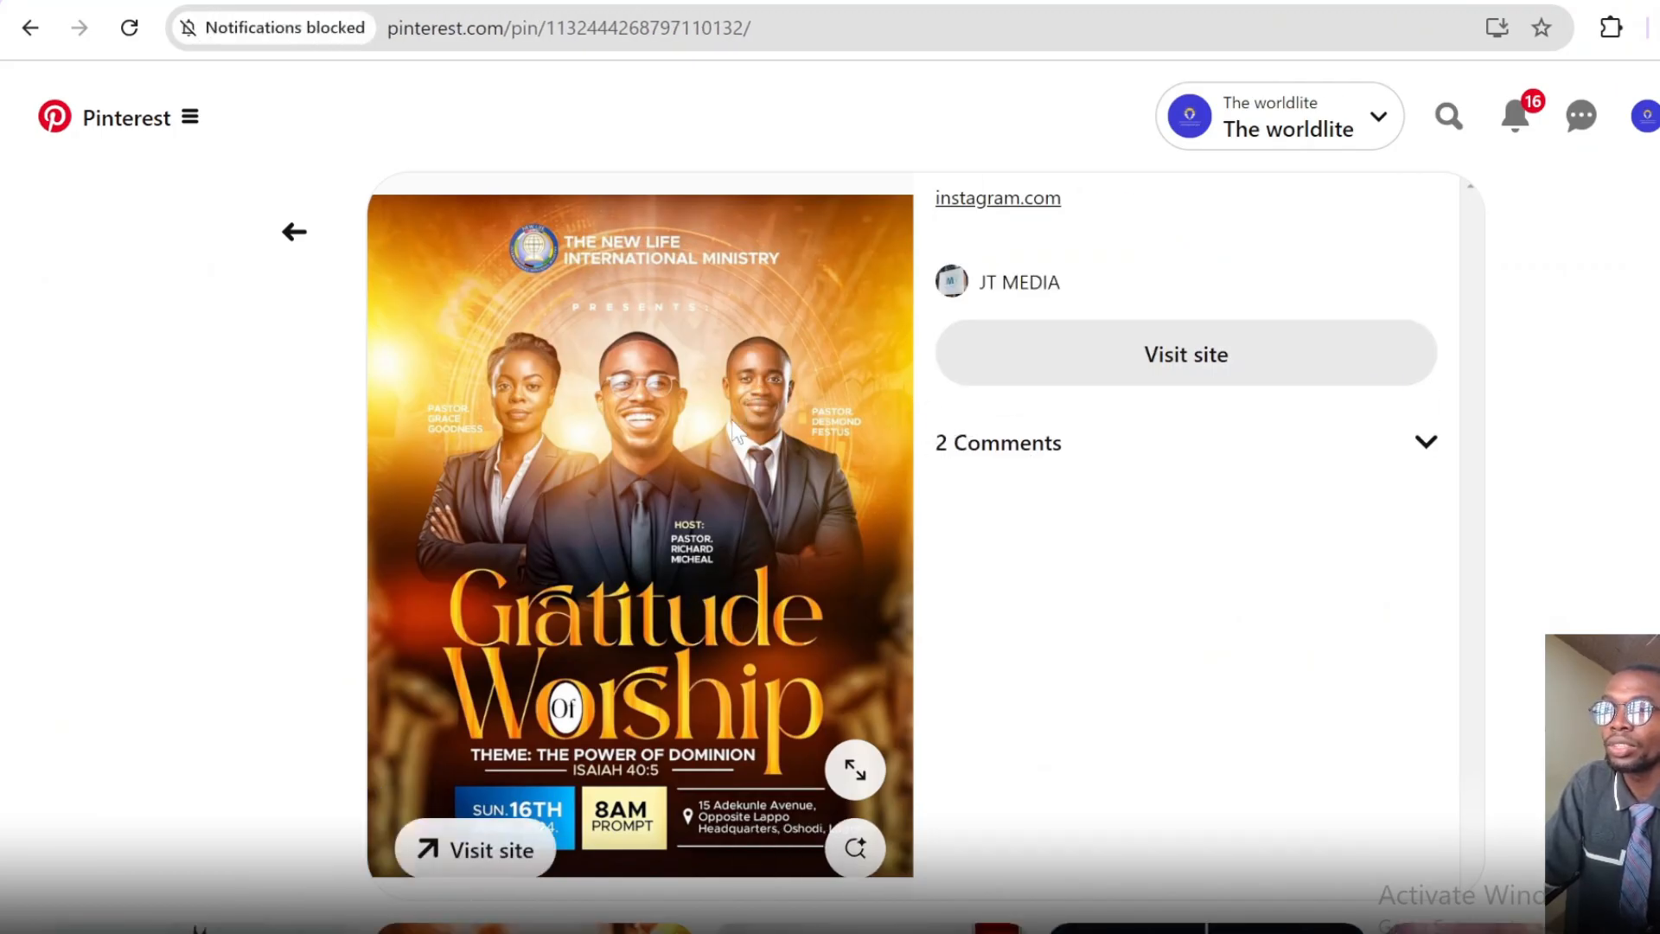
pyautogui.scroll(-4, 832, 482)
pyautogui.scroll(4, 831, 482)
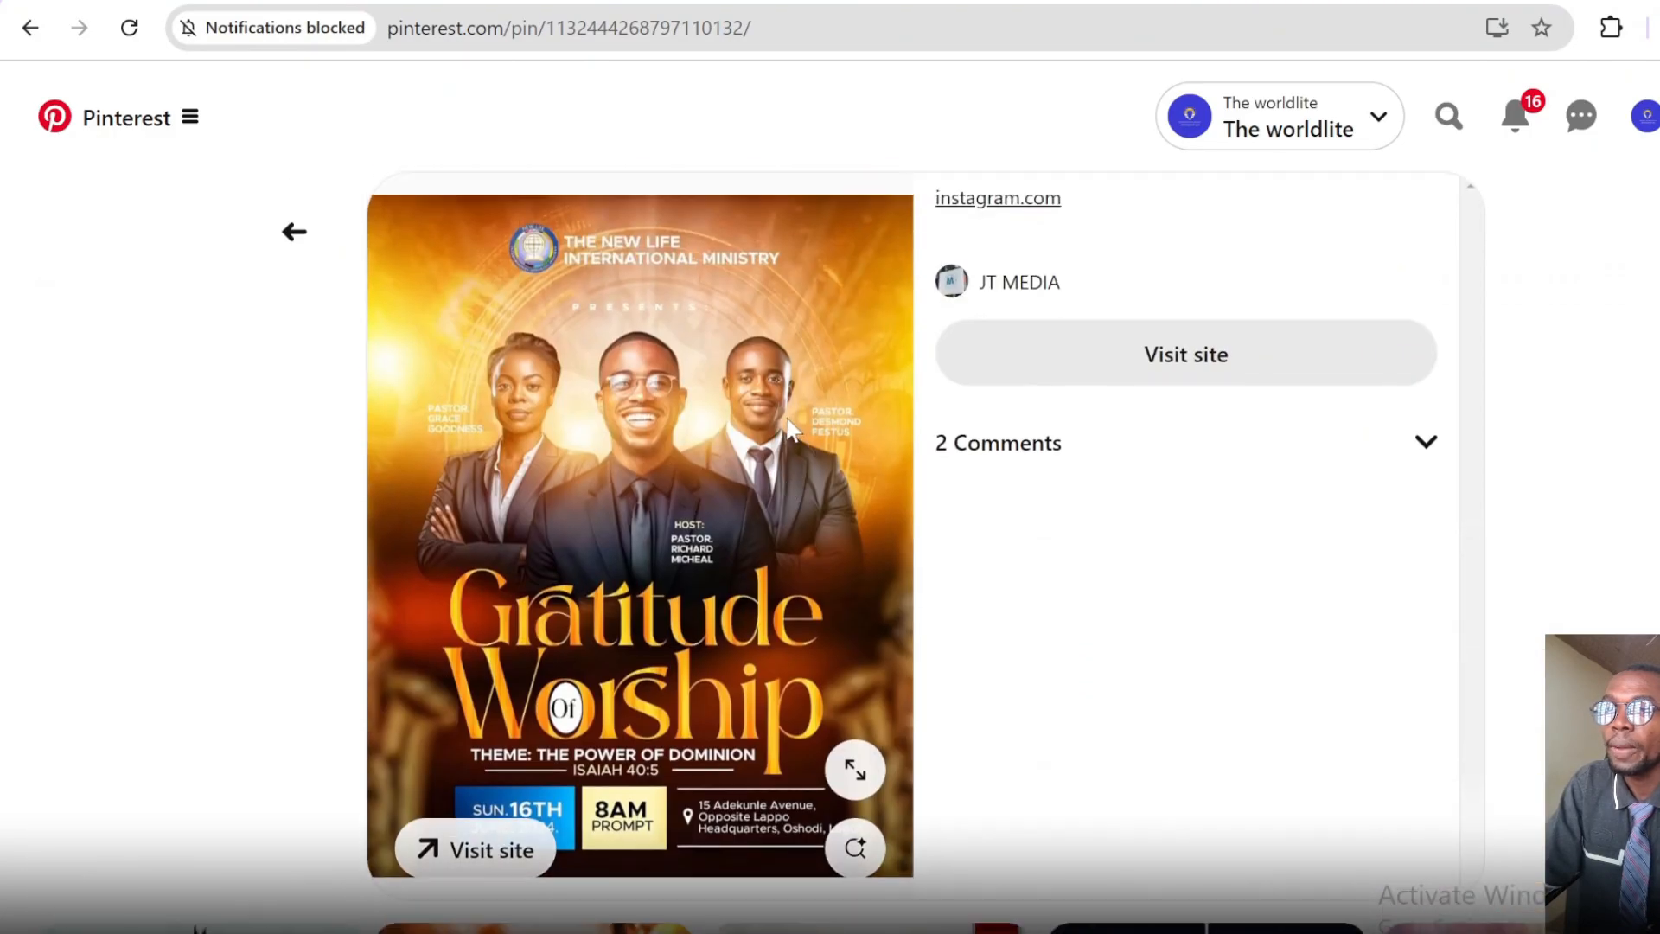
pyautogui.rightClick(755, 350)
pyautogui.click(848, 422)
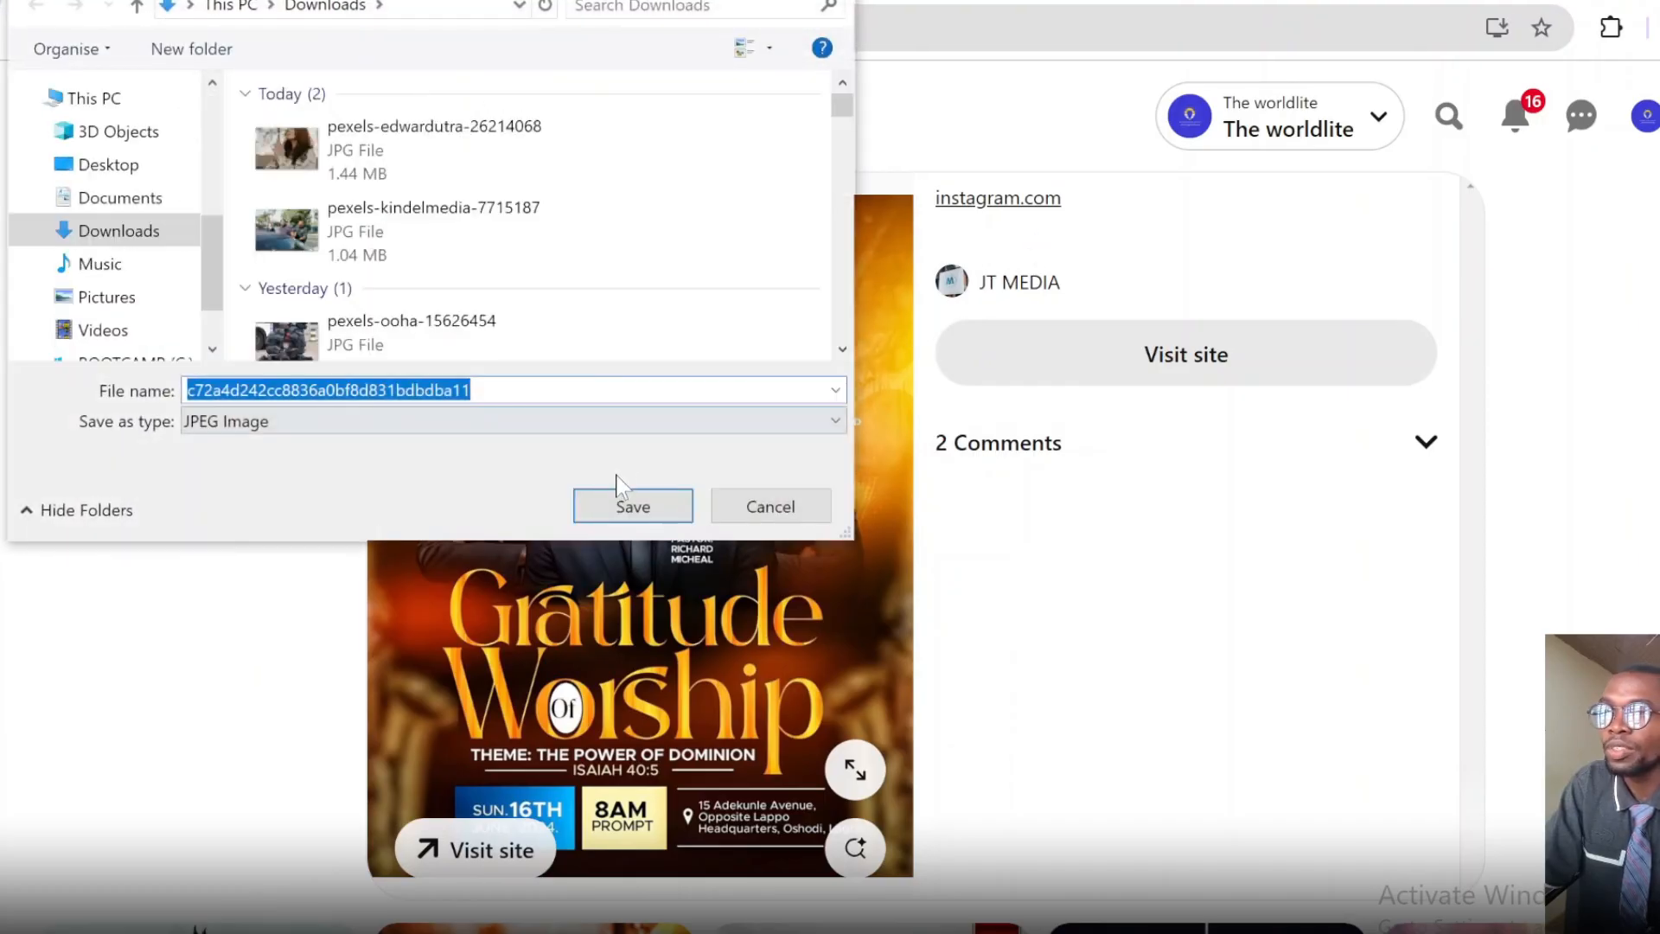
pyautogui.click(630, 505)
pyautogui.scroll(-6, 742, 510)
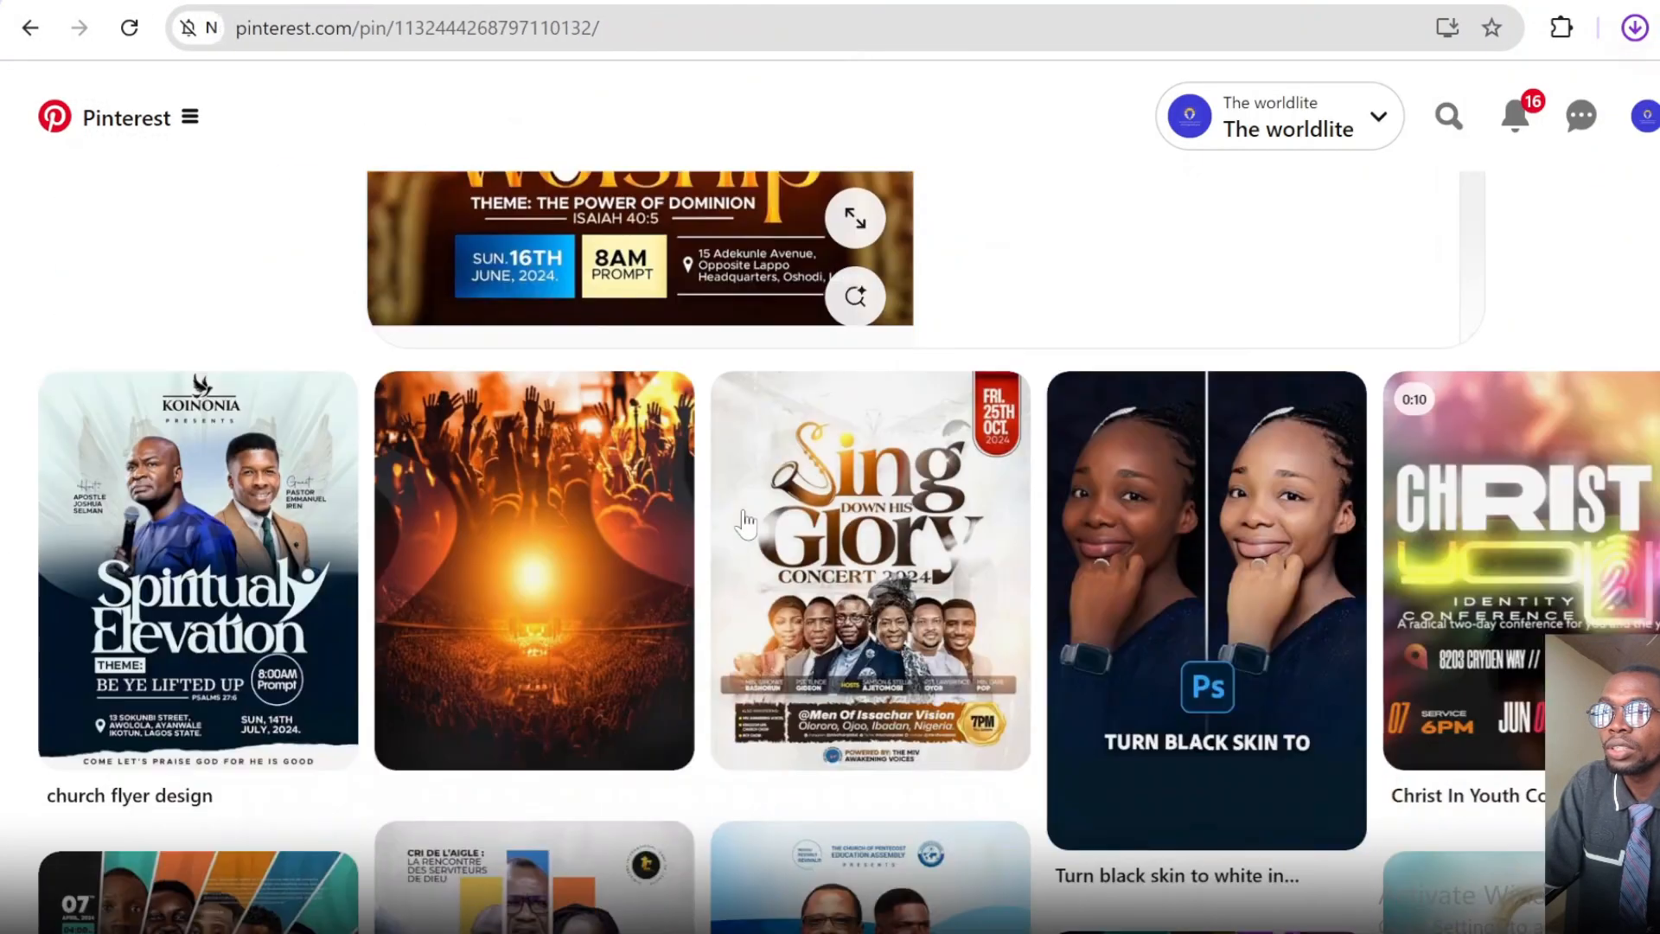
pyautogui.scroll(3, 745, 277)
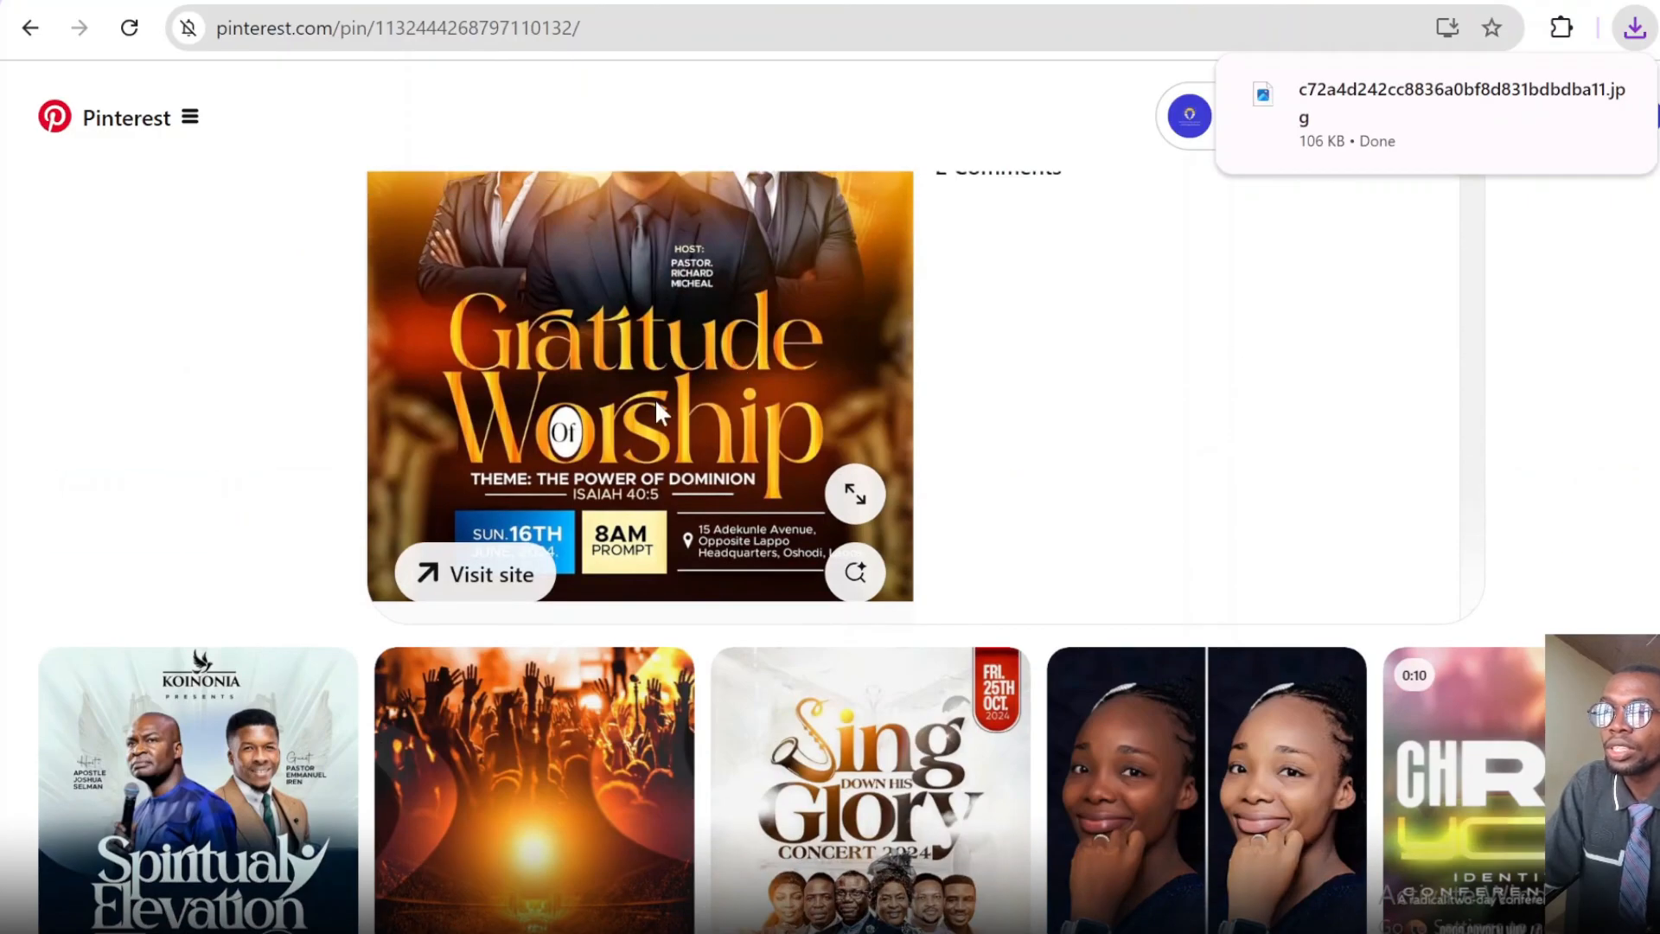
# - Open the "A night of Praise Worship" flyer from the related pins and try to bring up its additional options
pyautogui.scroll(-5, 656, 397)
pyautogui.scroll(-5, 656, 449)
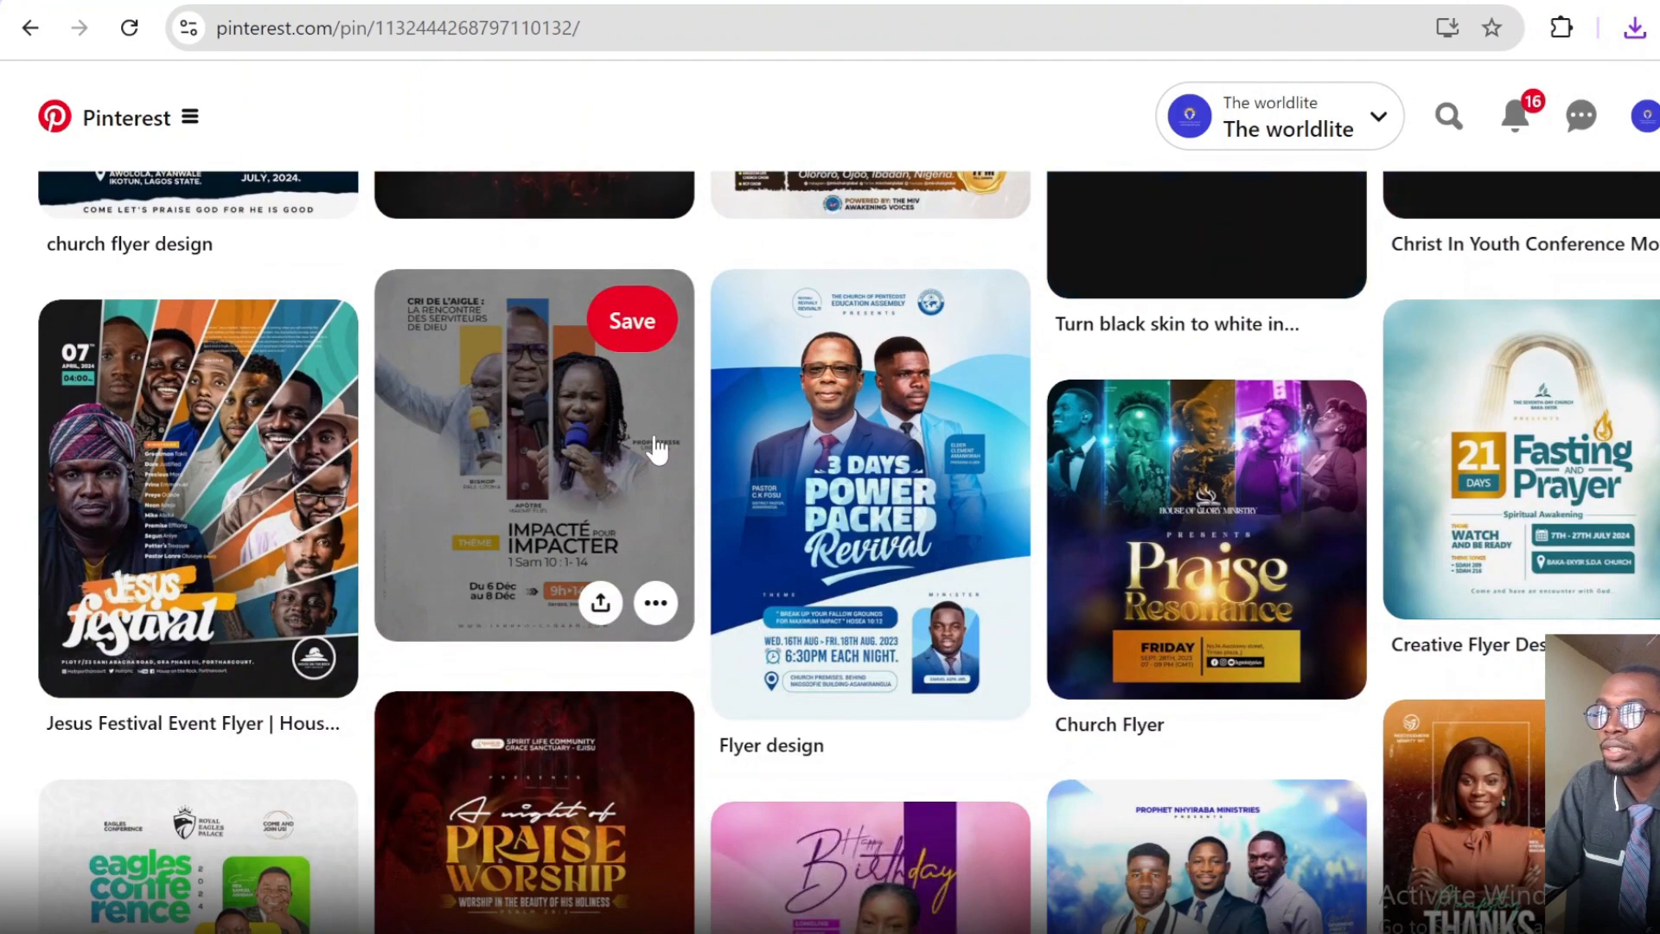
pyautogui.scroll(-3, 658, 448)
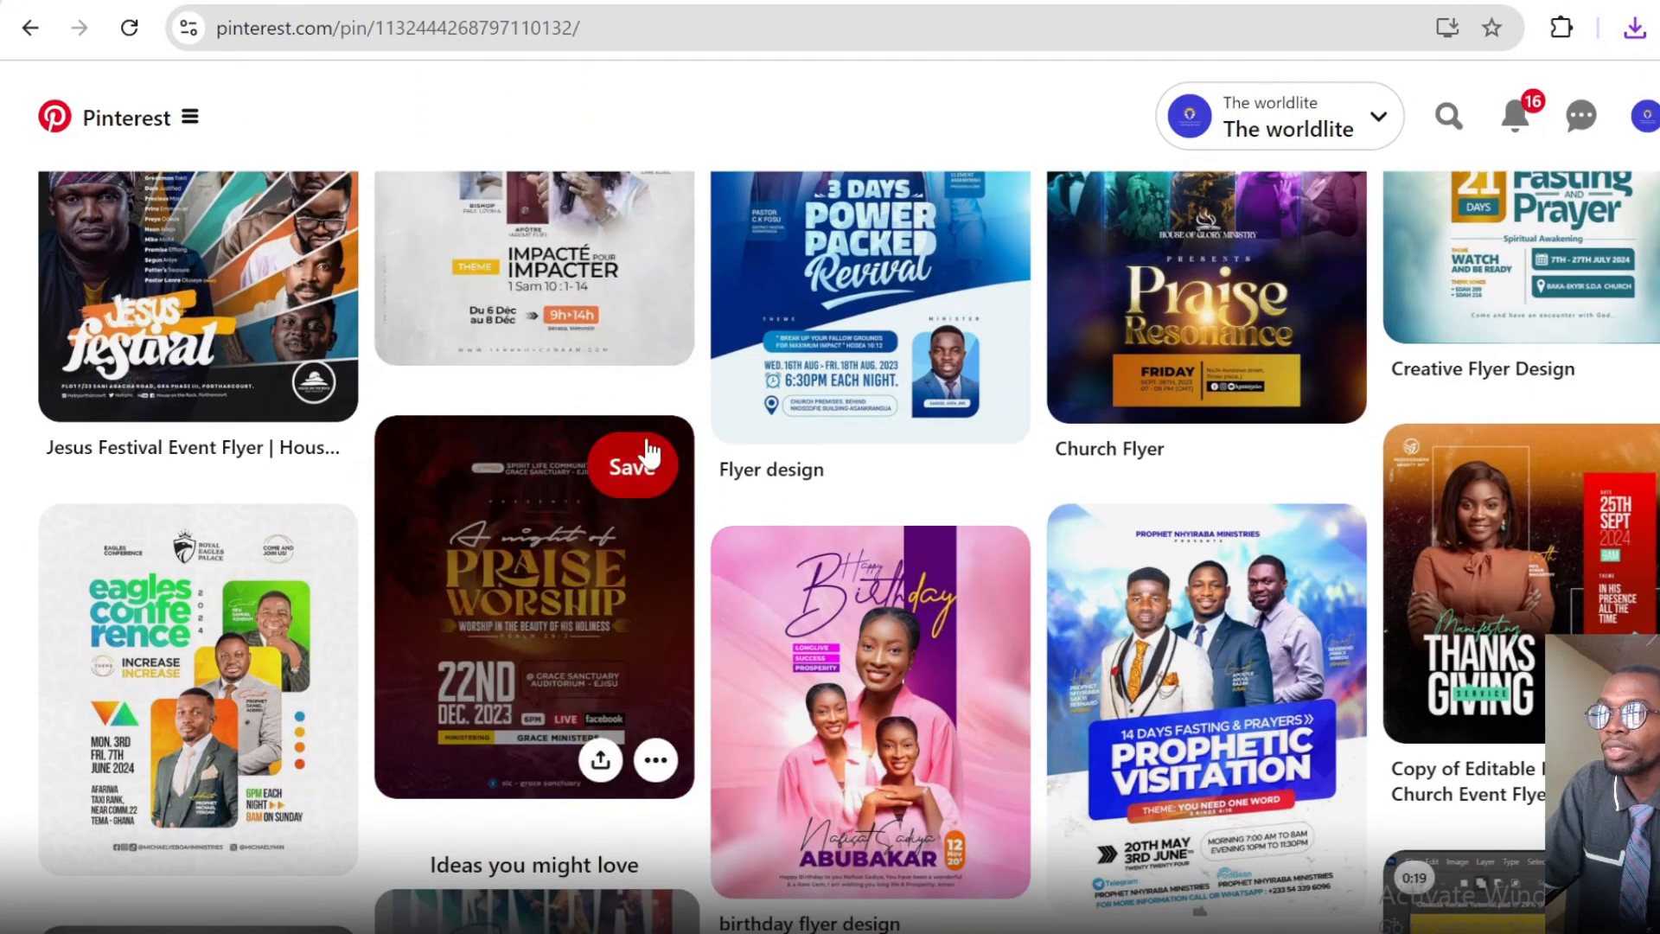
pyautogui.scroll(-2, 603, 465)
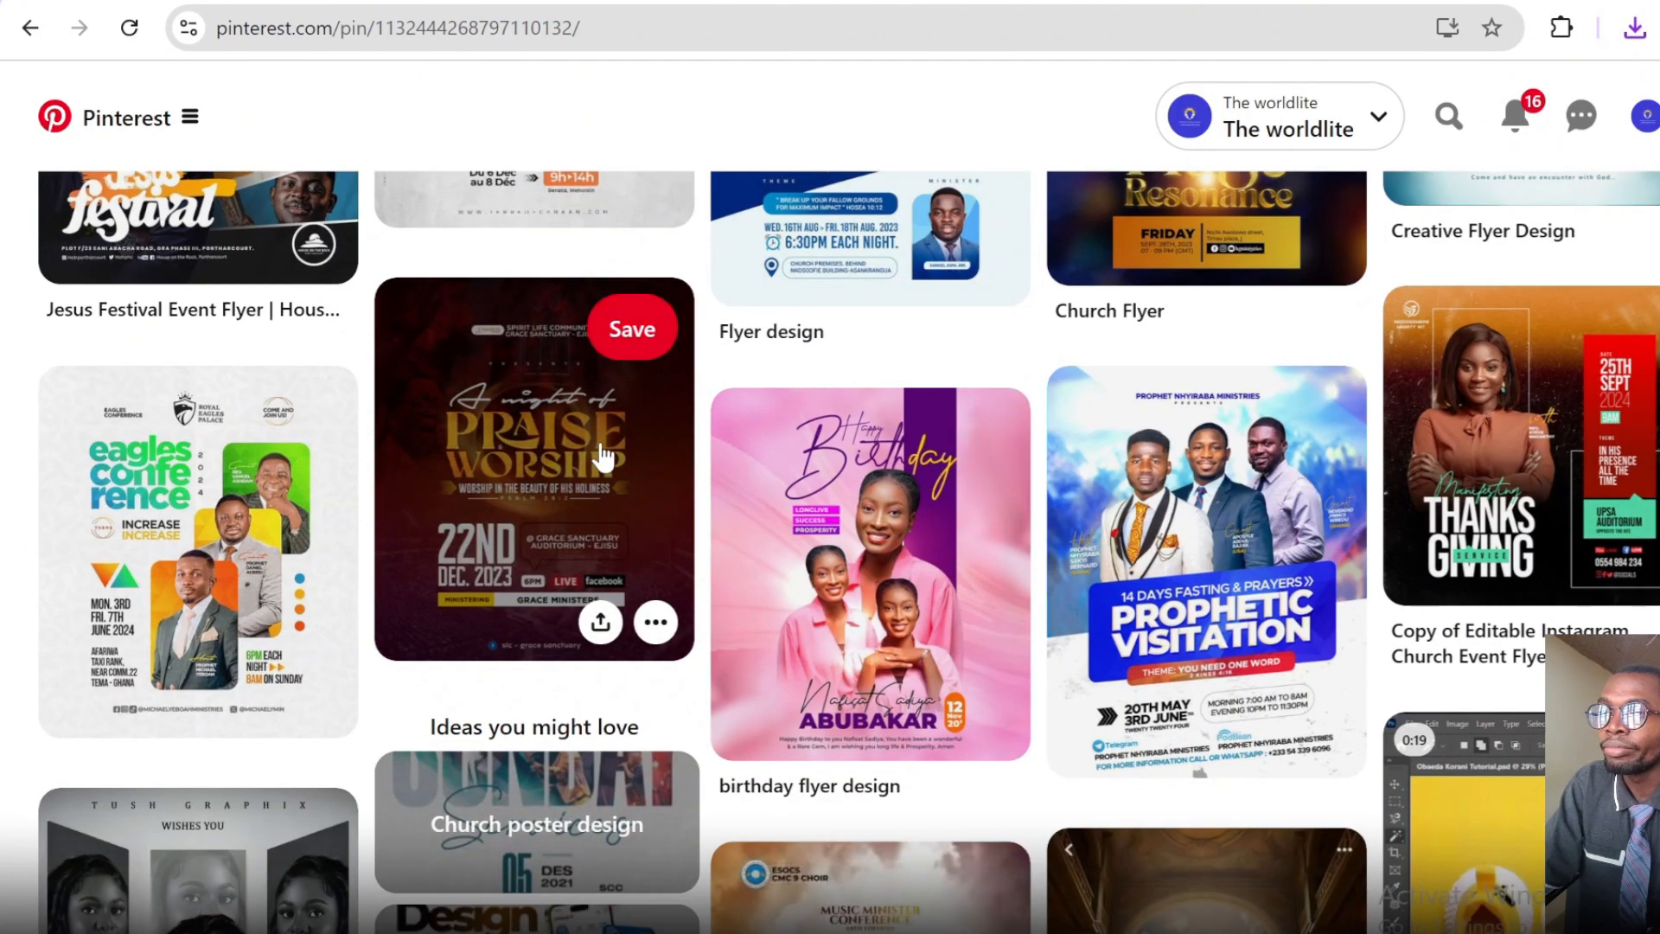
pyautogui.click(550, 456)
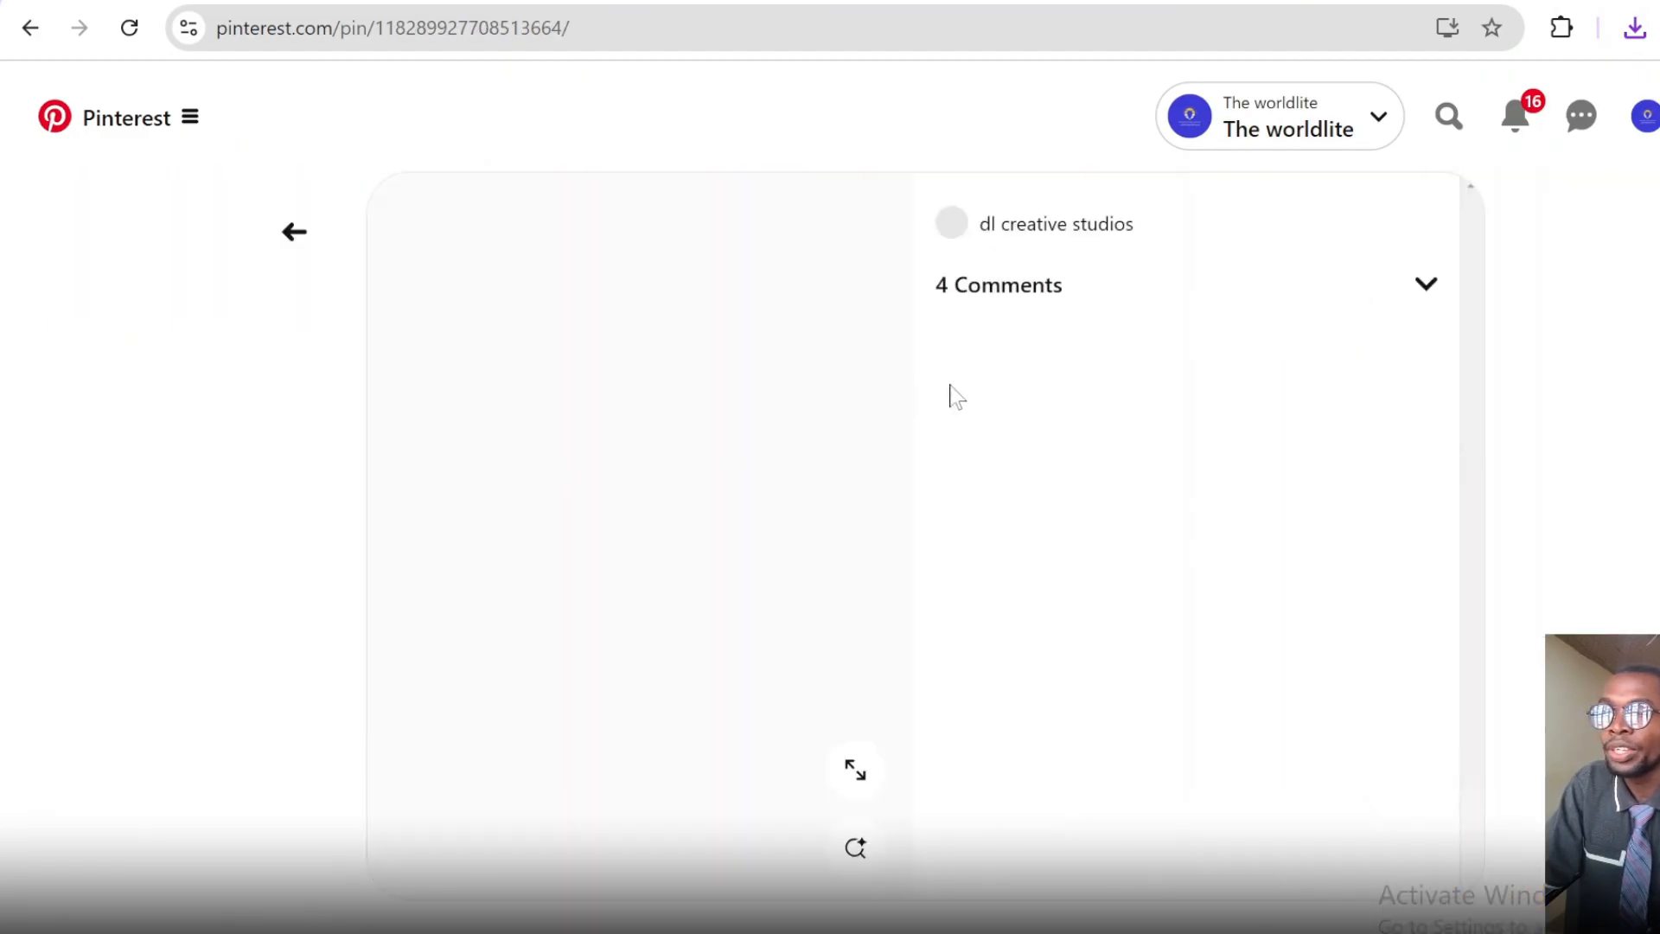
pyautogui.click(1054, 233)
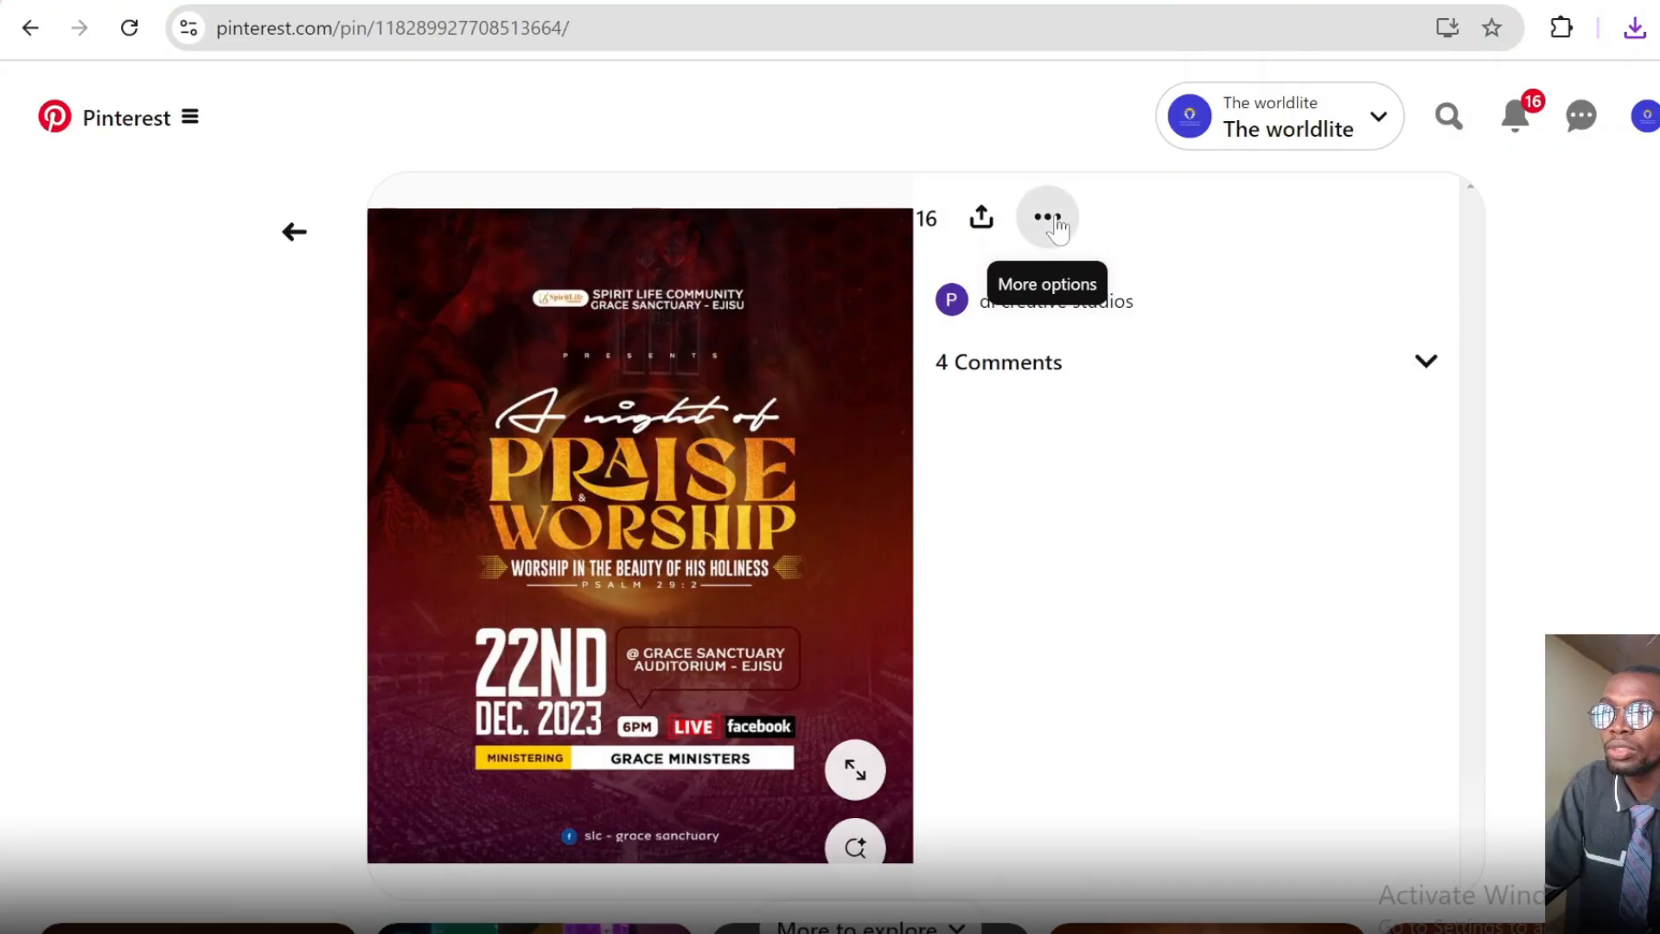
pyautogui.click(1055, 235)
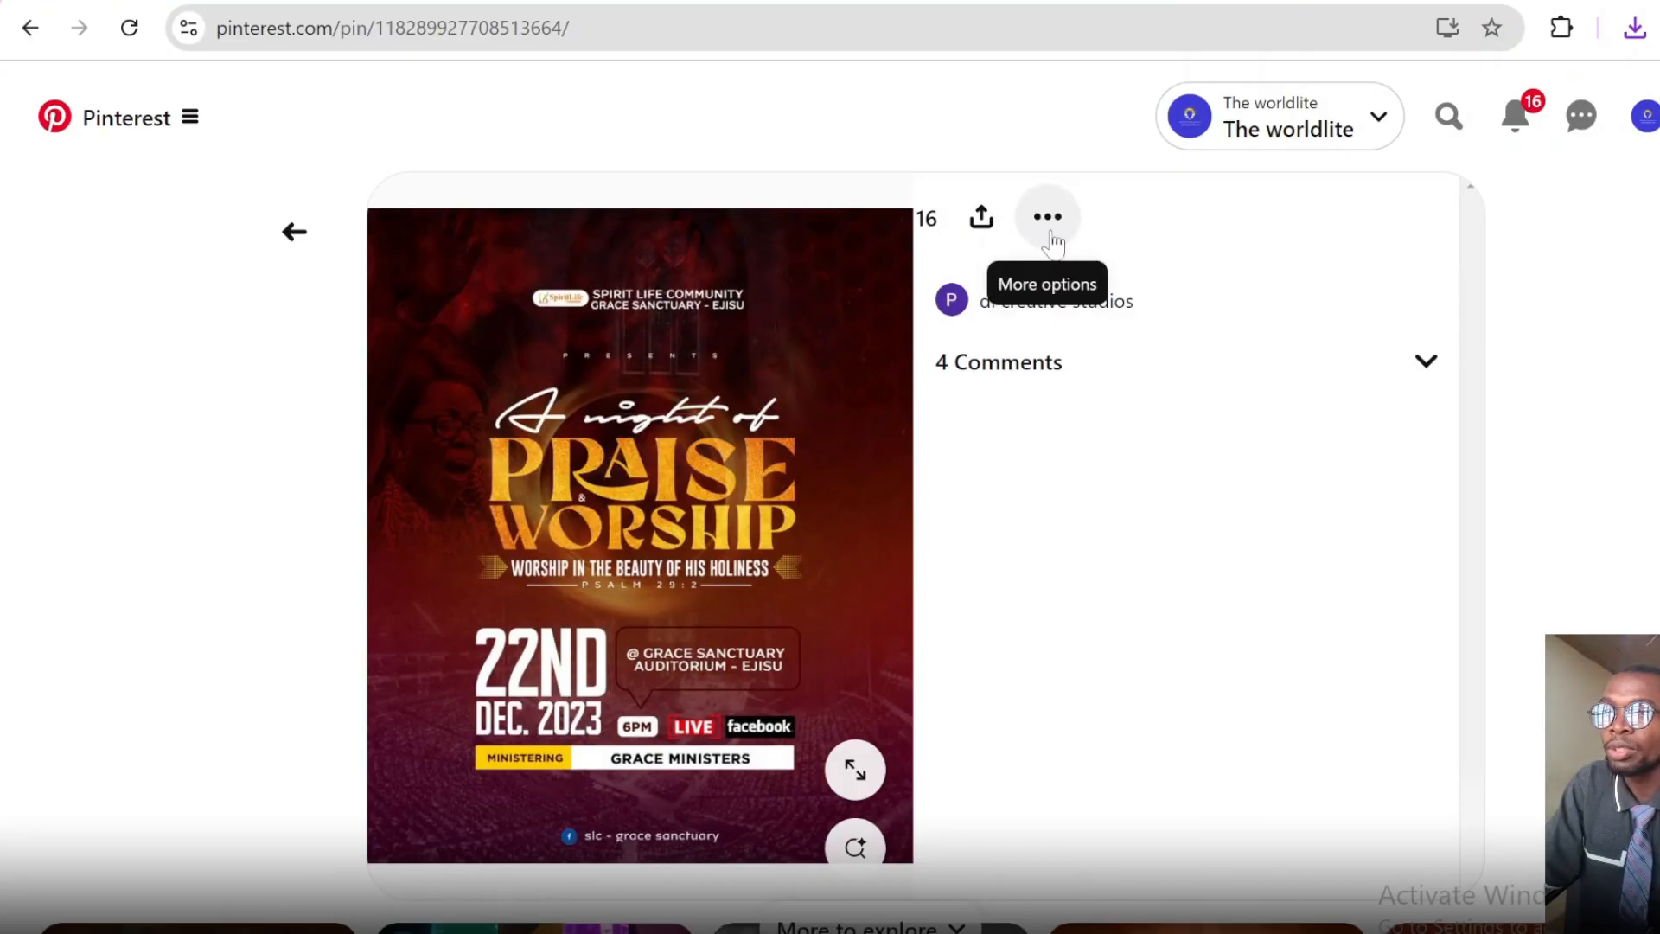
pyautogui.click(1053, 236)
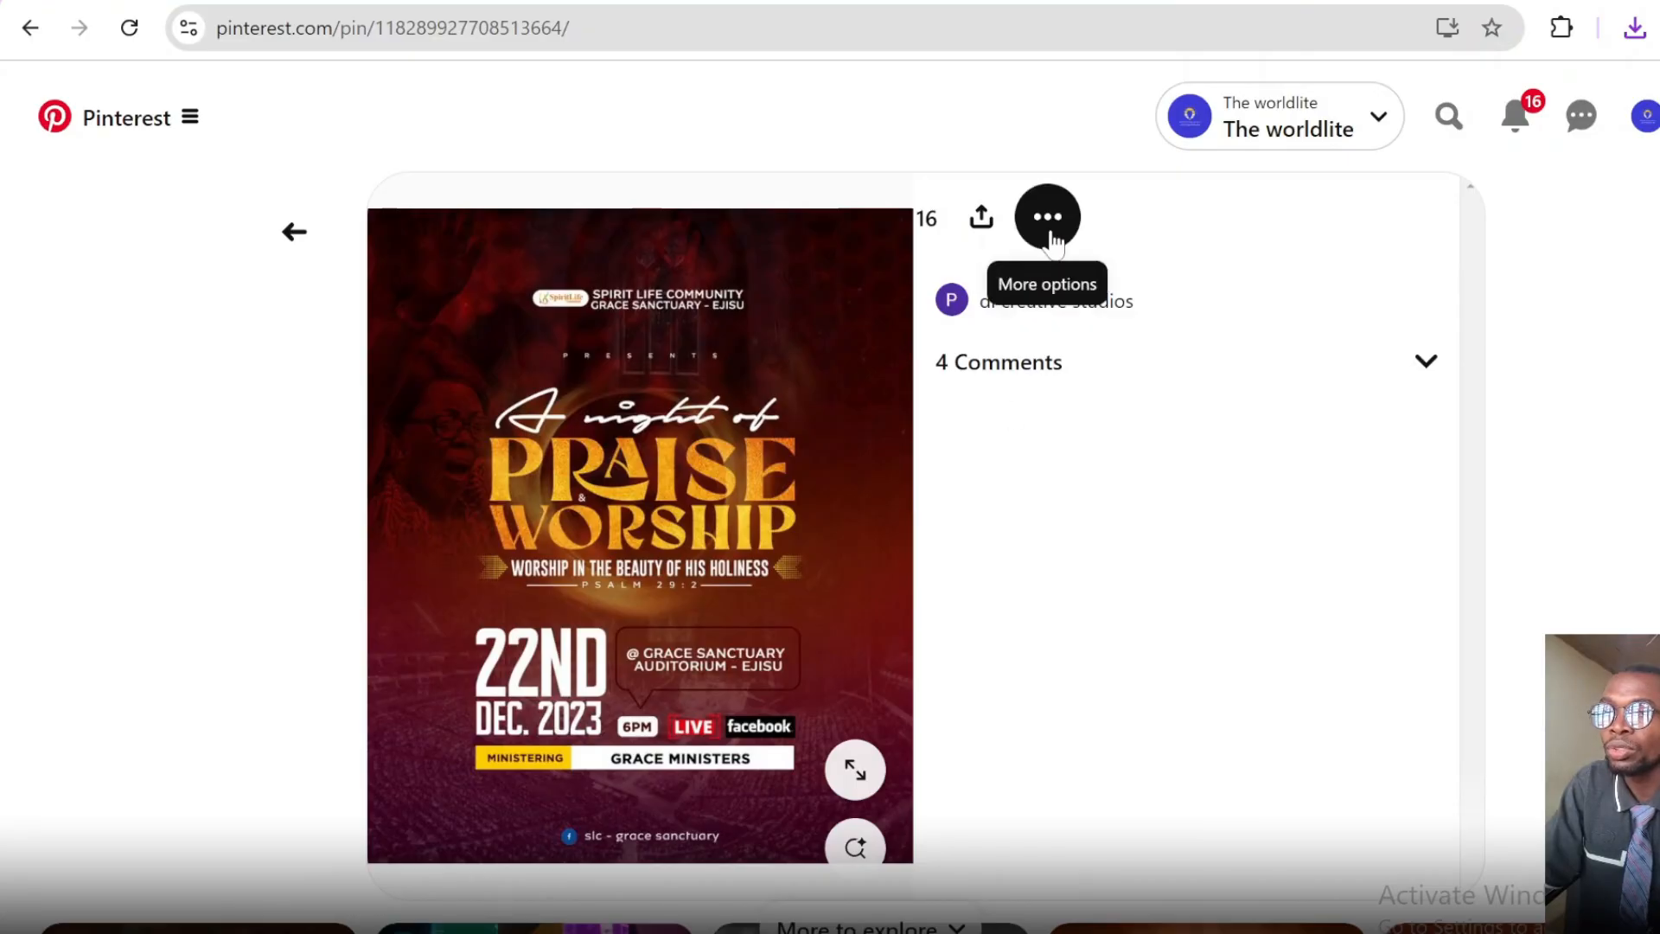
pyautogui.click(129, 27)
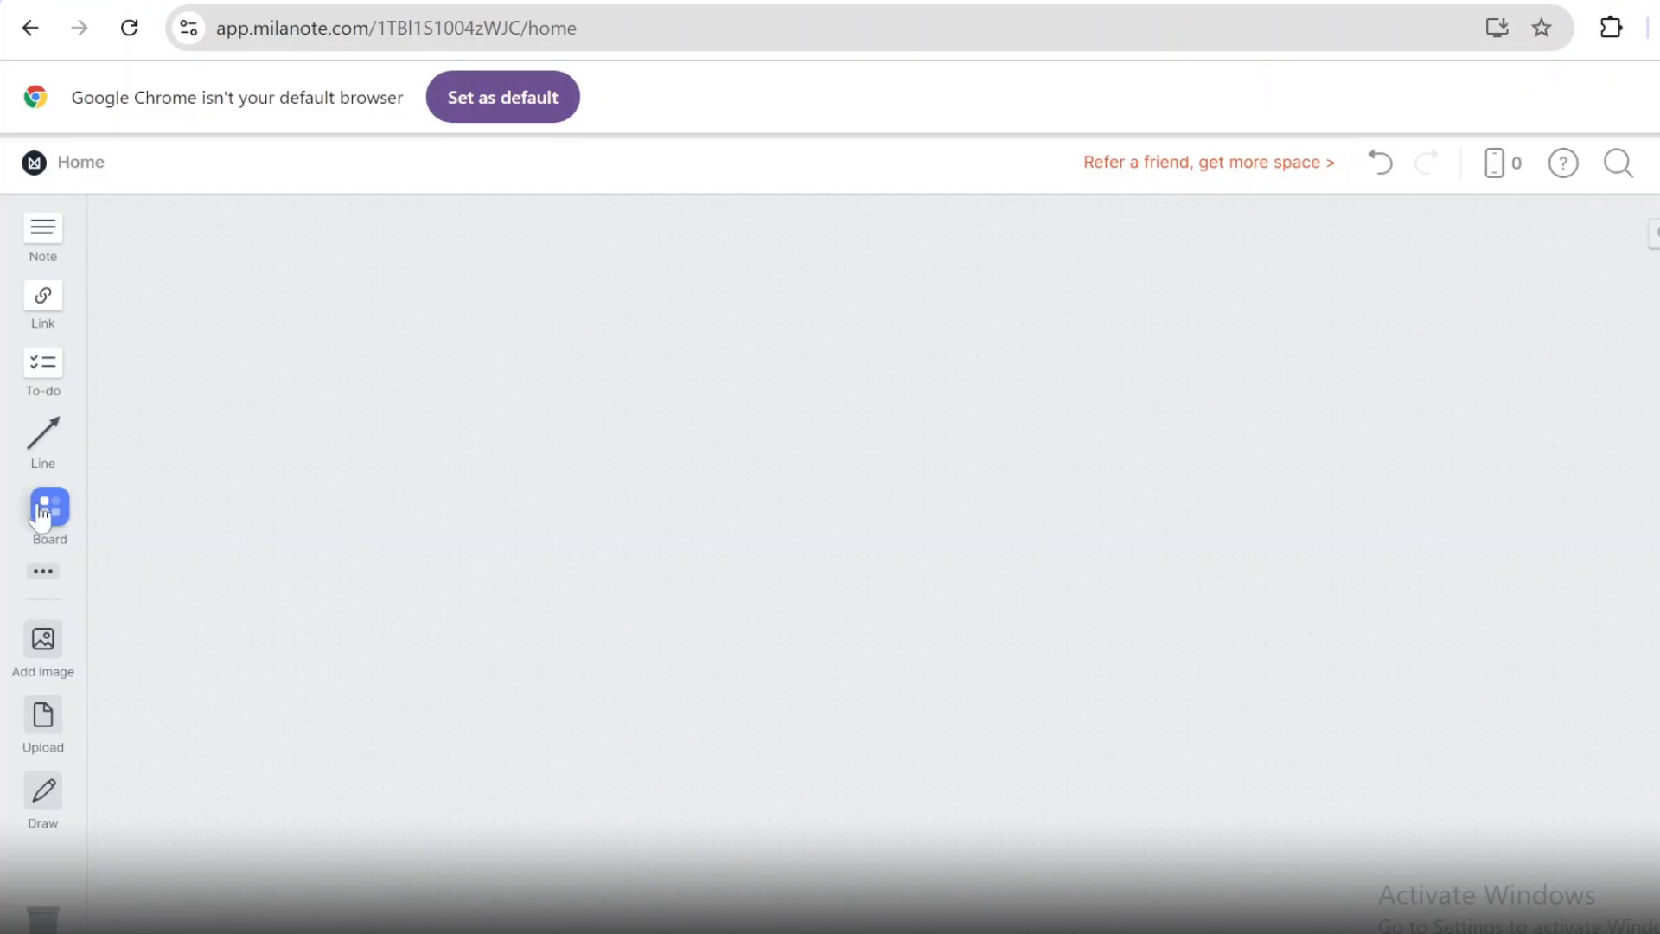
# - Switch to Milanote and create a board named "church design project" on the Home board
pyautogui.moveTo(39, 511); pyautogui.dragTo(258, 391)
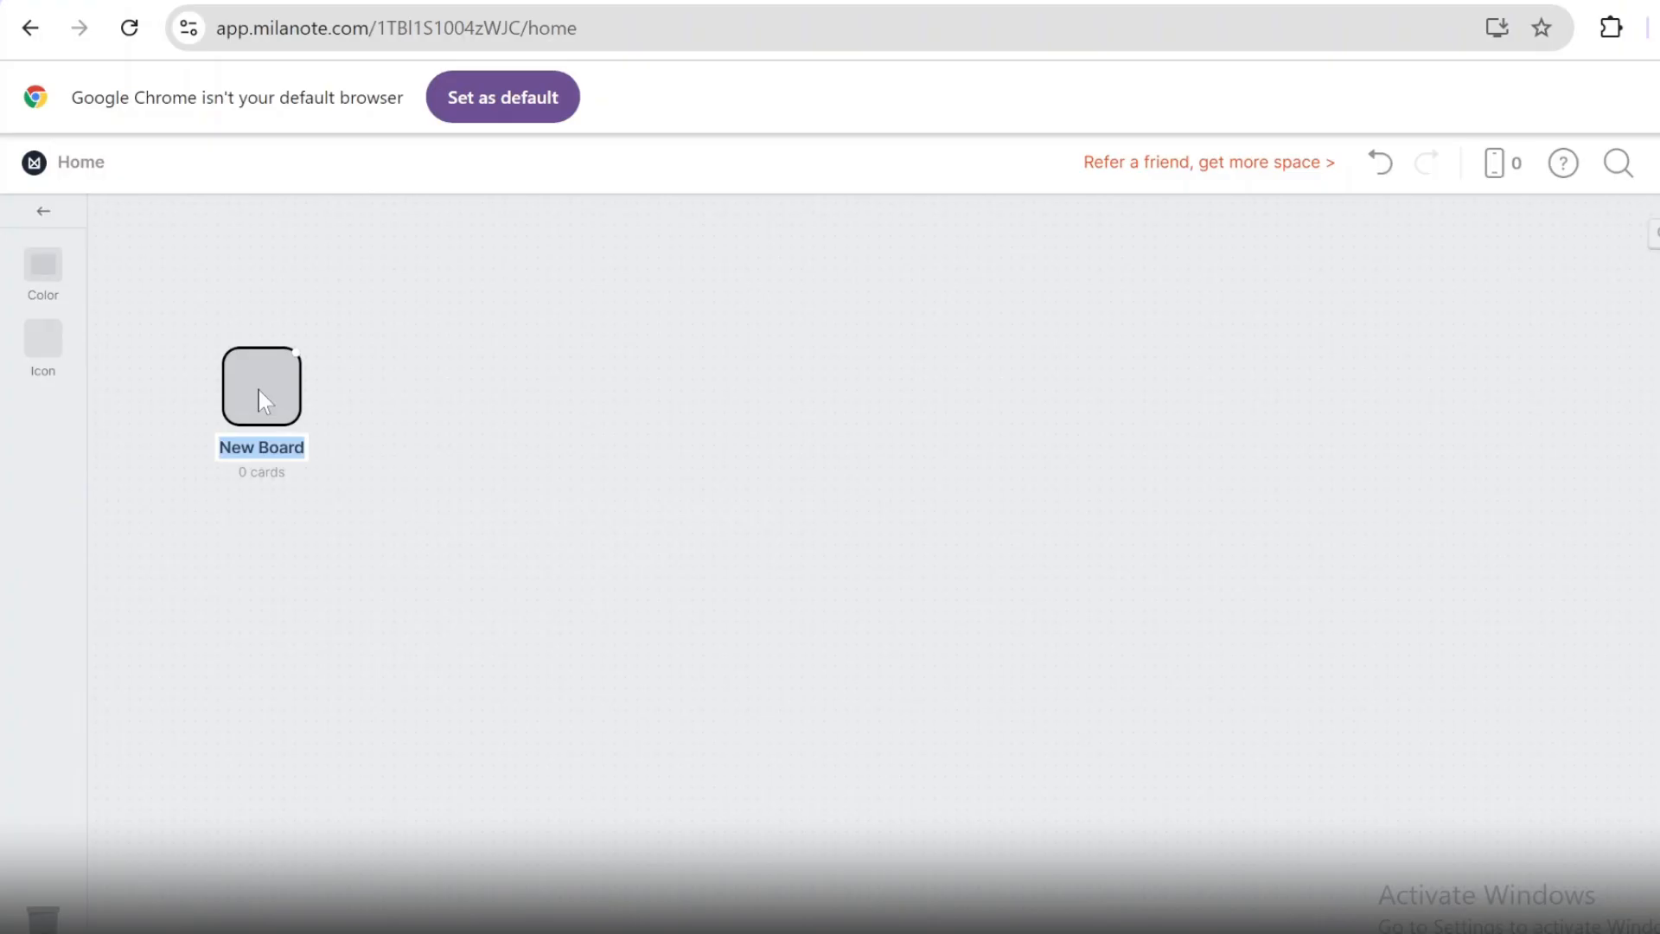
pyautogui.click(268, 447)
pyautogui.hotkey('ctrl', 'a')
pyautogui.write('churc')
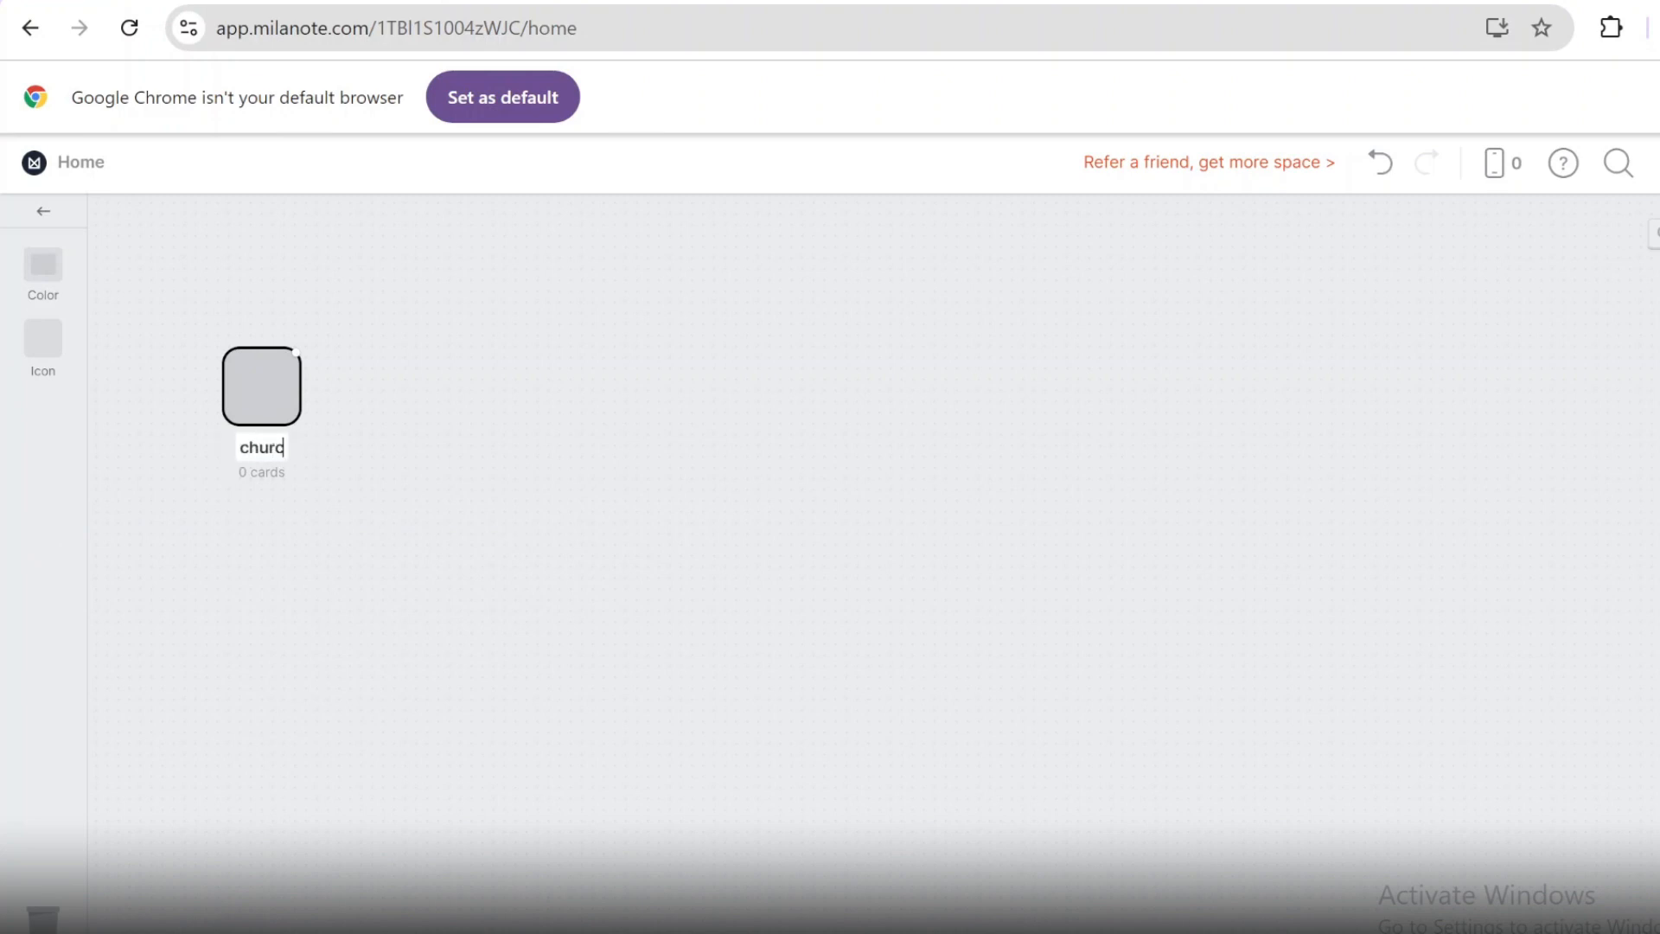
pyautogui.write('h design')
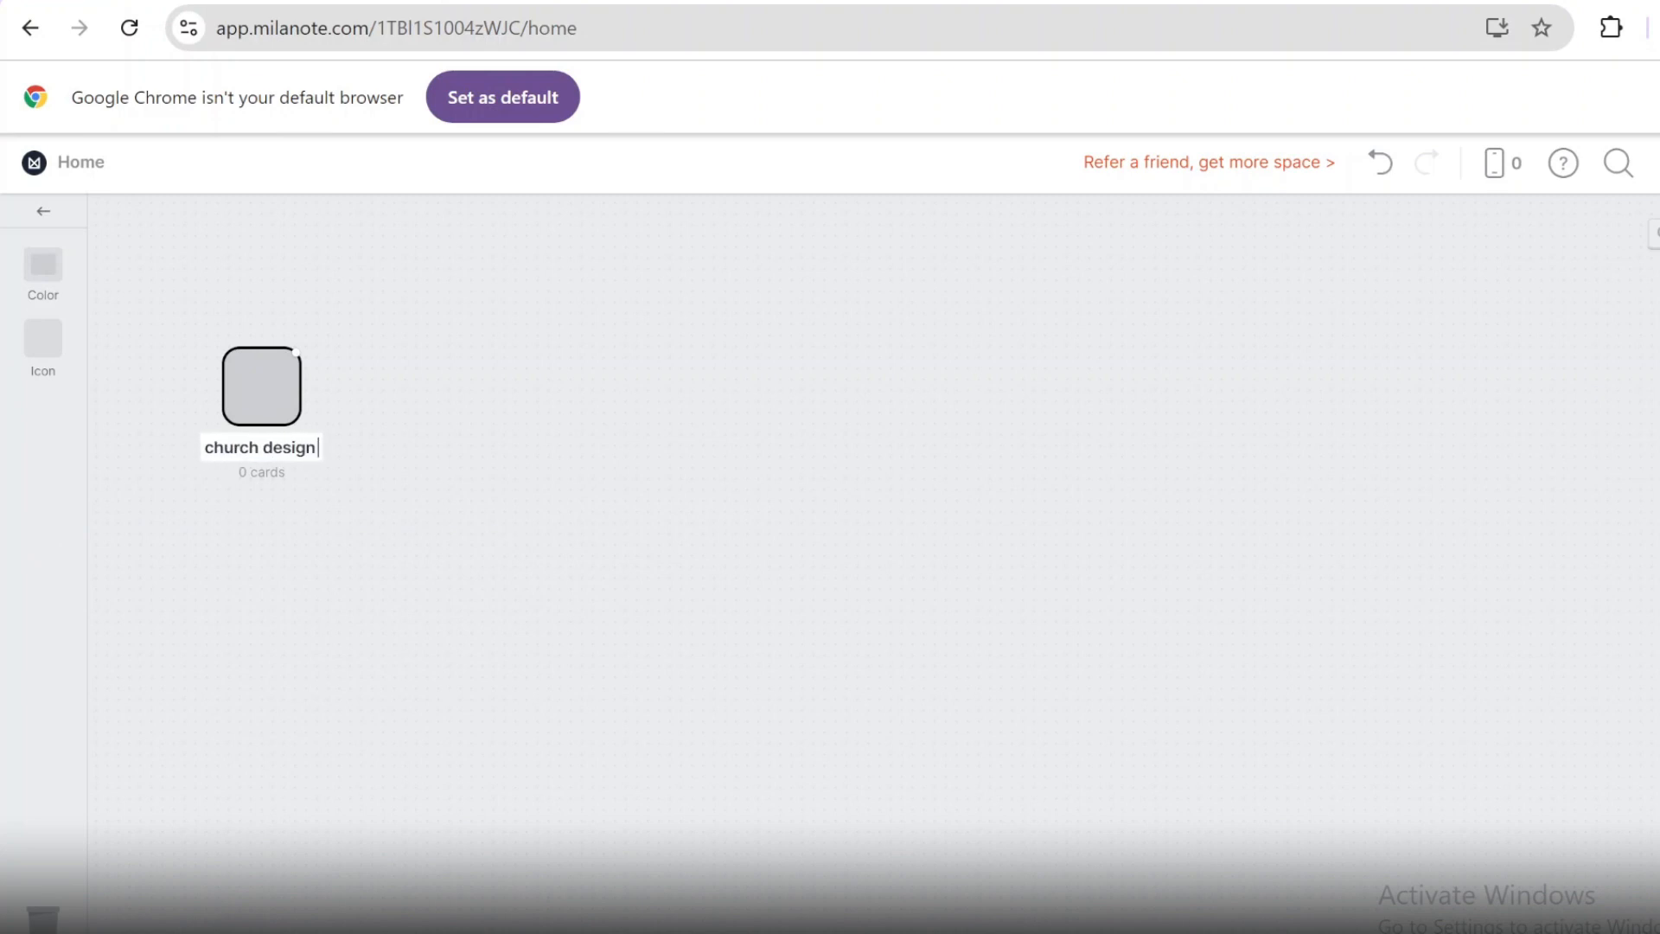
pyautogui.write(' project')
pyautogui.press('Return')
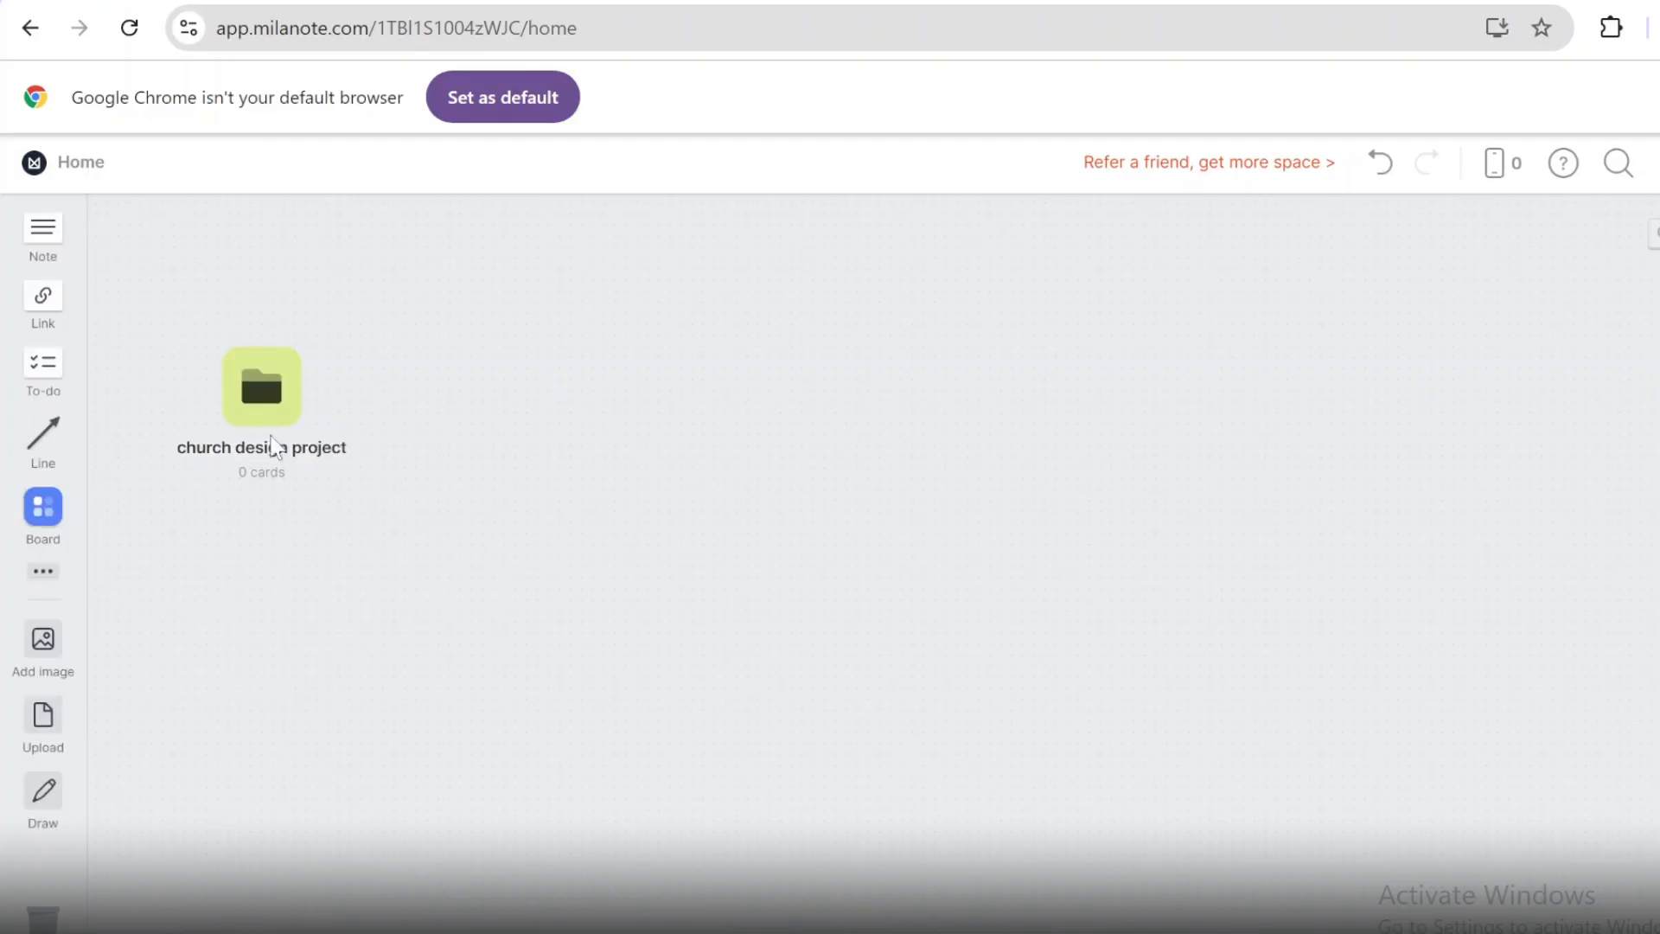
# - Open the church design project board, apply the Moodboard template and dismiss the built-in images tip
pyautogui.click(267, 381)
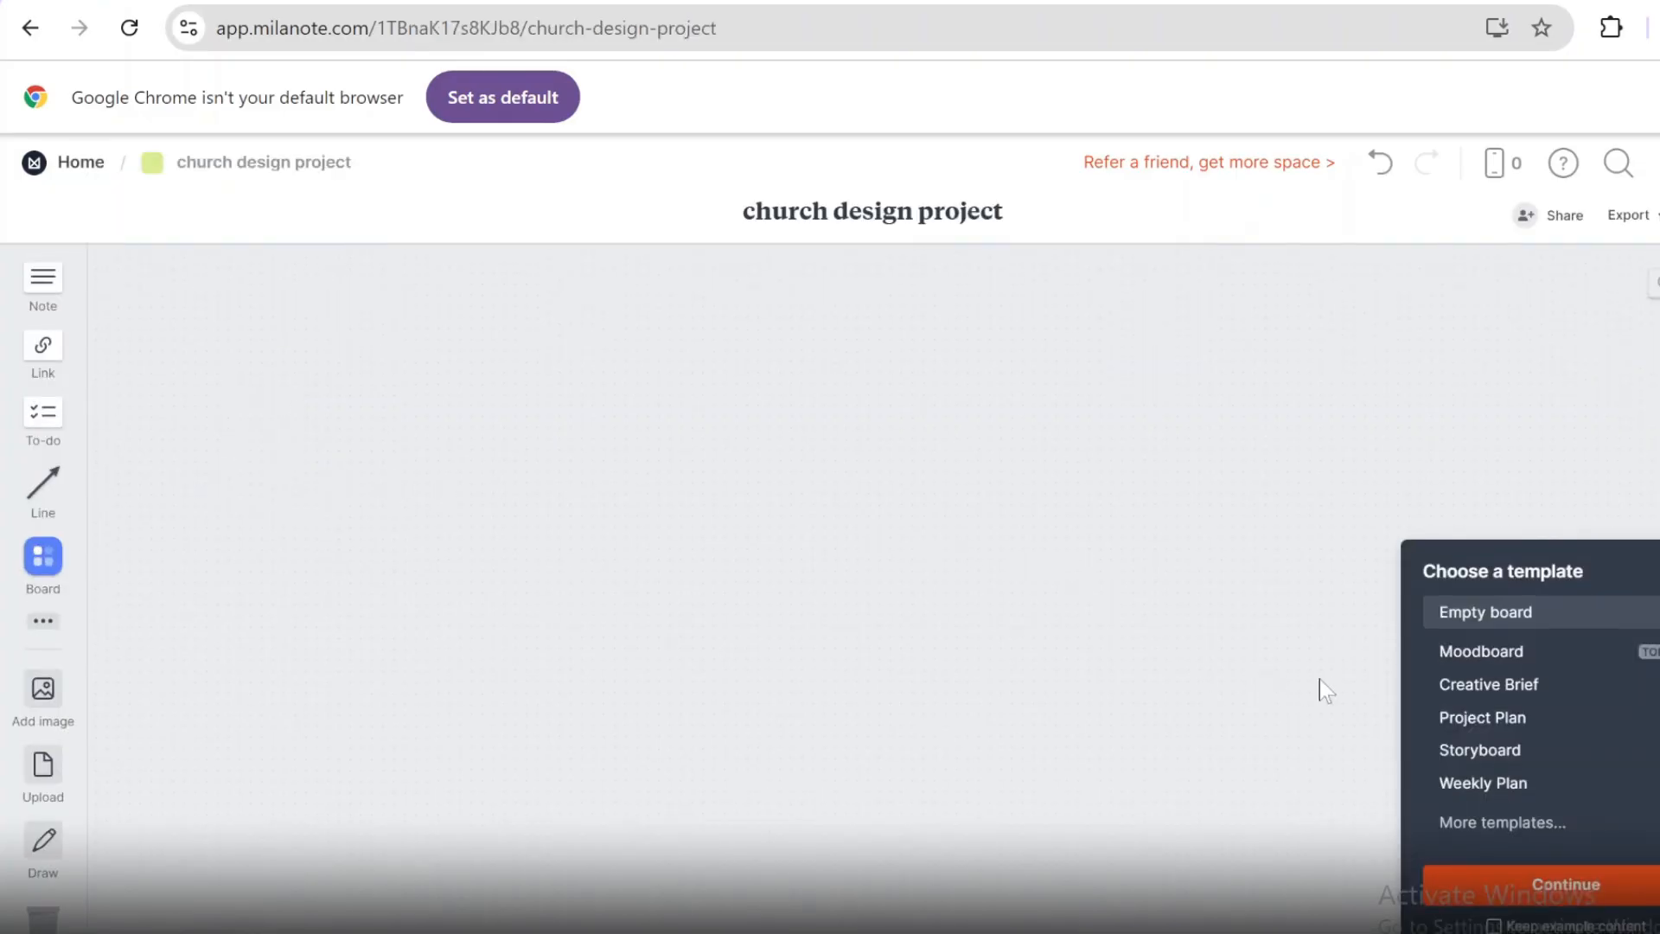
pyautogui.click(1527, 659)
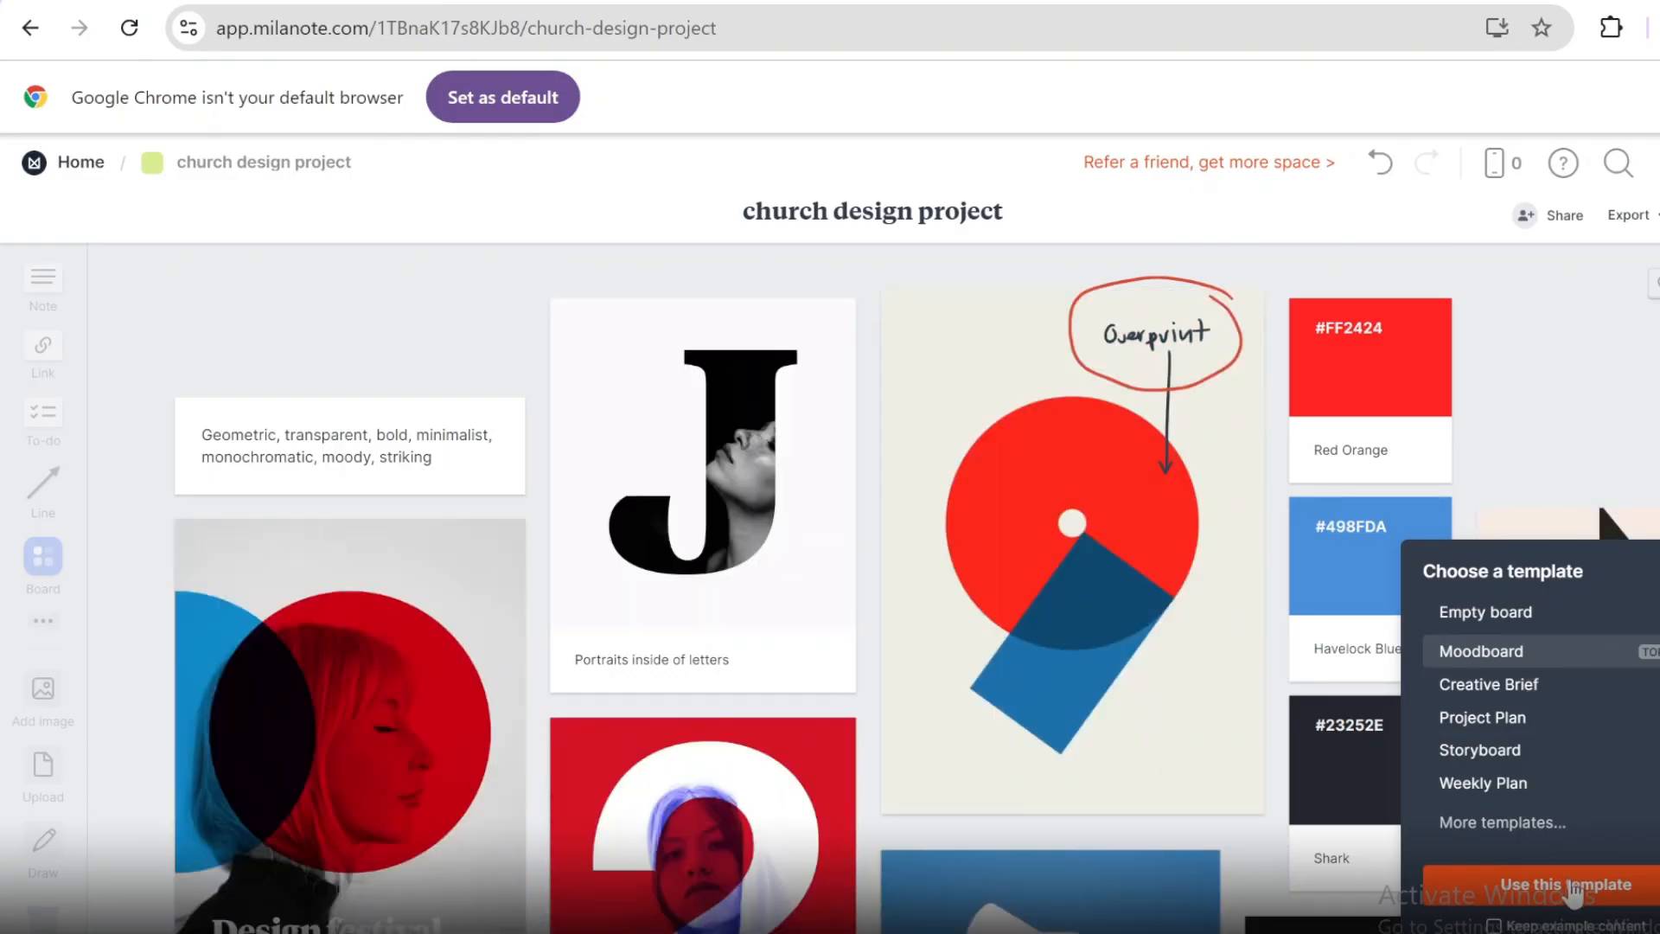
pyautogui.click(1572, 889)
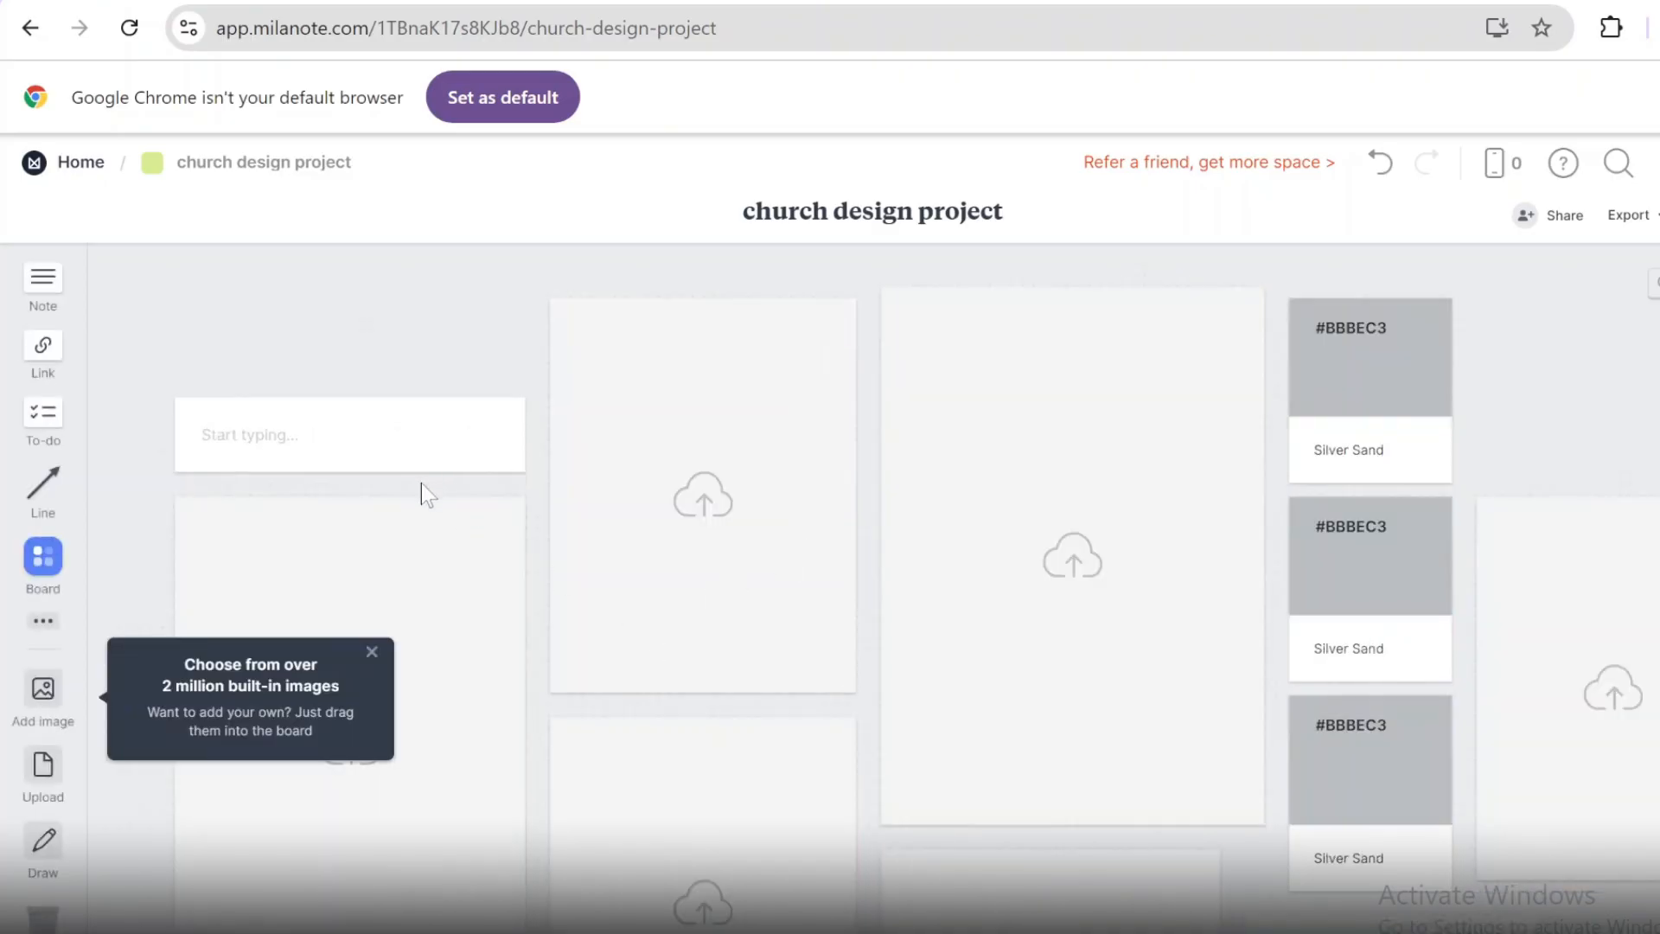
pyautogui.scroll(-2, 417, 489)
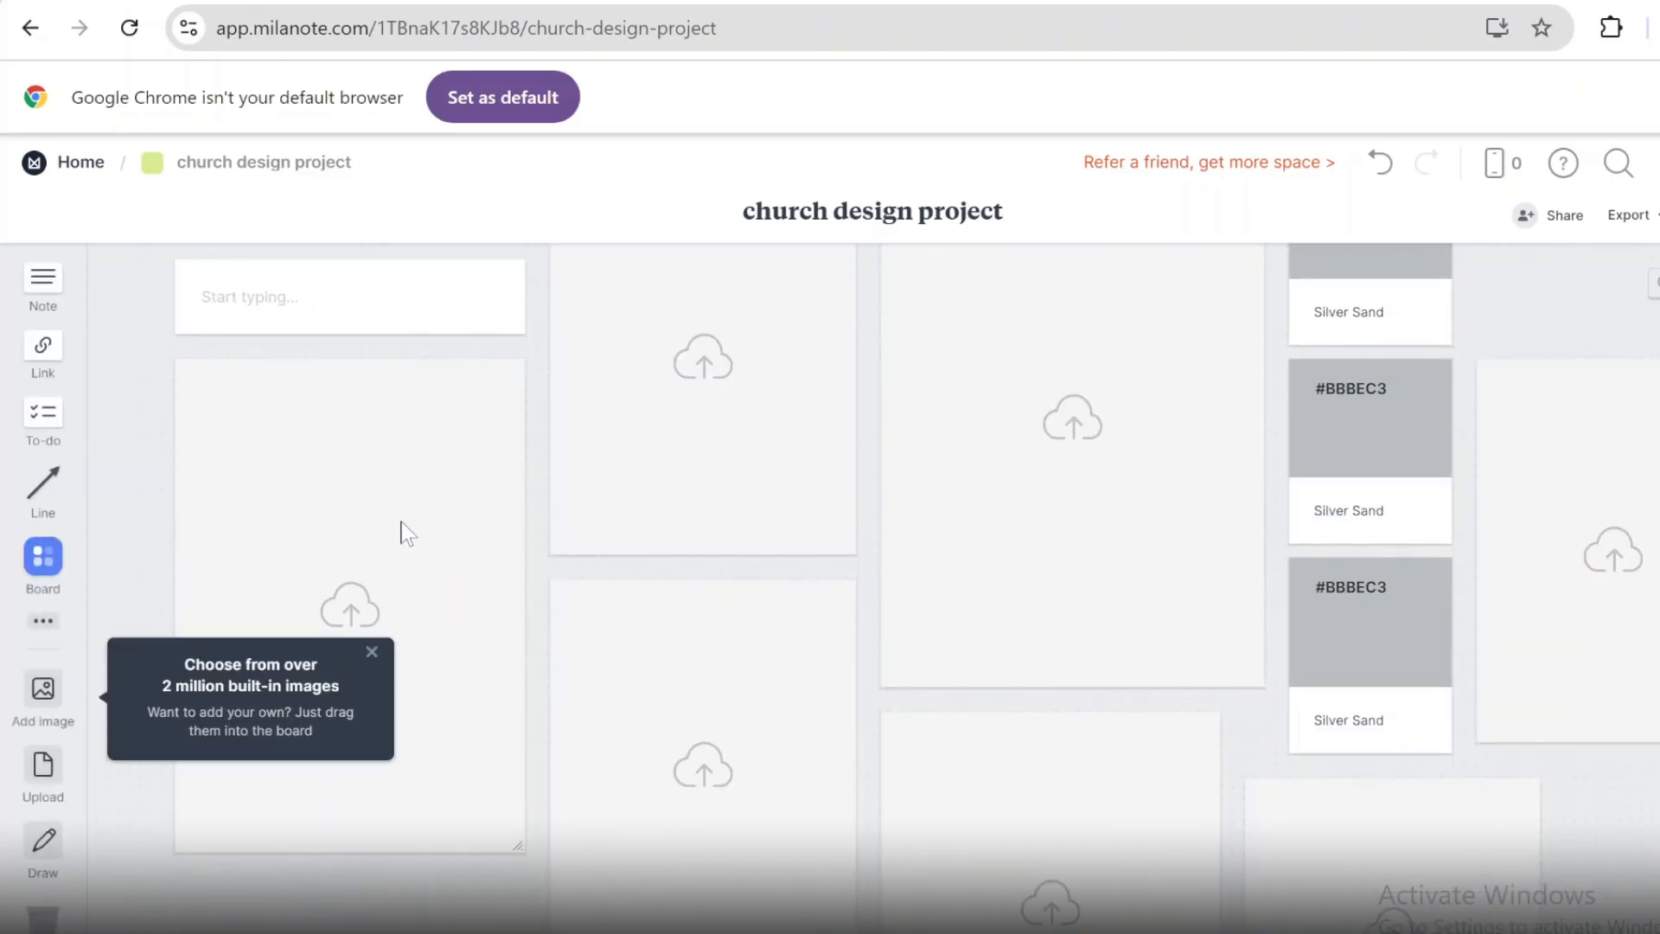
pyautogui.click(372, 652)
pyautogui.scroll(2, 373, 683)
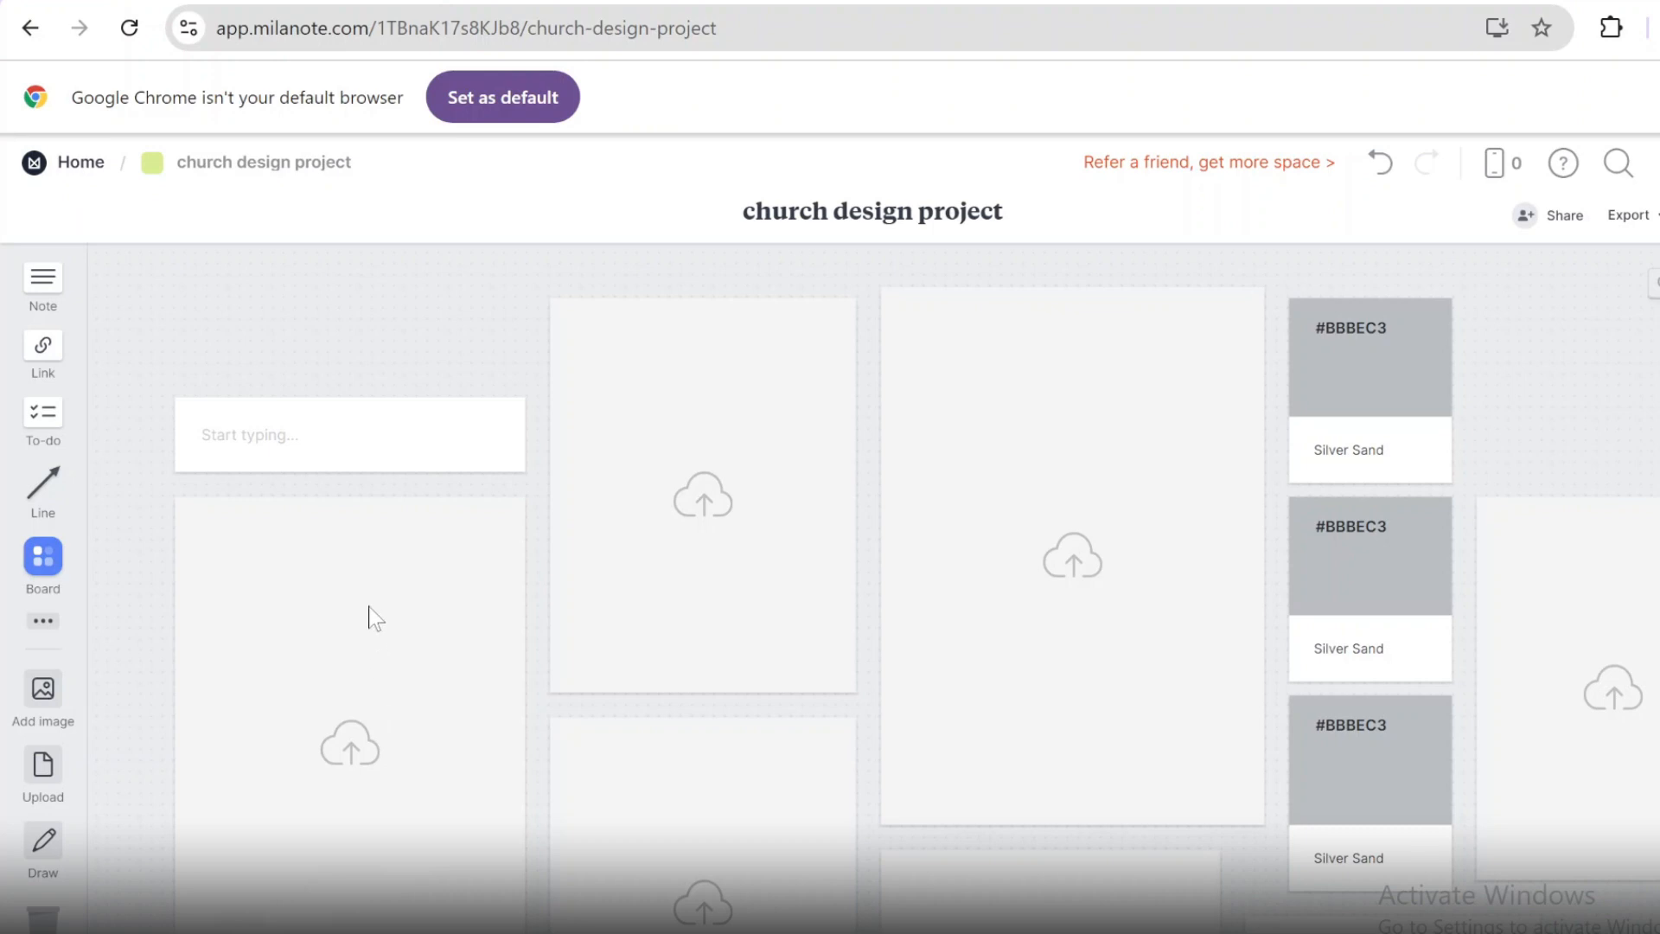
# - Upload the "Sunlight special lens flare light effect" image from Downloads into the placeholder beneath the empty note
pyautogui.scroll(-2, 372, 615)
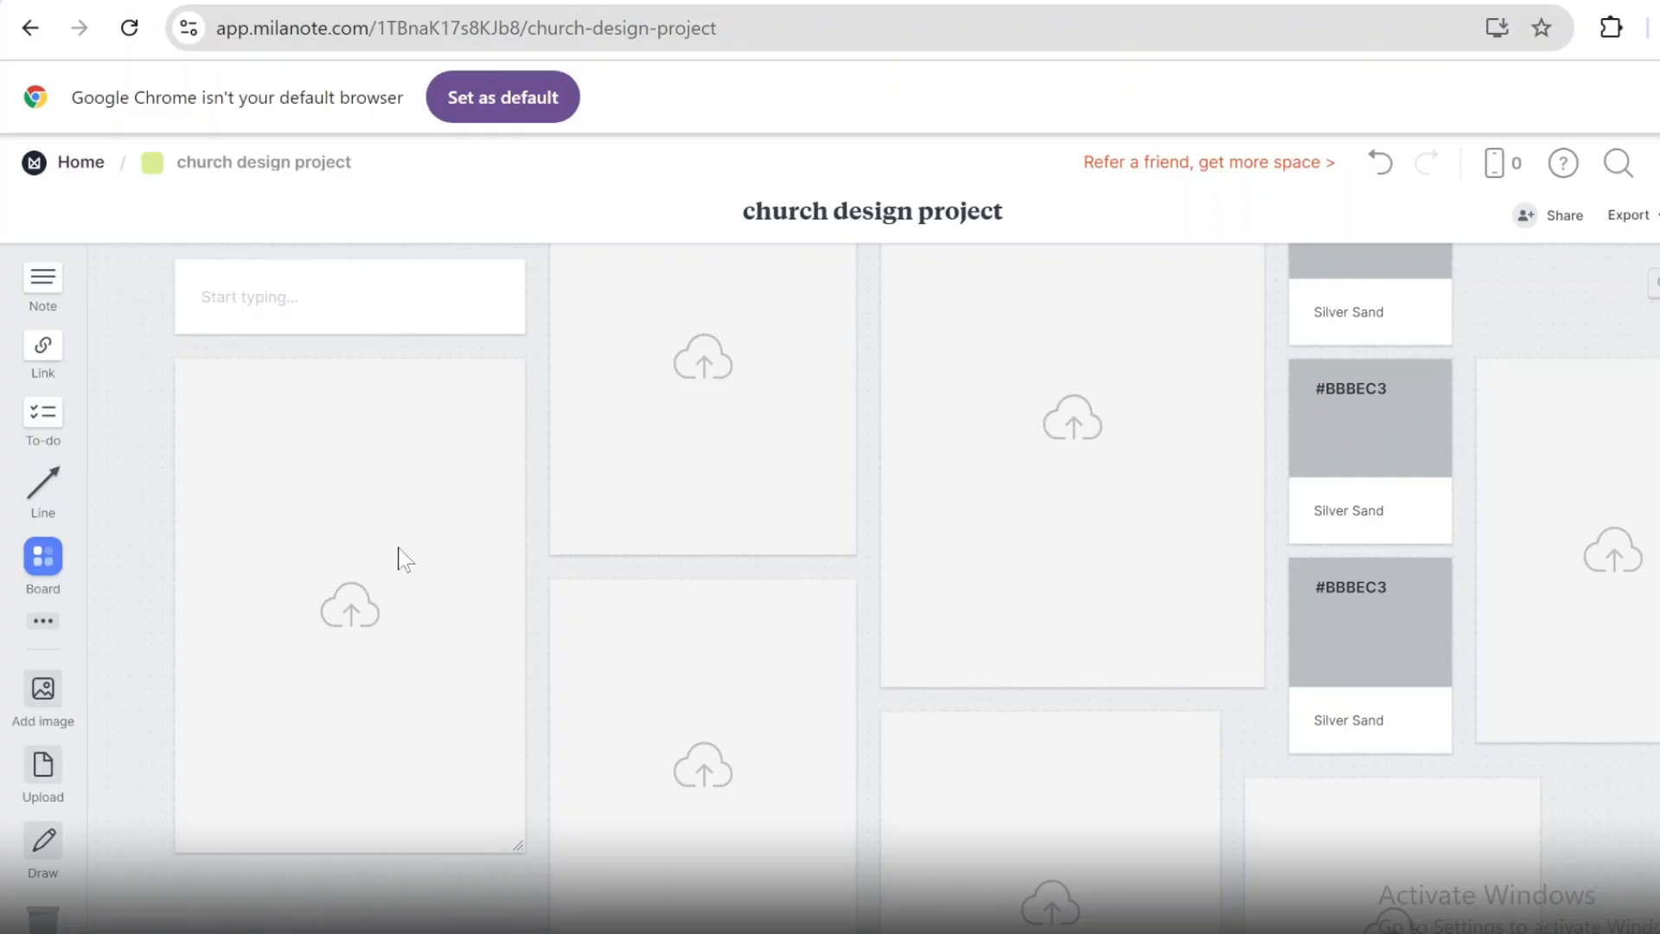
pyautogui.scroll(1, 397, 548)
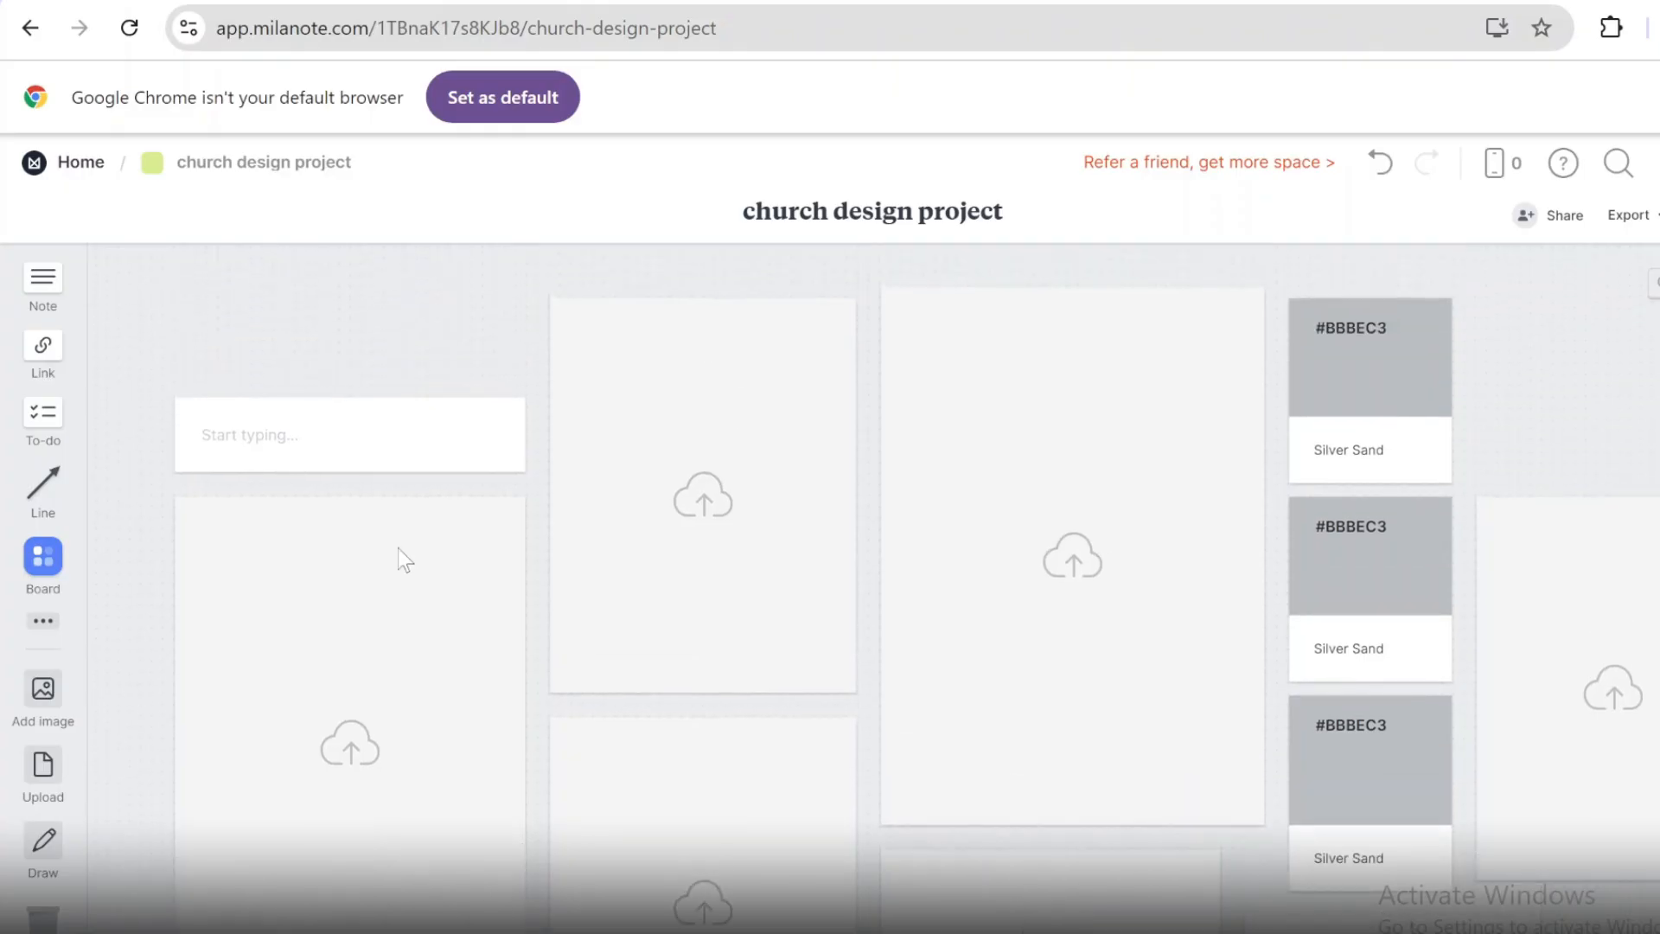
pyautogui.scroll(-1, 398, 548)
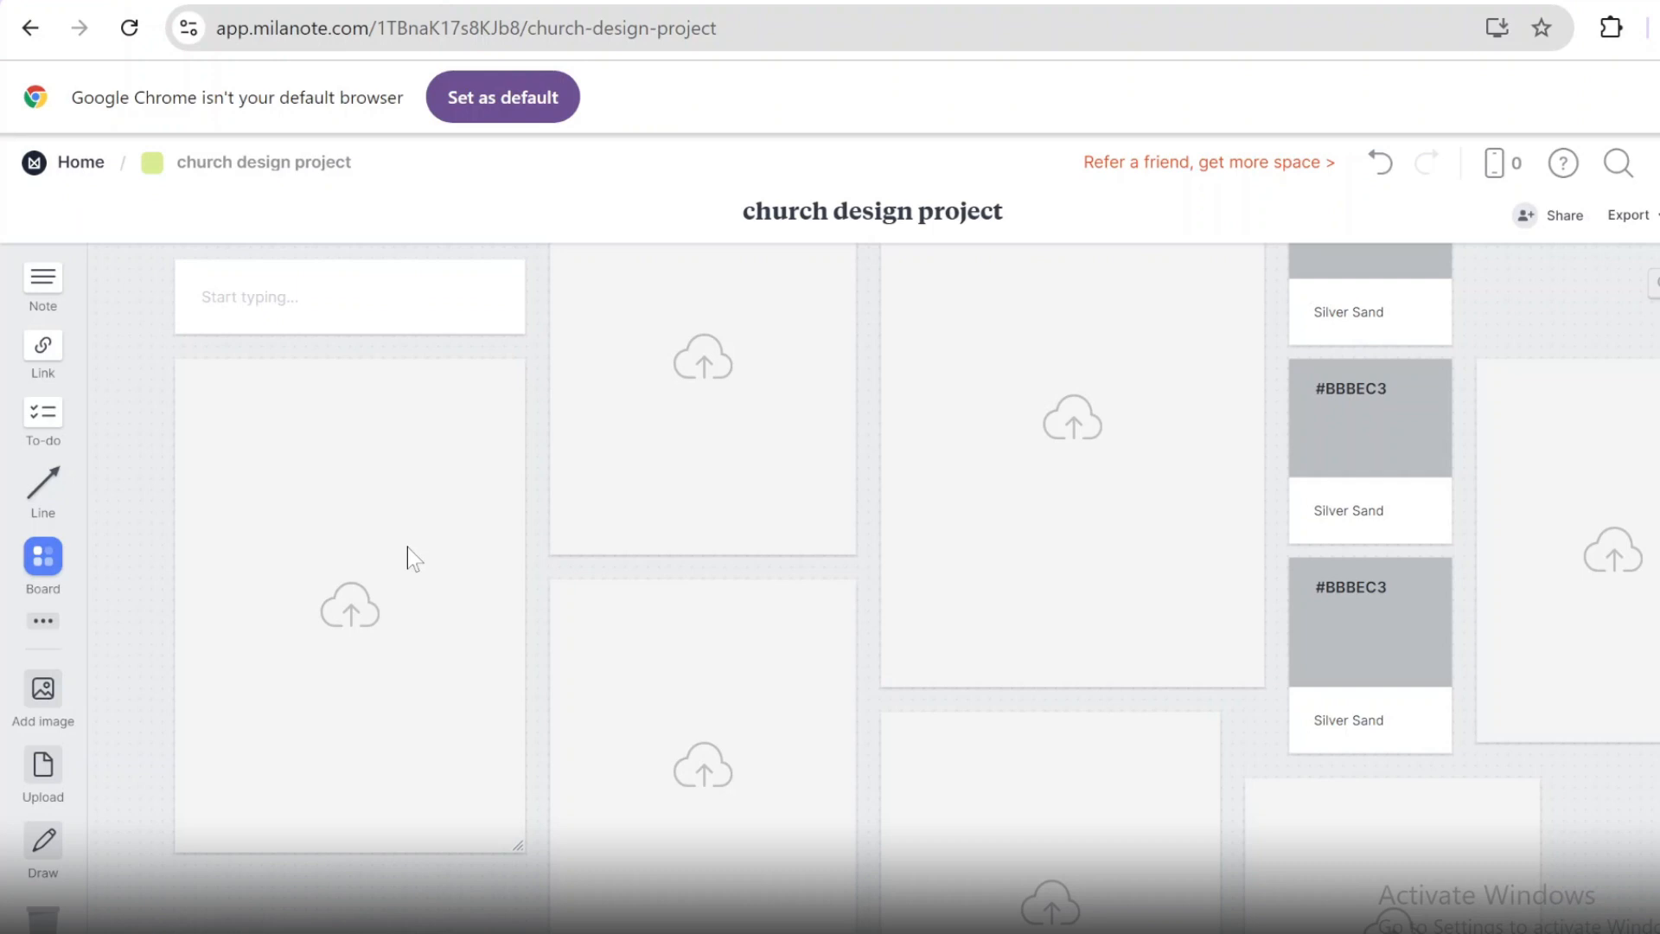
pyautogui.click(358, 606)
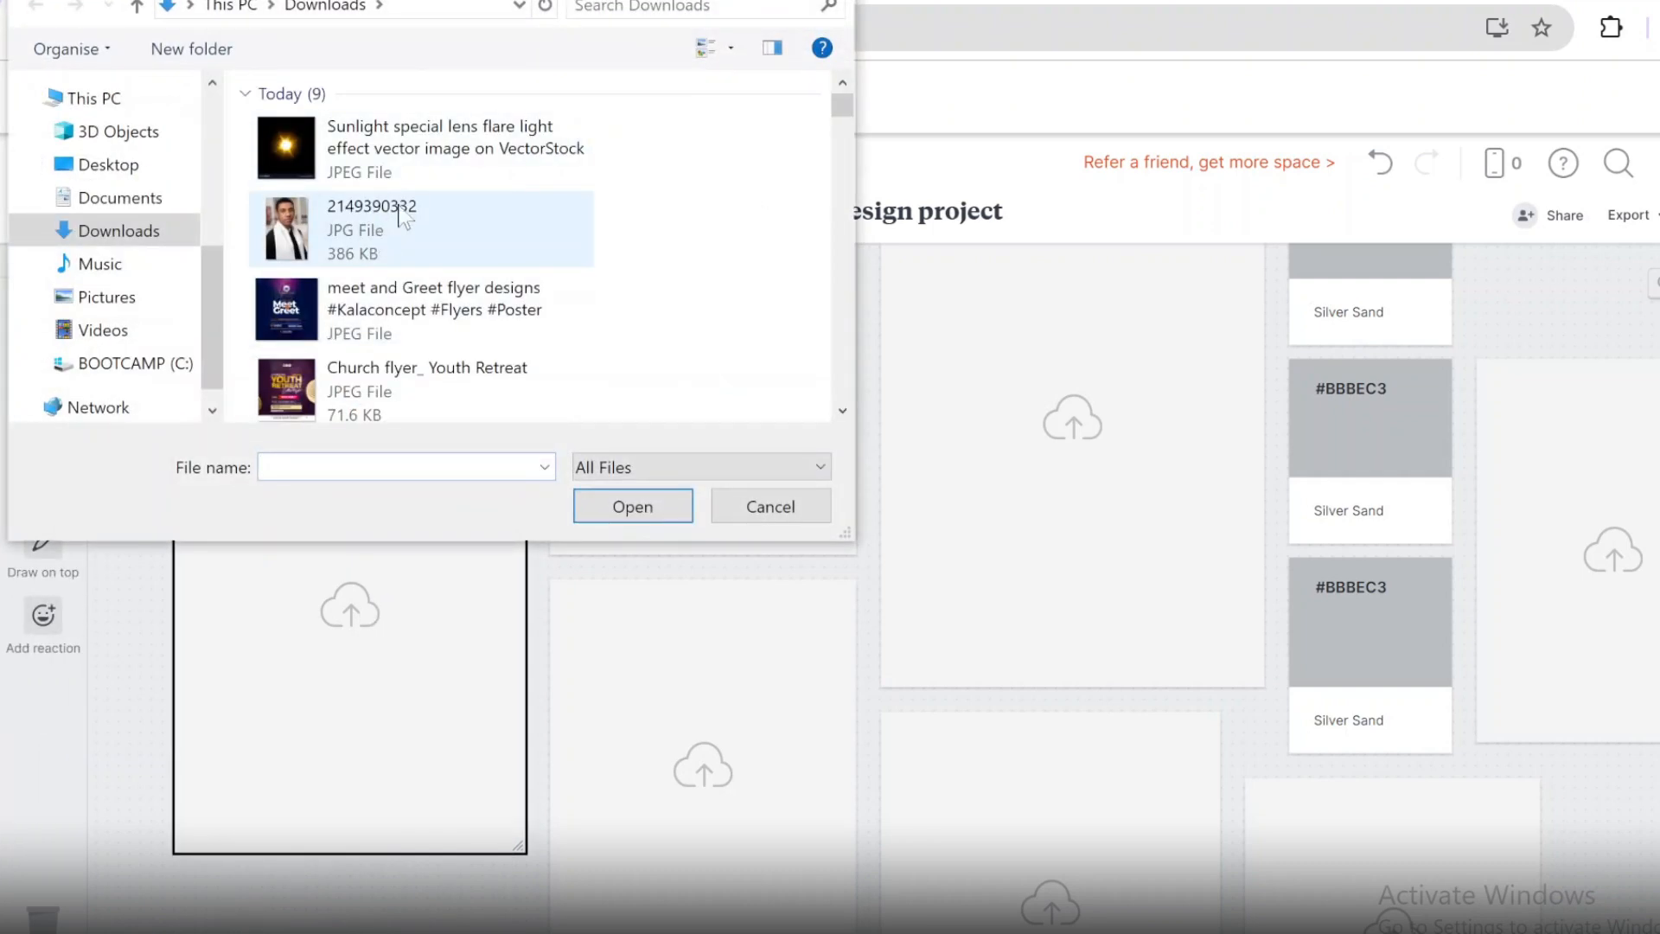
pyautogui.click(422, 156)
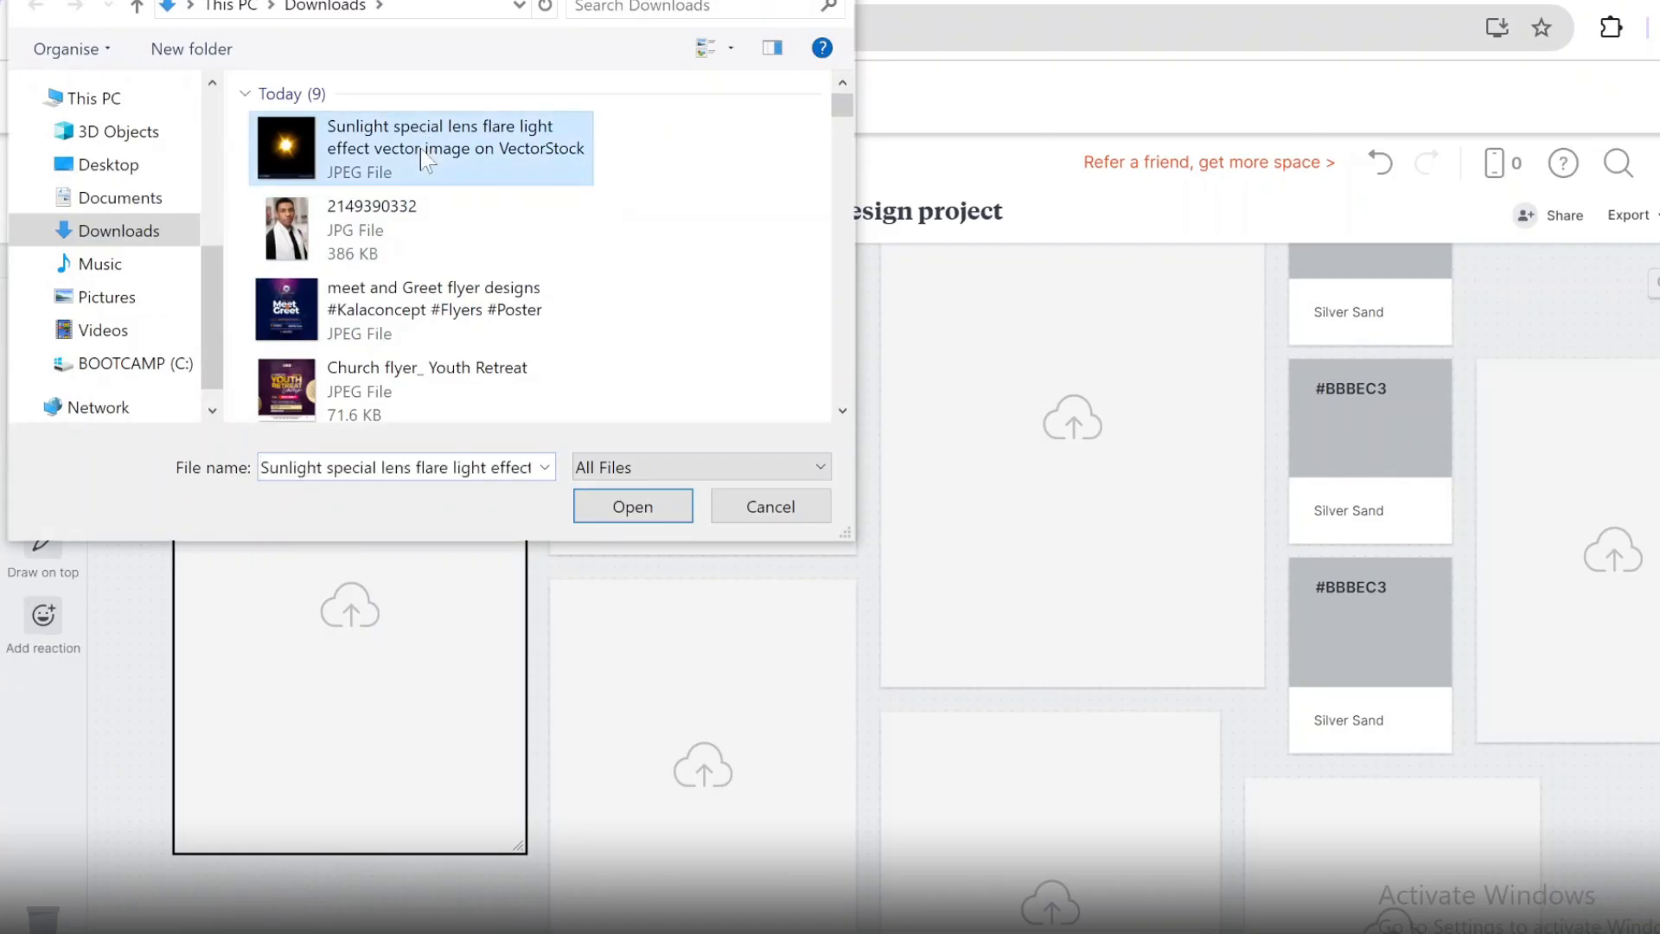
pyautogui.click(629, 509)
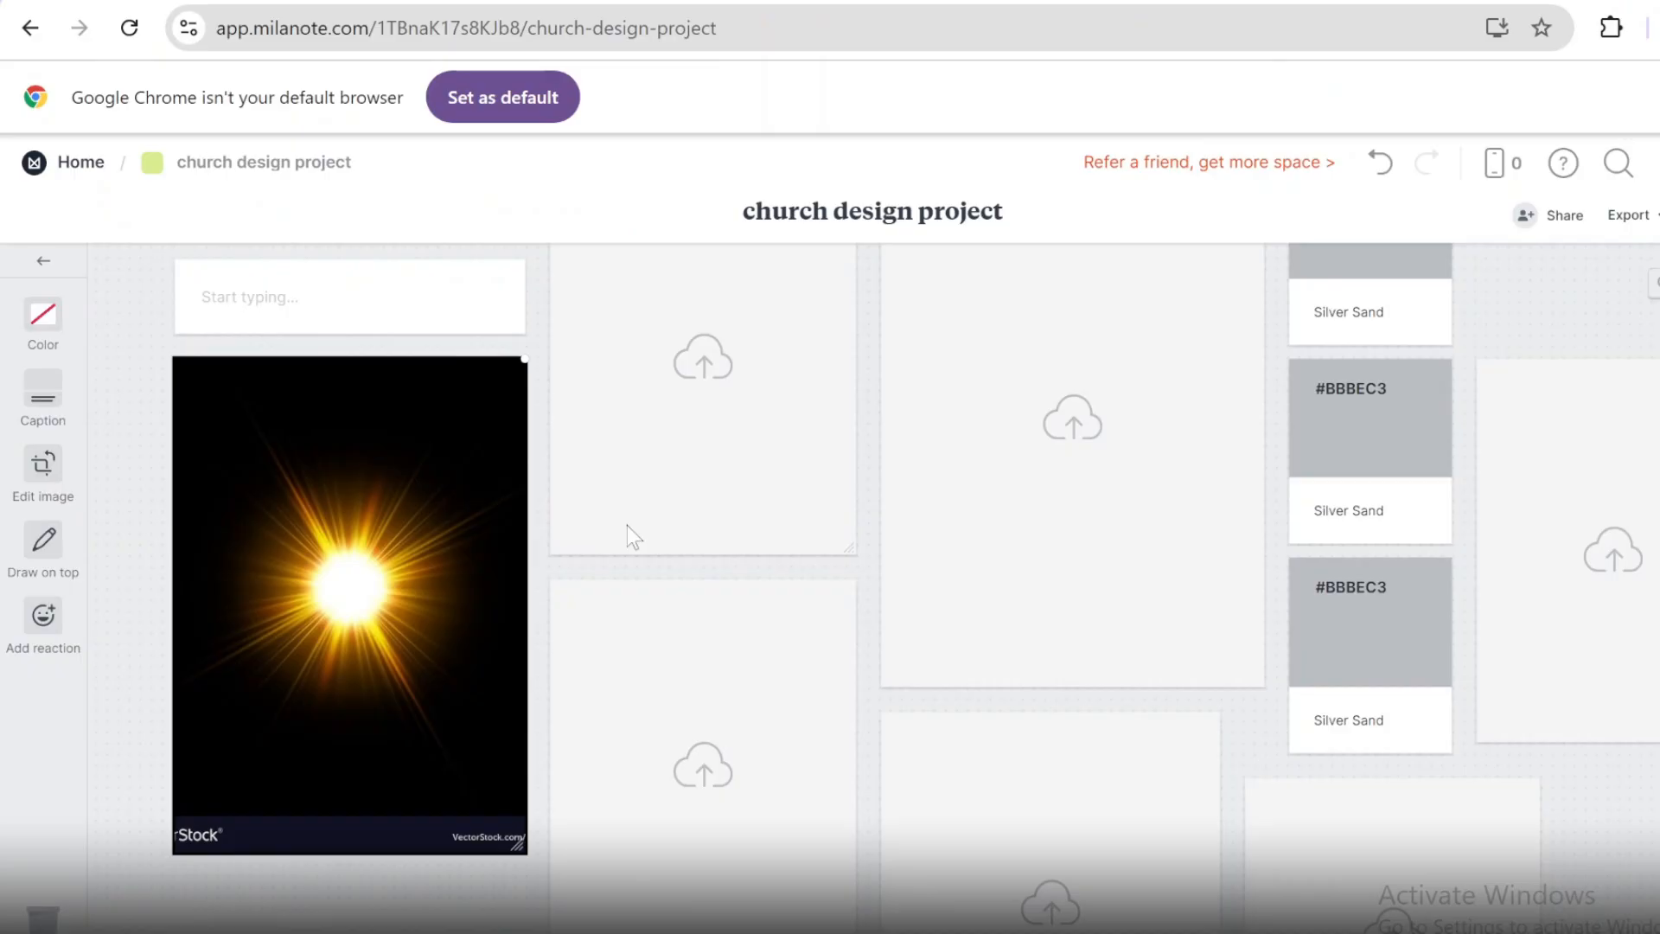
pyautogui.click(654, 376)
pyautogui.click(350, 252)
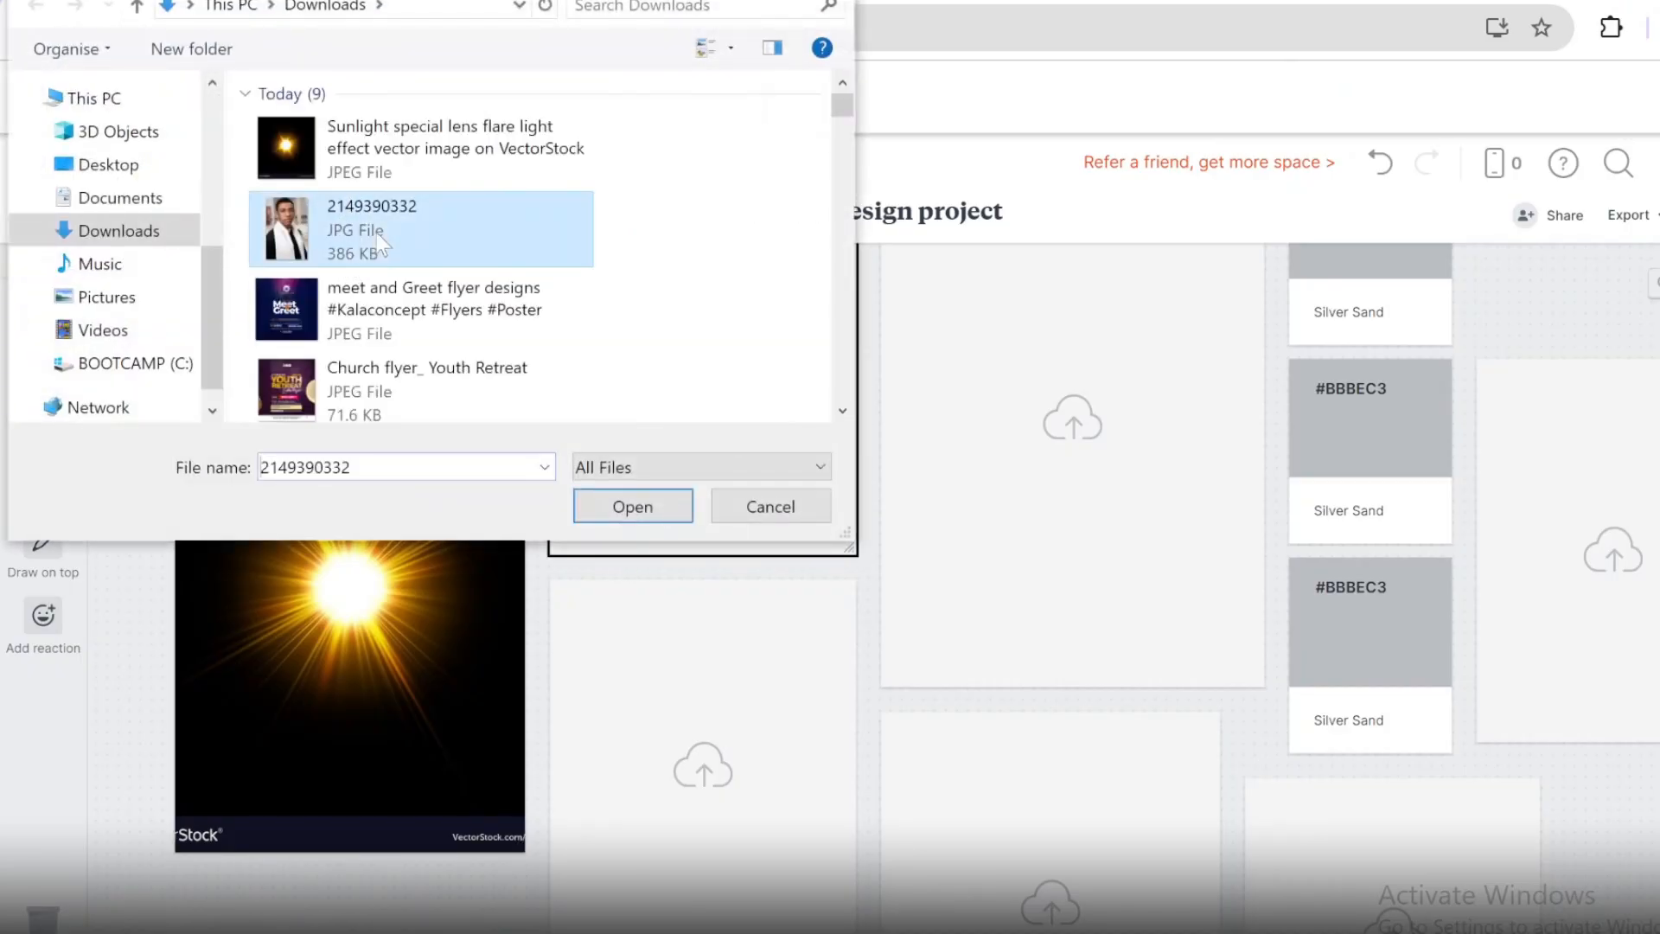
pyautogui.click(629, 508)
pyautogui.click(685, 692)
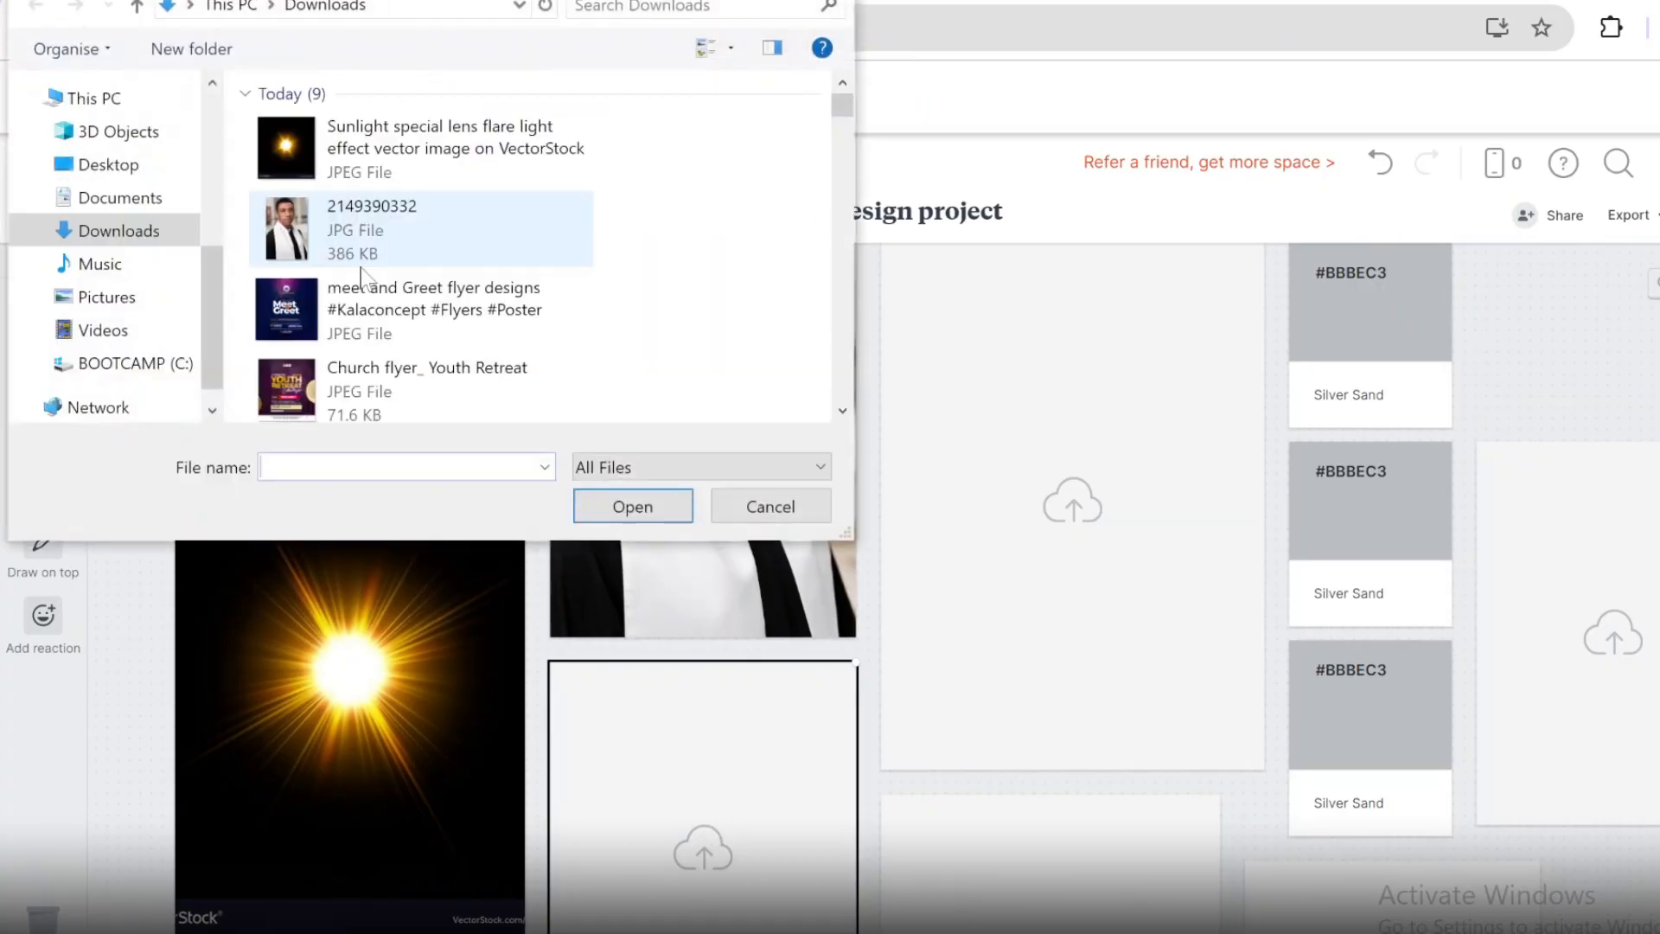
pyautogui.click(415, 309)
pyautogui.click(636, 518)
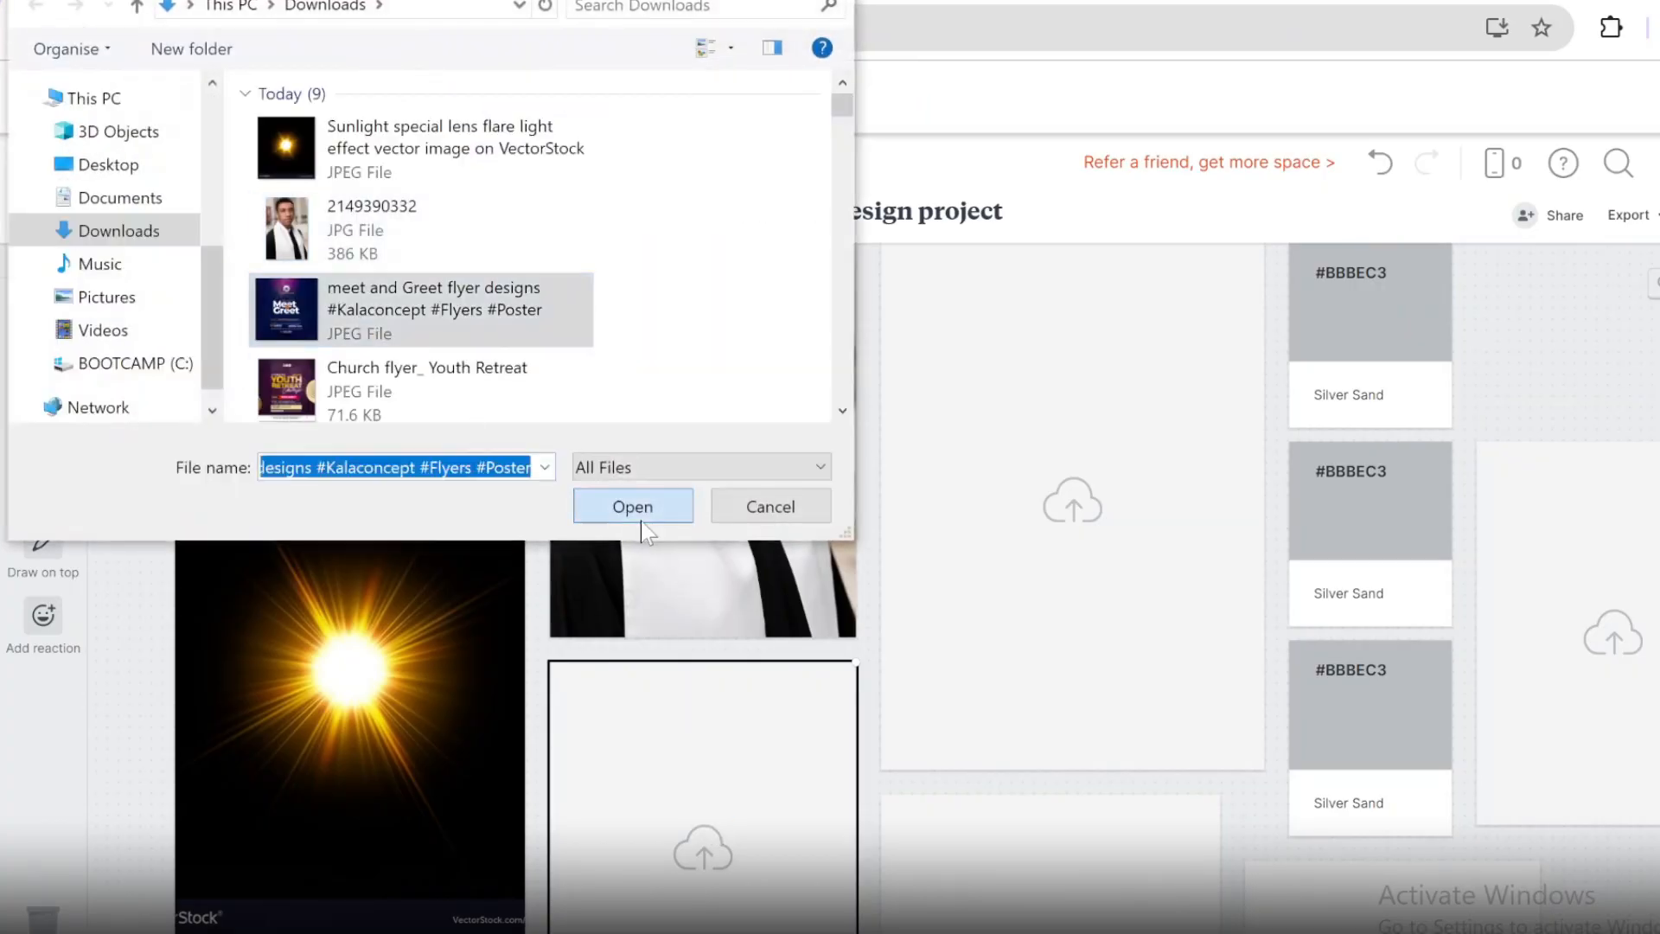
# - Fill the third column's placeholders with the "Gratitude of Worship" flyer above and the clergyman portrait below
pyautogui.click(1055, 506)
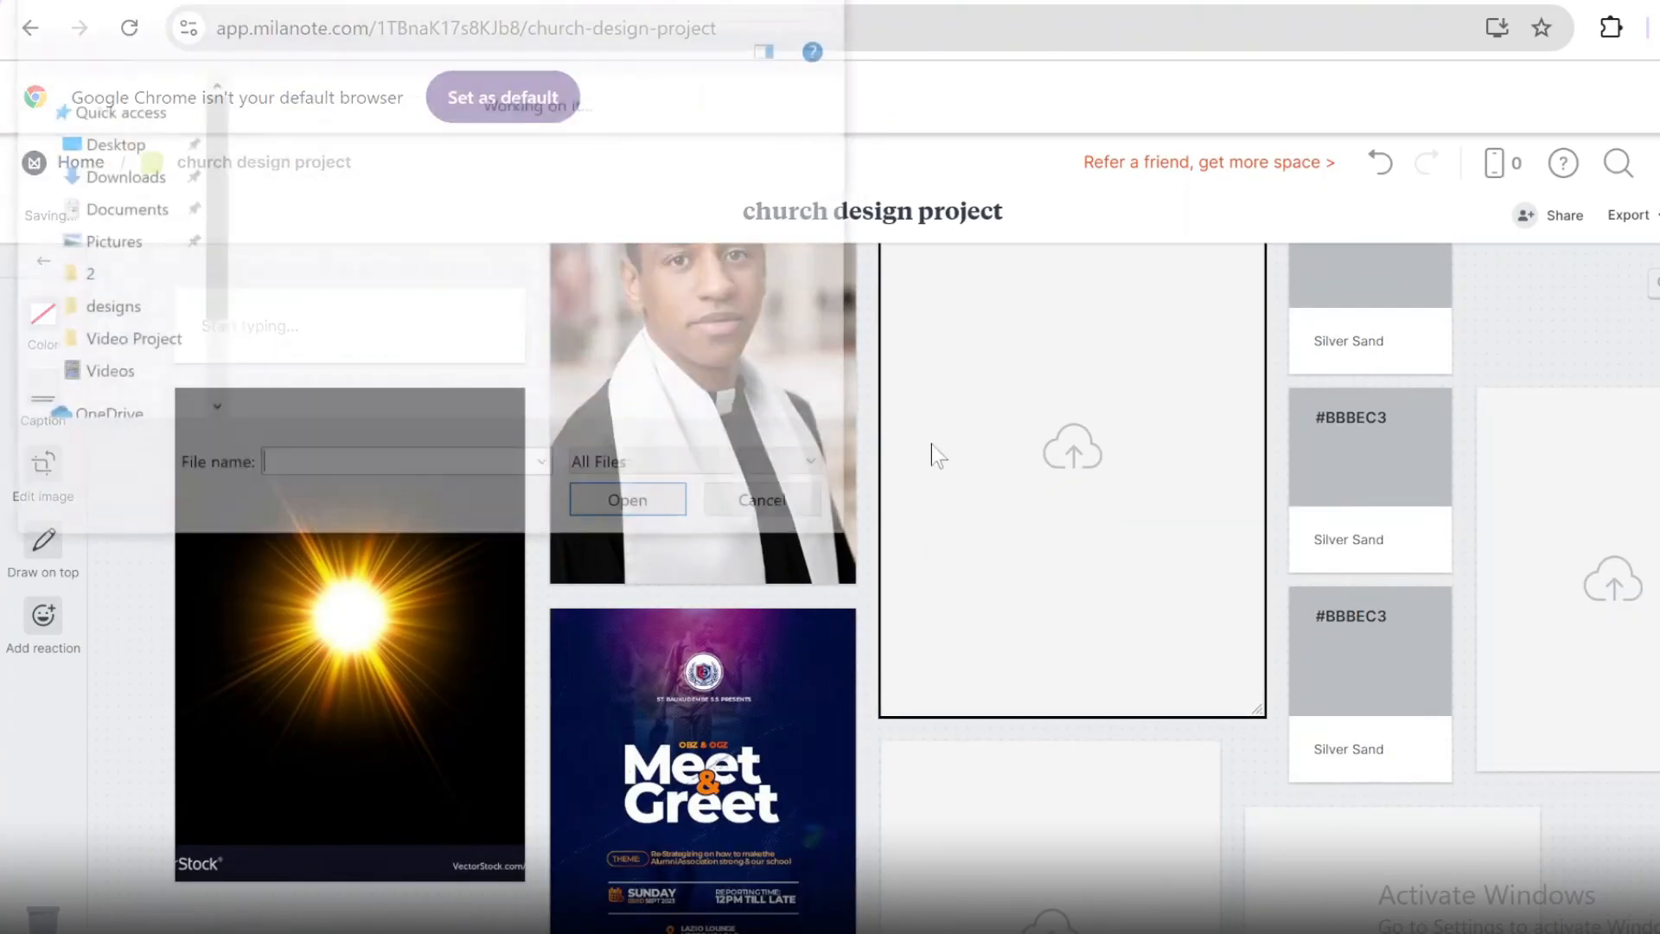
pyautogui.scroll(-3, 381, 327)
pyautogui.doubleClick(350, 151)
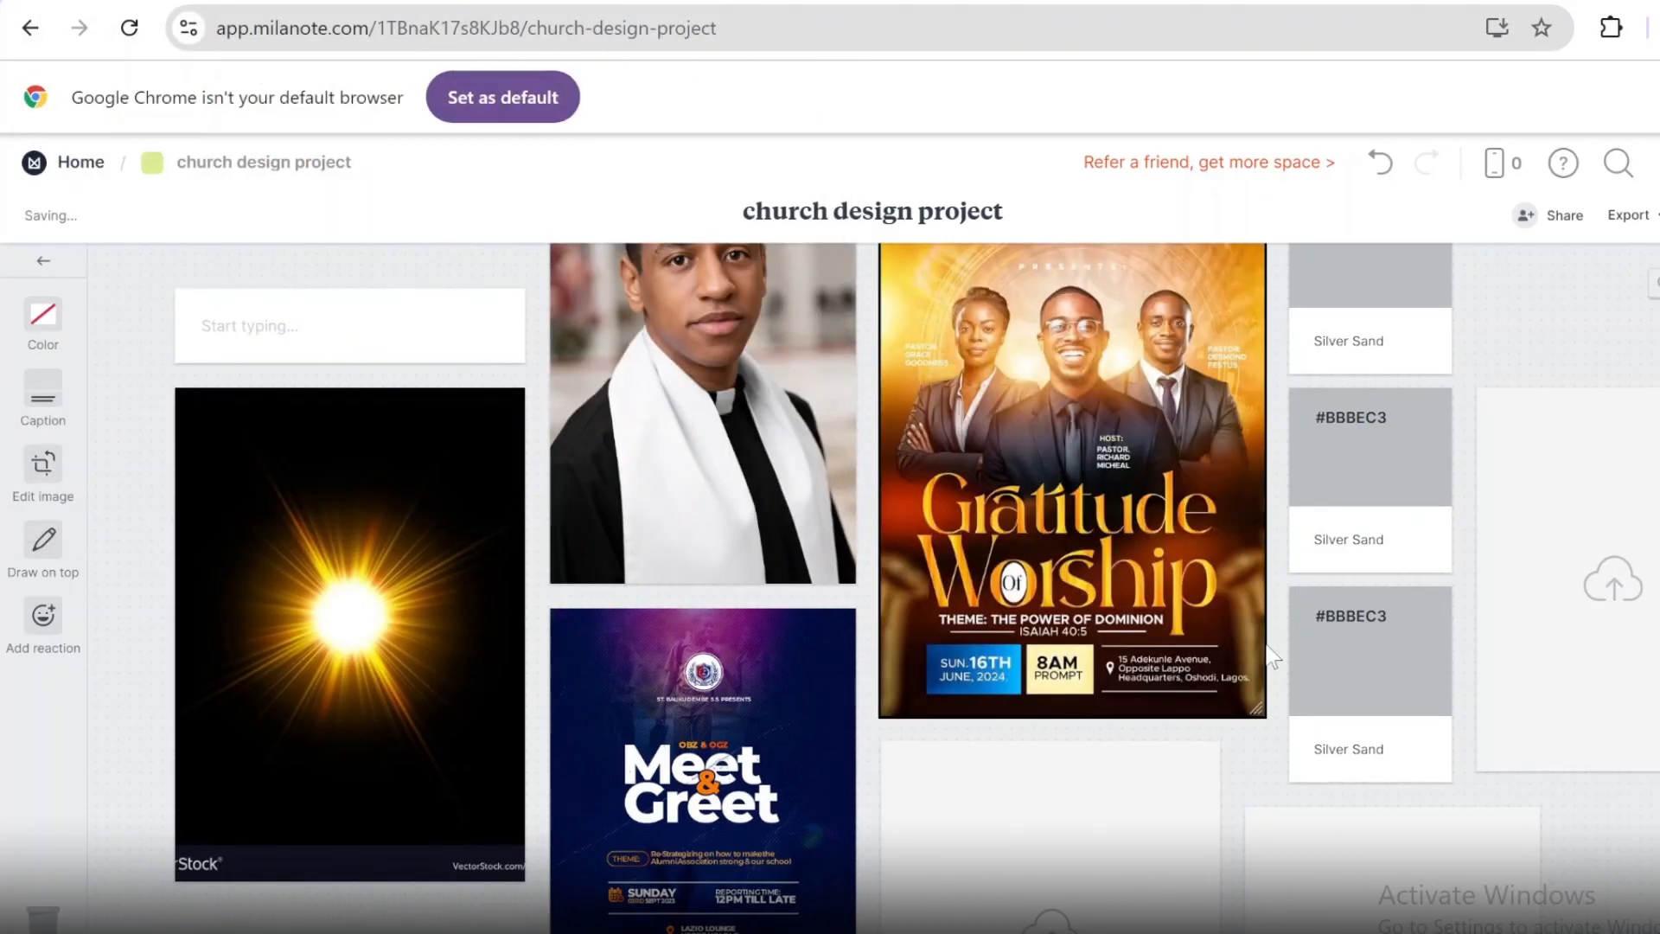
pyautogui.scroll(-5, 1004, 840)
pyautogui.click(1050, 583)
pyautogui.doubleClick(339, 243)
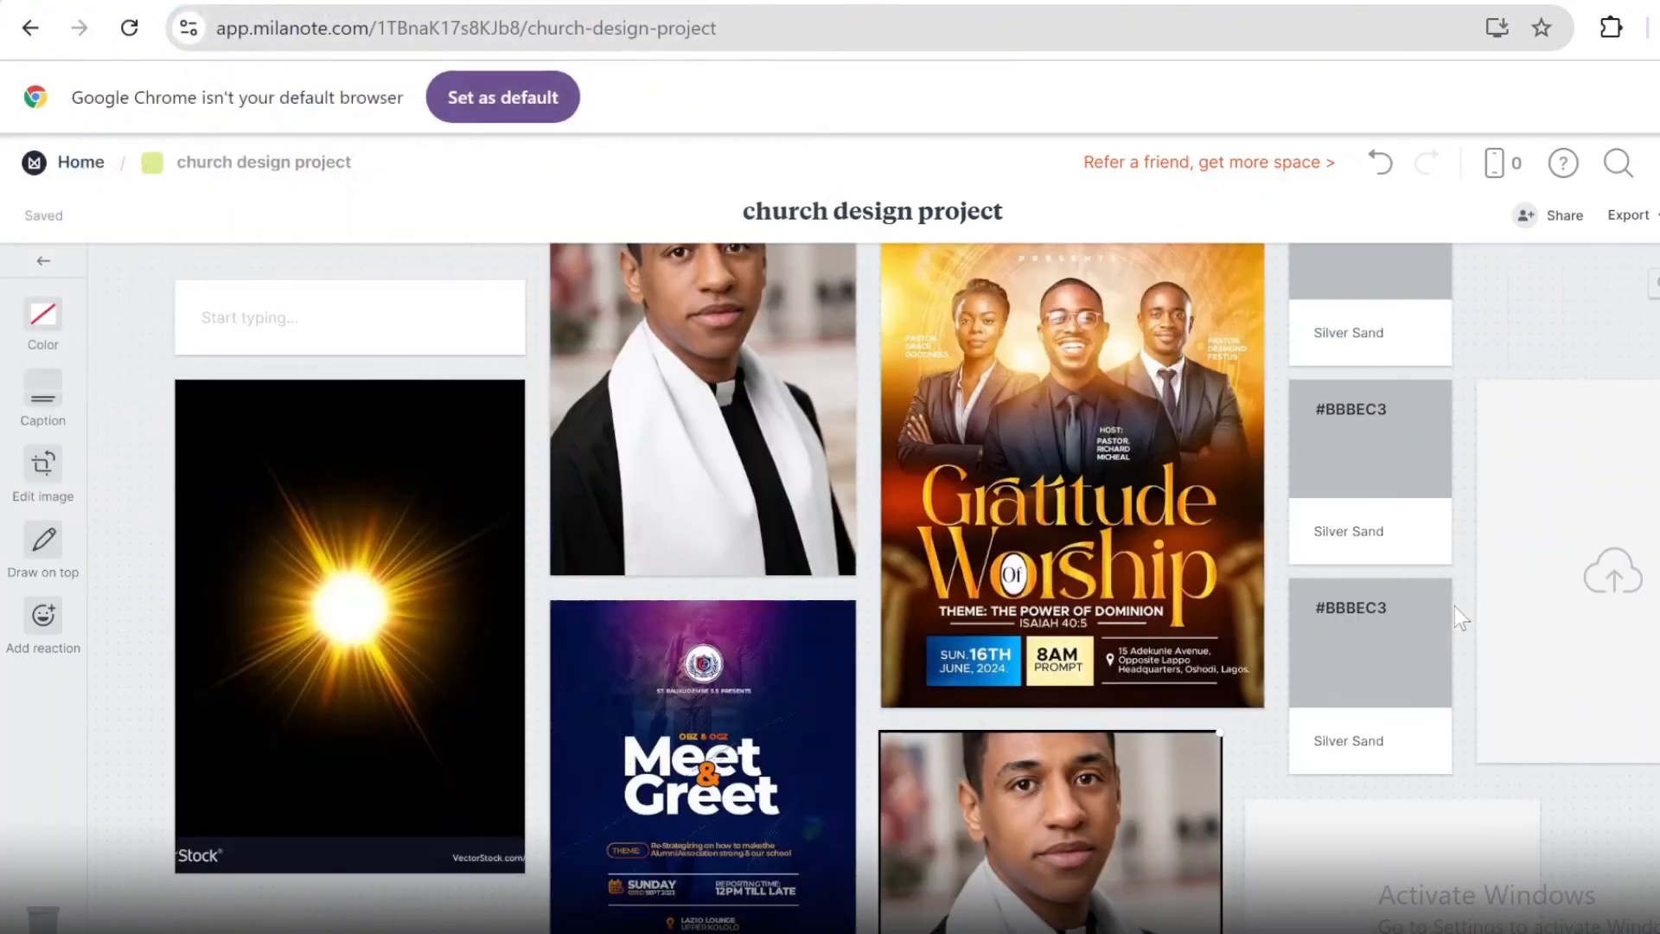
# - Open the hex code of the uppermost Silver Sand colour swatch for editing
pyautogui.scroll(2, 1454, 605)
pyautogui.scroll(-3, 1342, 339)
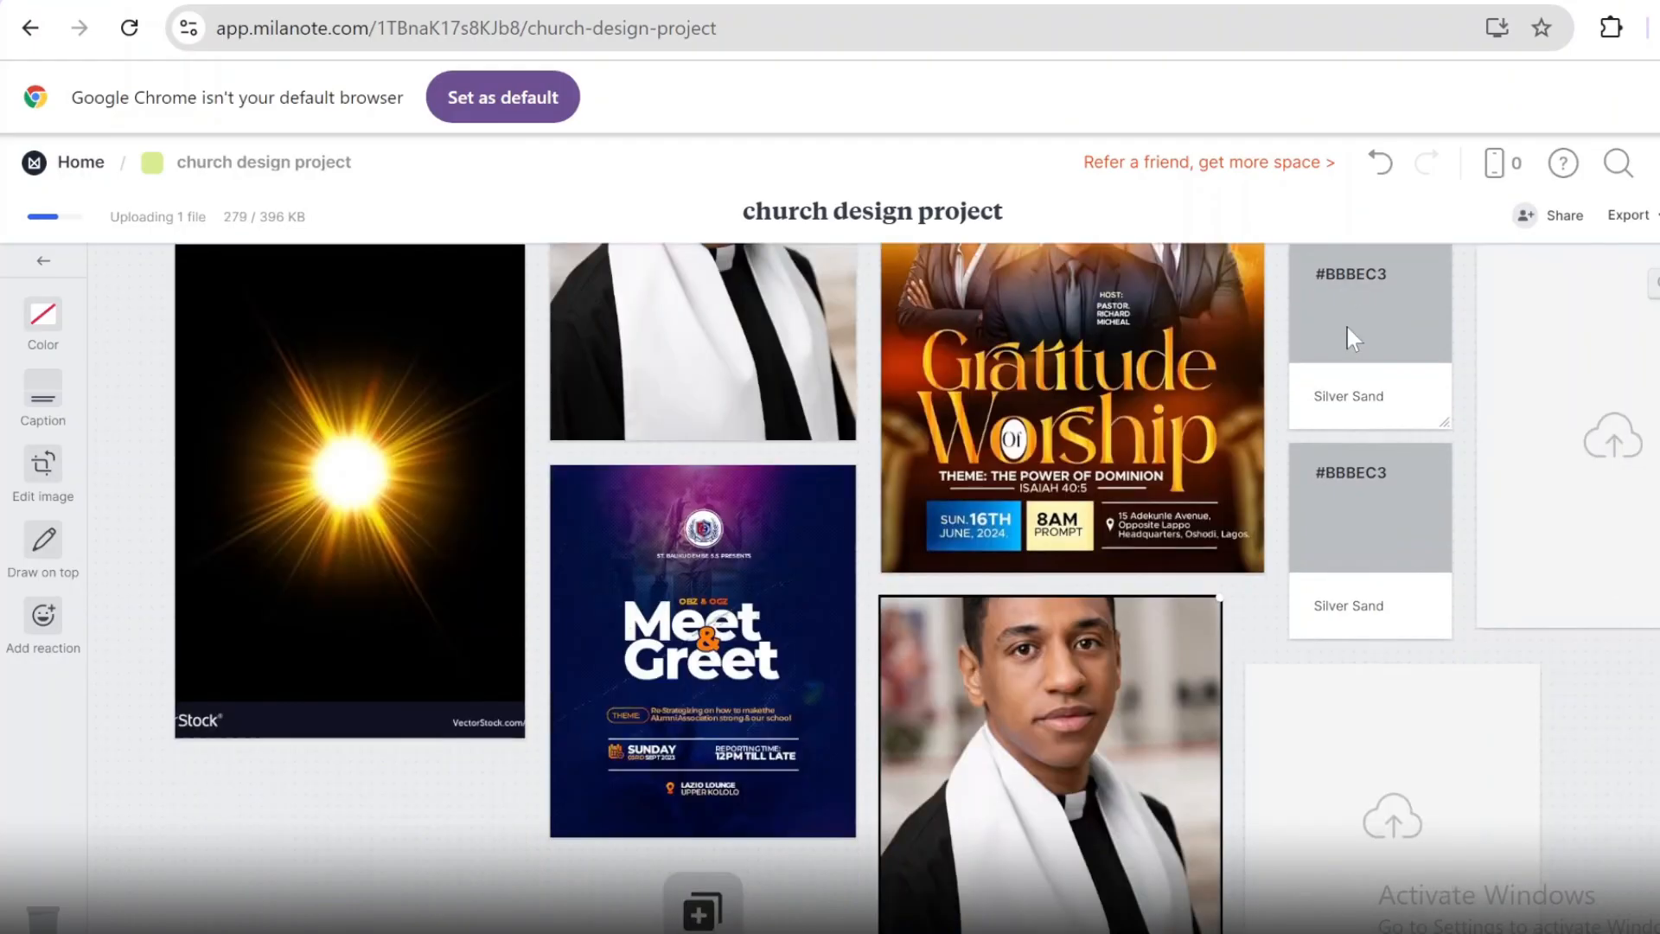
pyautogui.scroll(3, 1342, 294)
pyautogui.doubleClick(1367, 330)
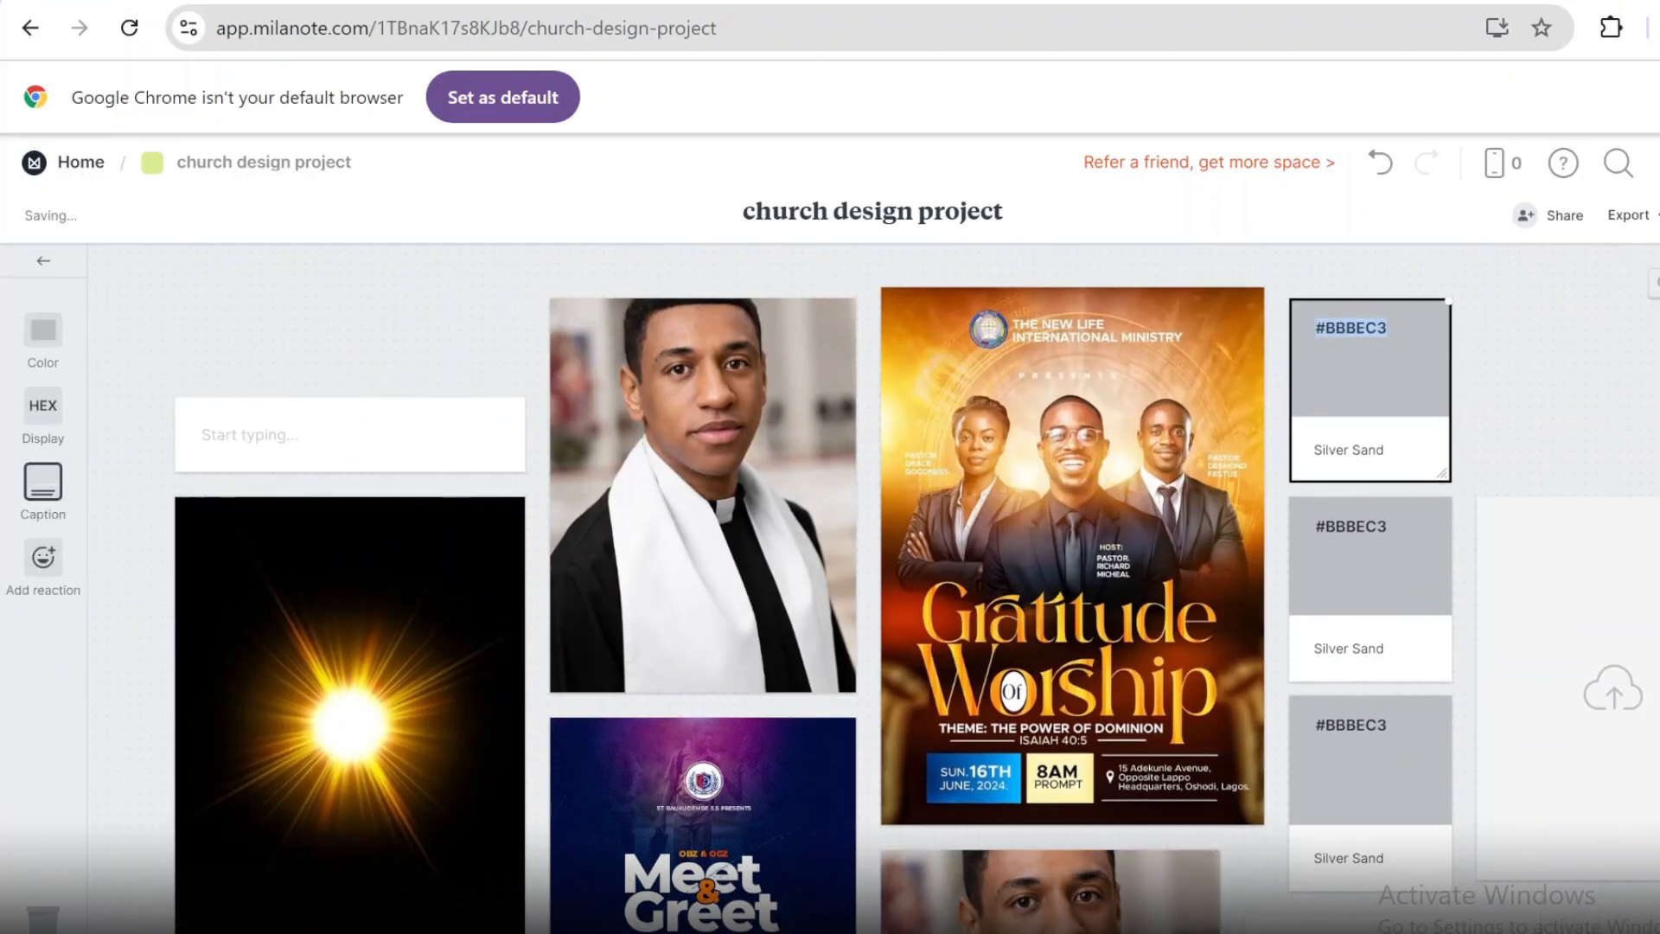
# - Search Google for the gold color code in a new browser tab and copy the hex code given for gold
pyautogui.click(808, 3)
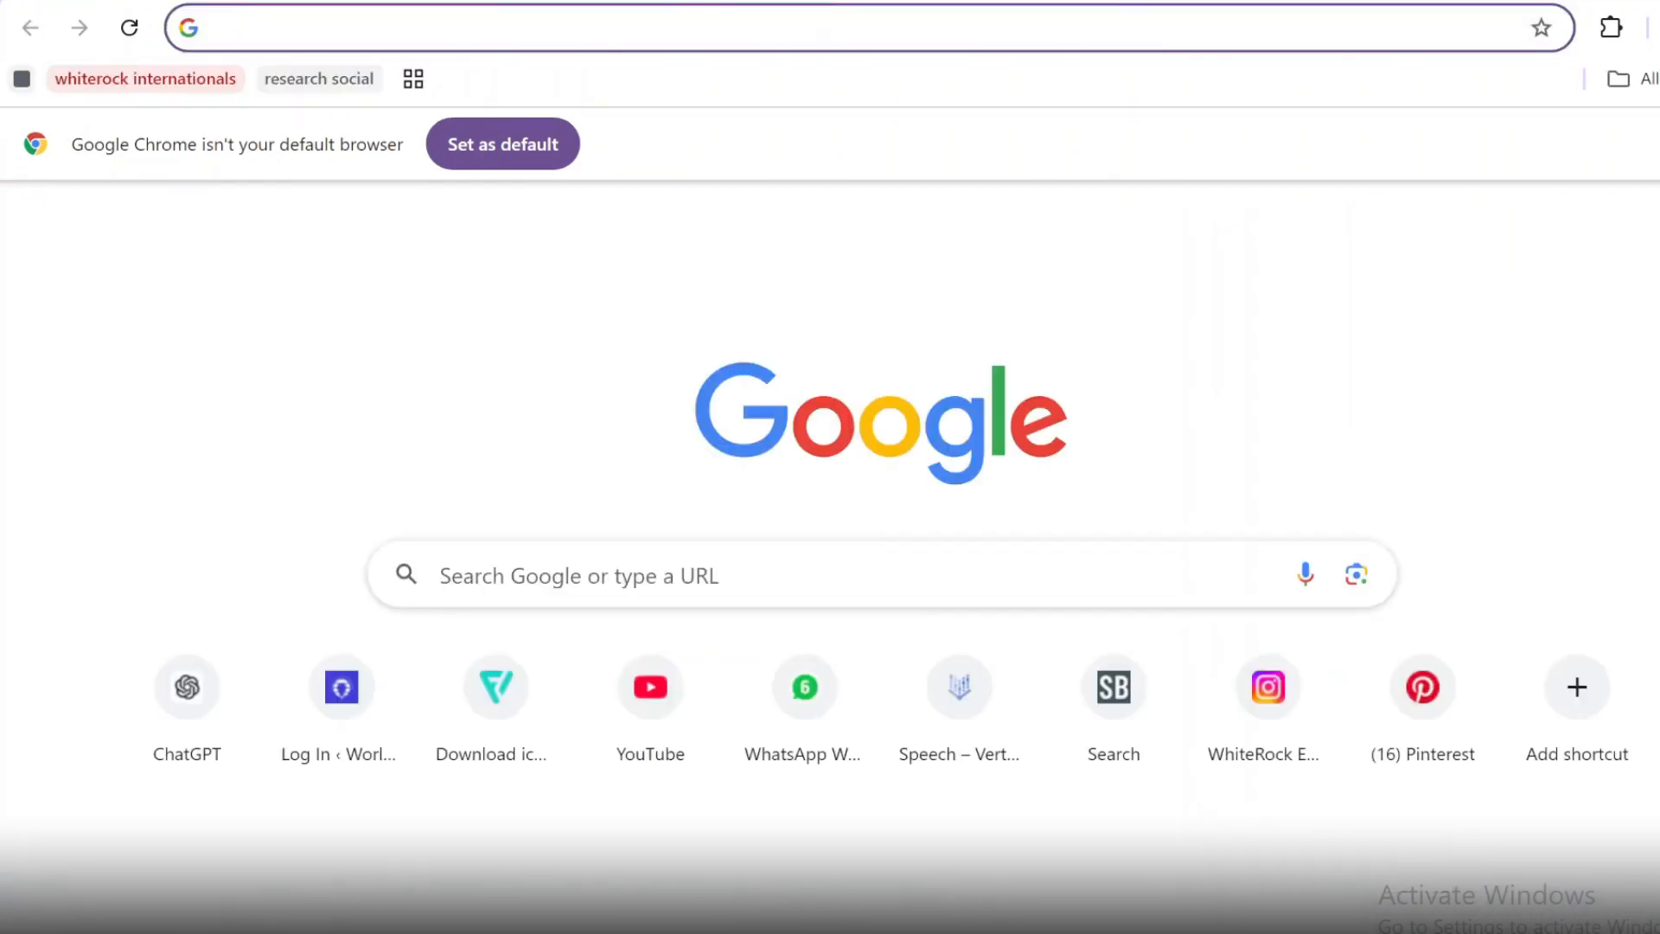
pyautogui.click(804, 24)
pyautogui.write('gold')
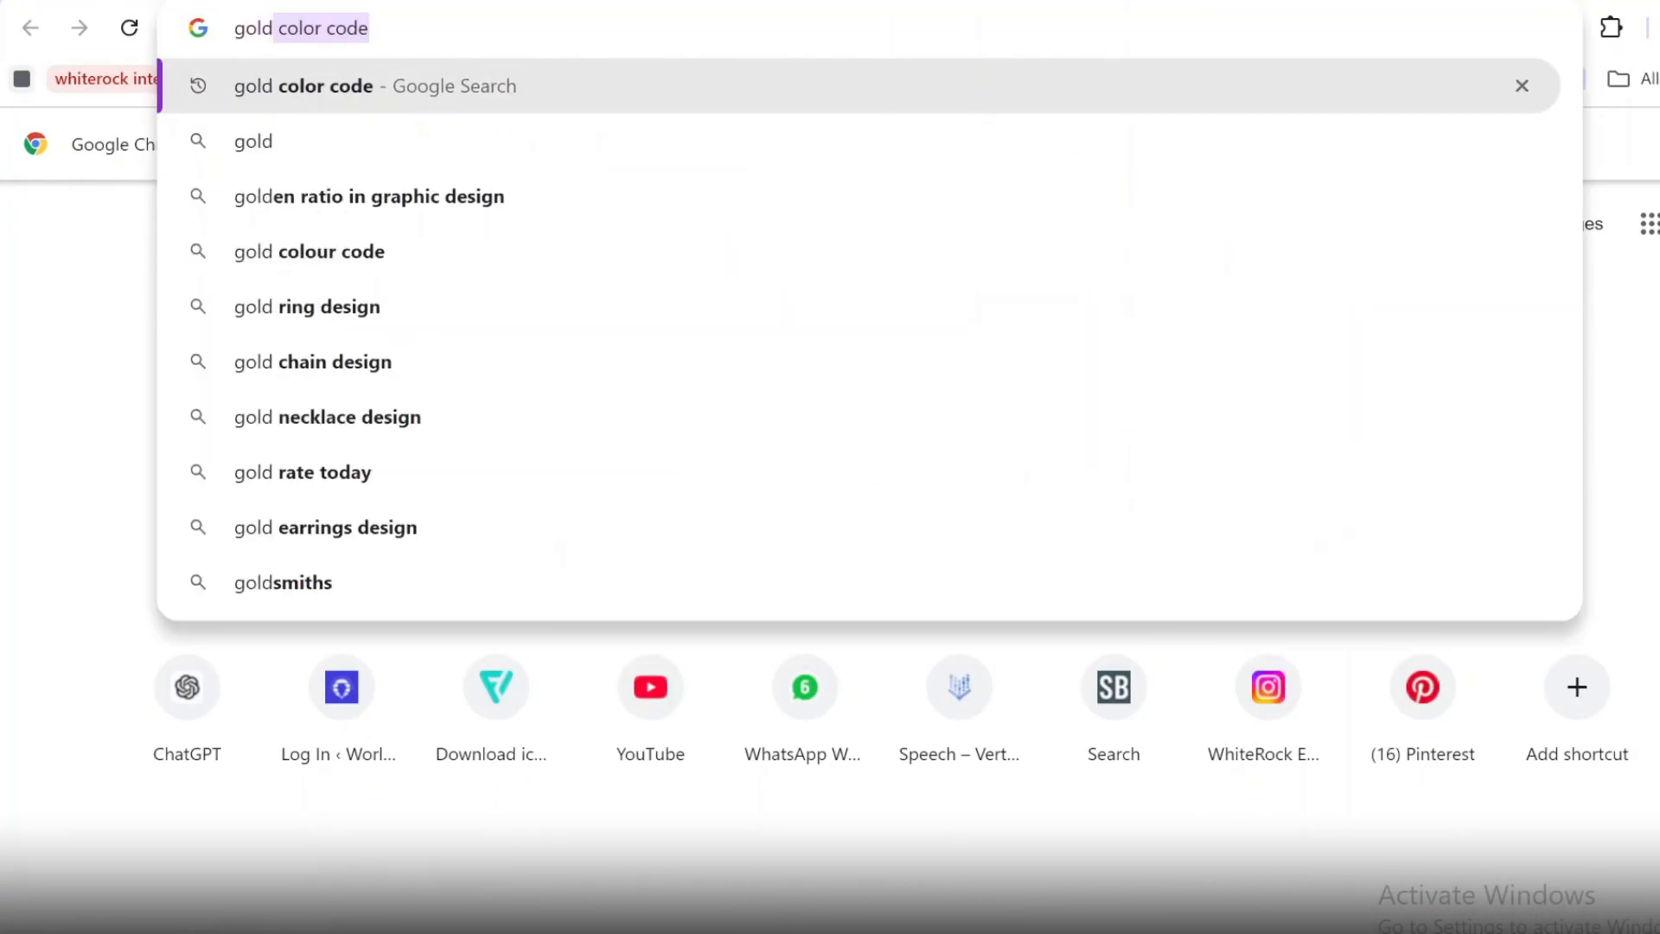
pyautogui.press('Return')
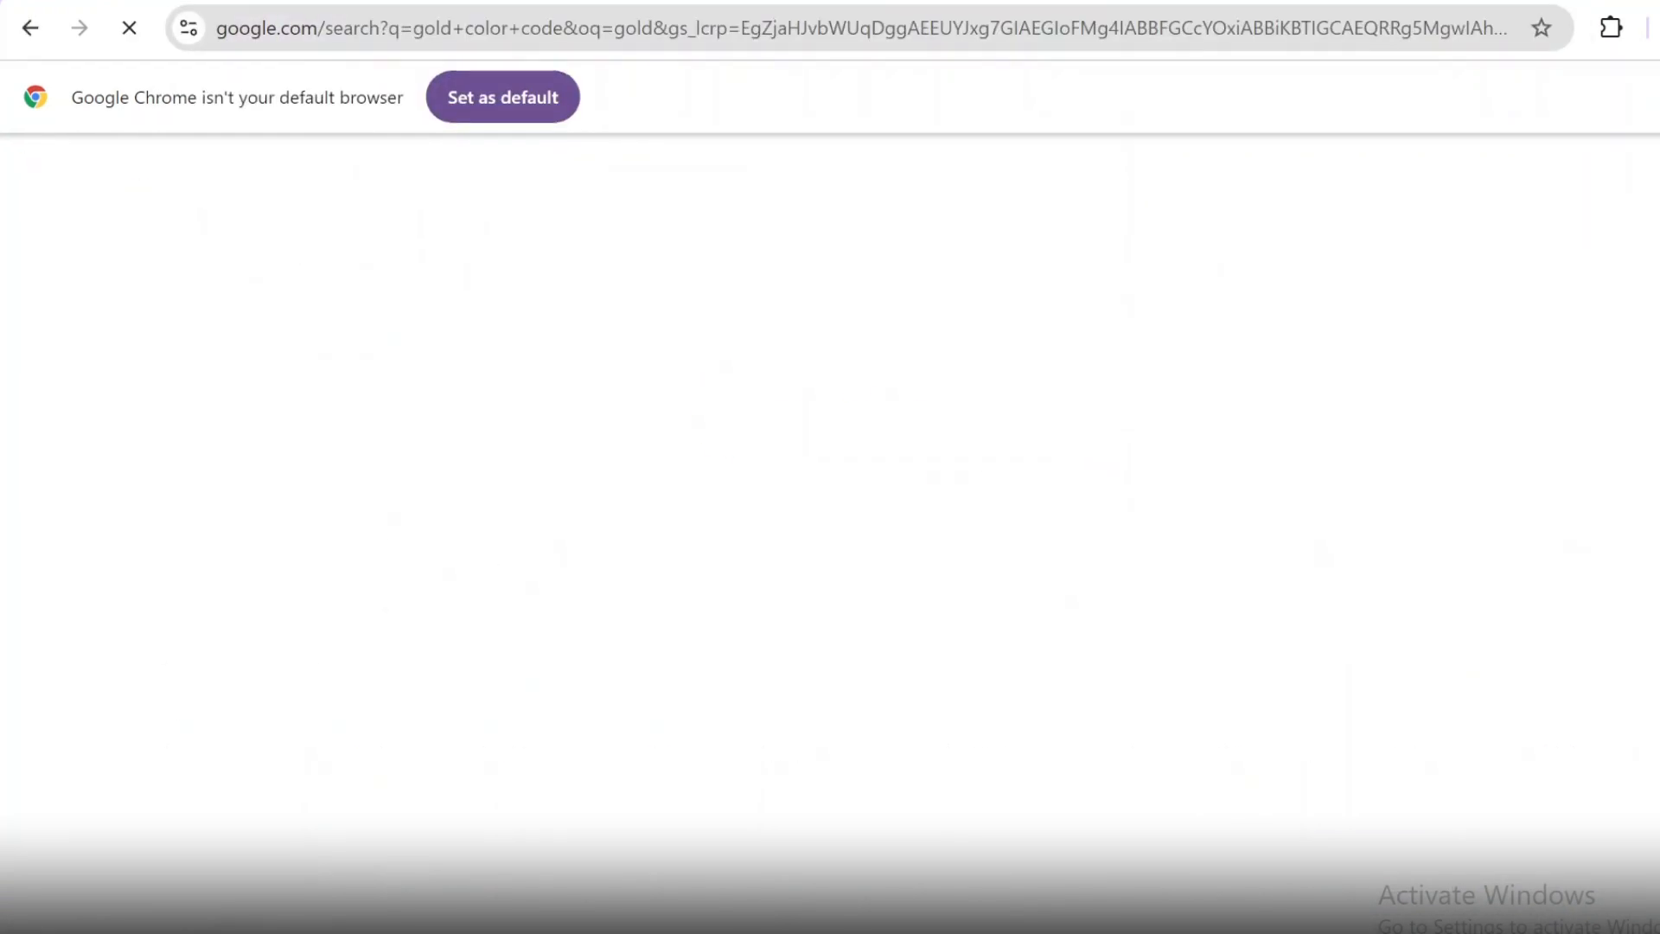
pyautogui.doubleClick(497, 367)
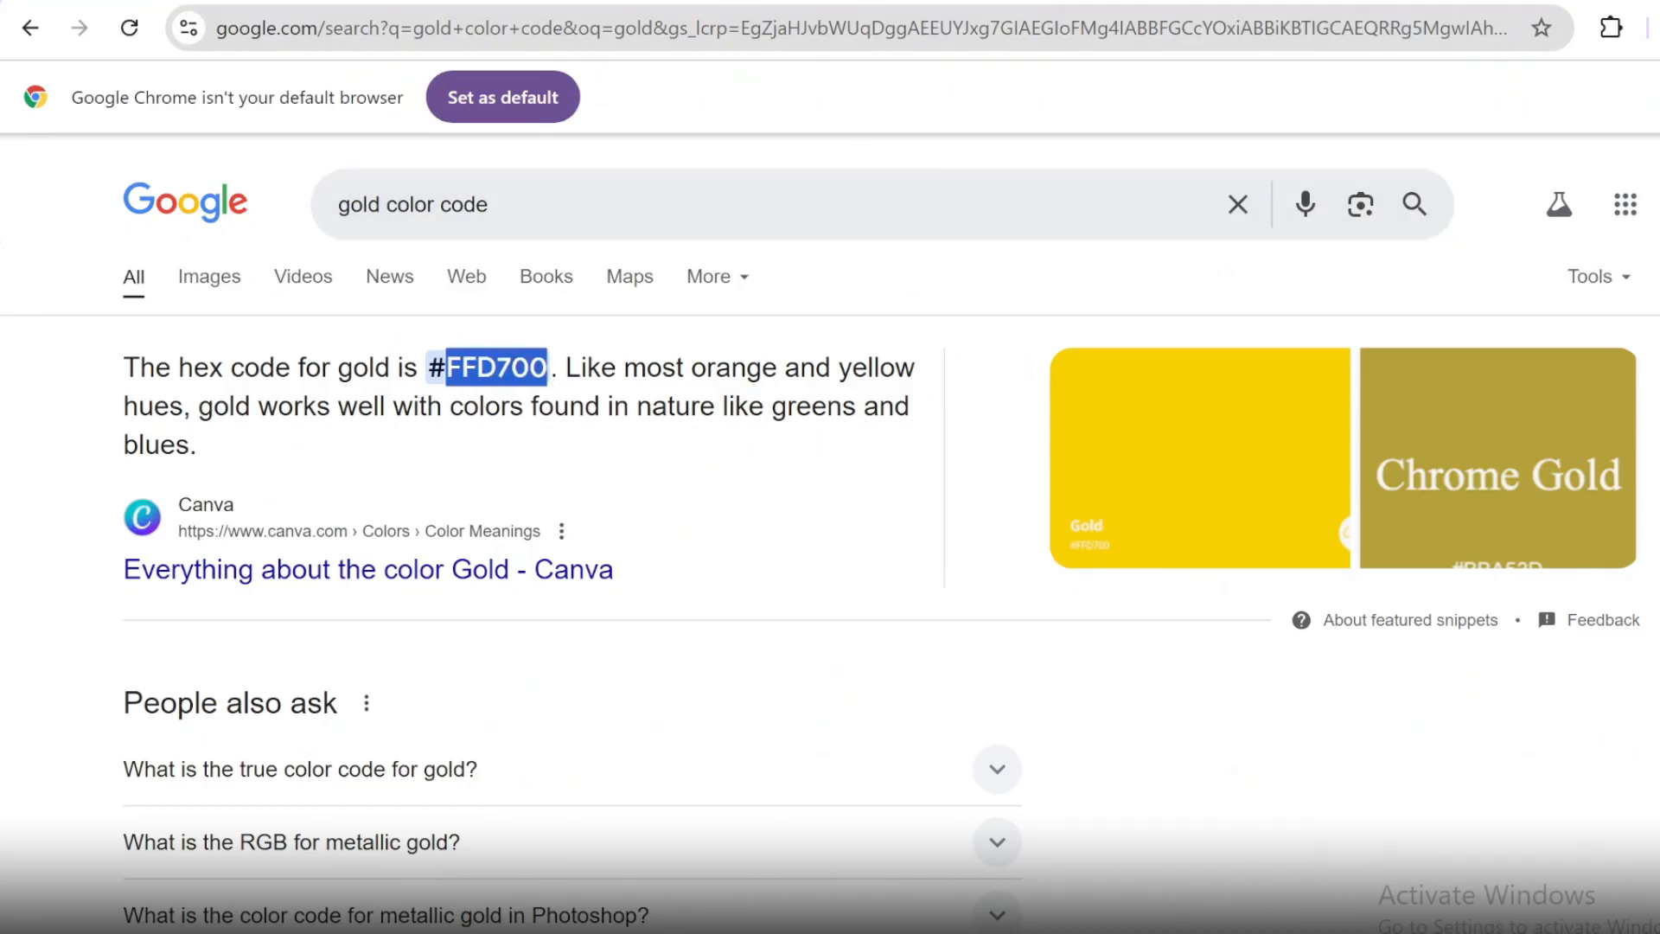
pyautogui.moveTo(430, 368); pyautogui.dragTo(548, 368)
pyautogui.rightClick(533, 380)
pyautogui.click(566, 404)
# - Return to the church design project board and set the uppermost colour swatch's hex code to #FFD700
pyautogui.click(295, 4)
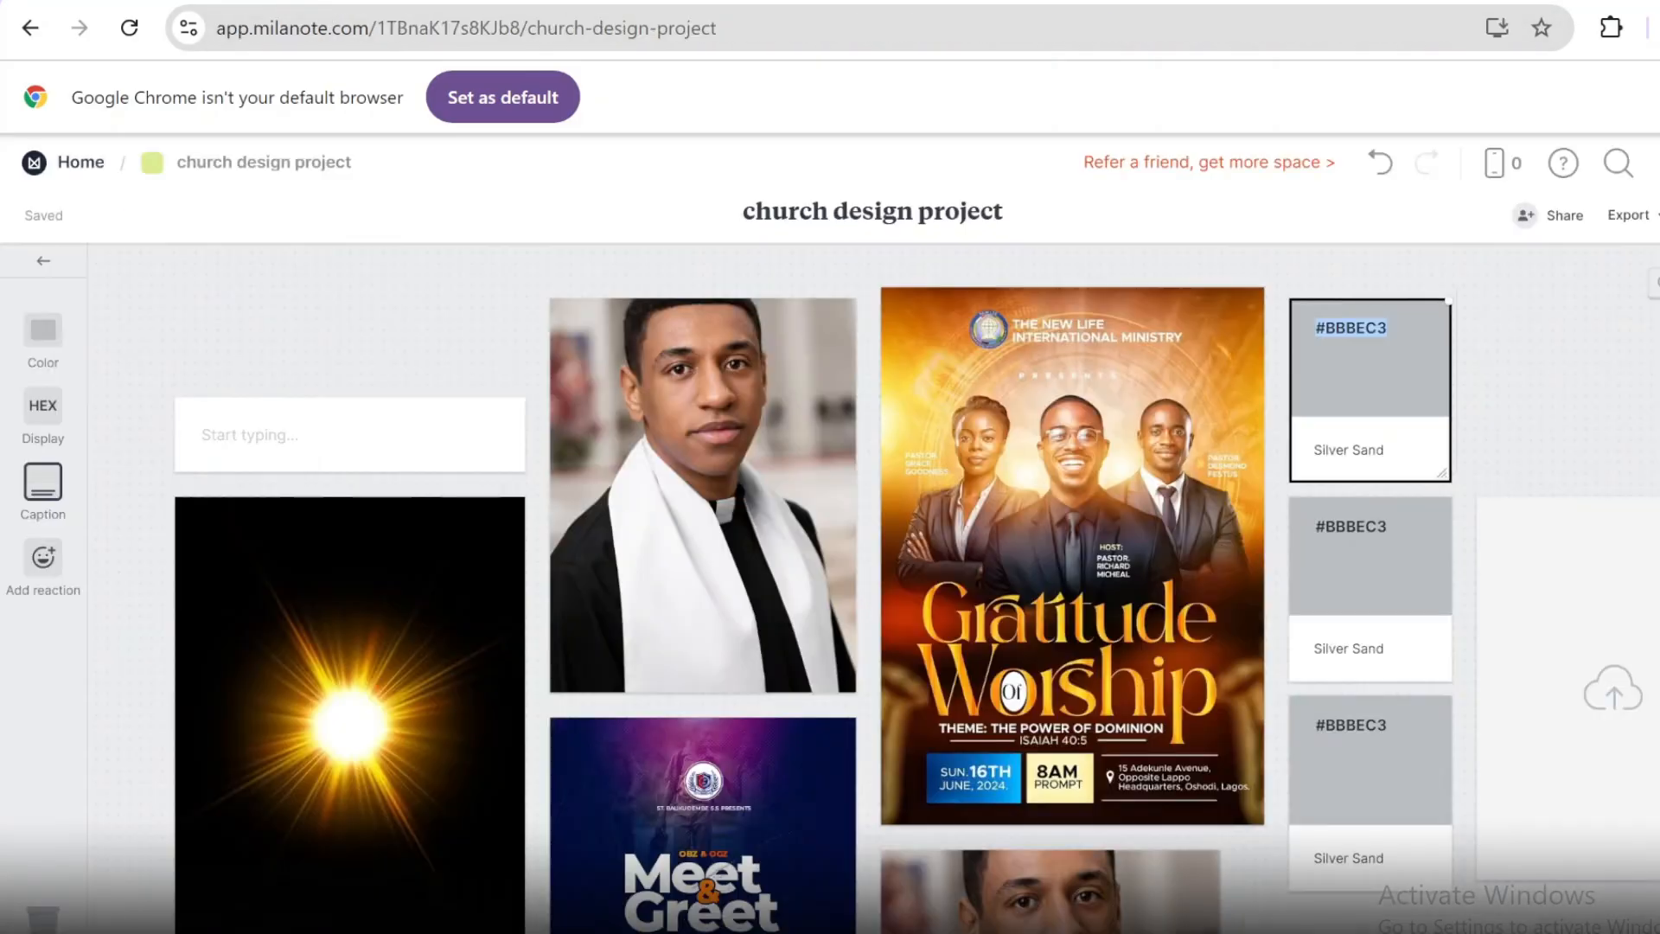
pyautogui.doubleClick(1351, 327)
pyautogui.hotkey('ctrl', 'v')
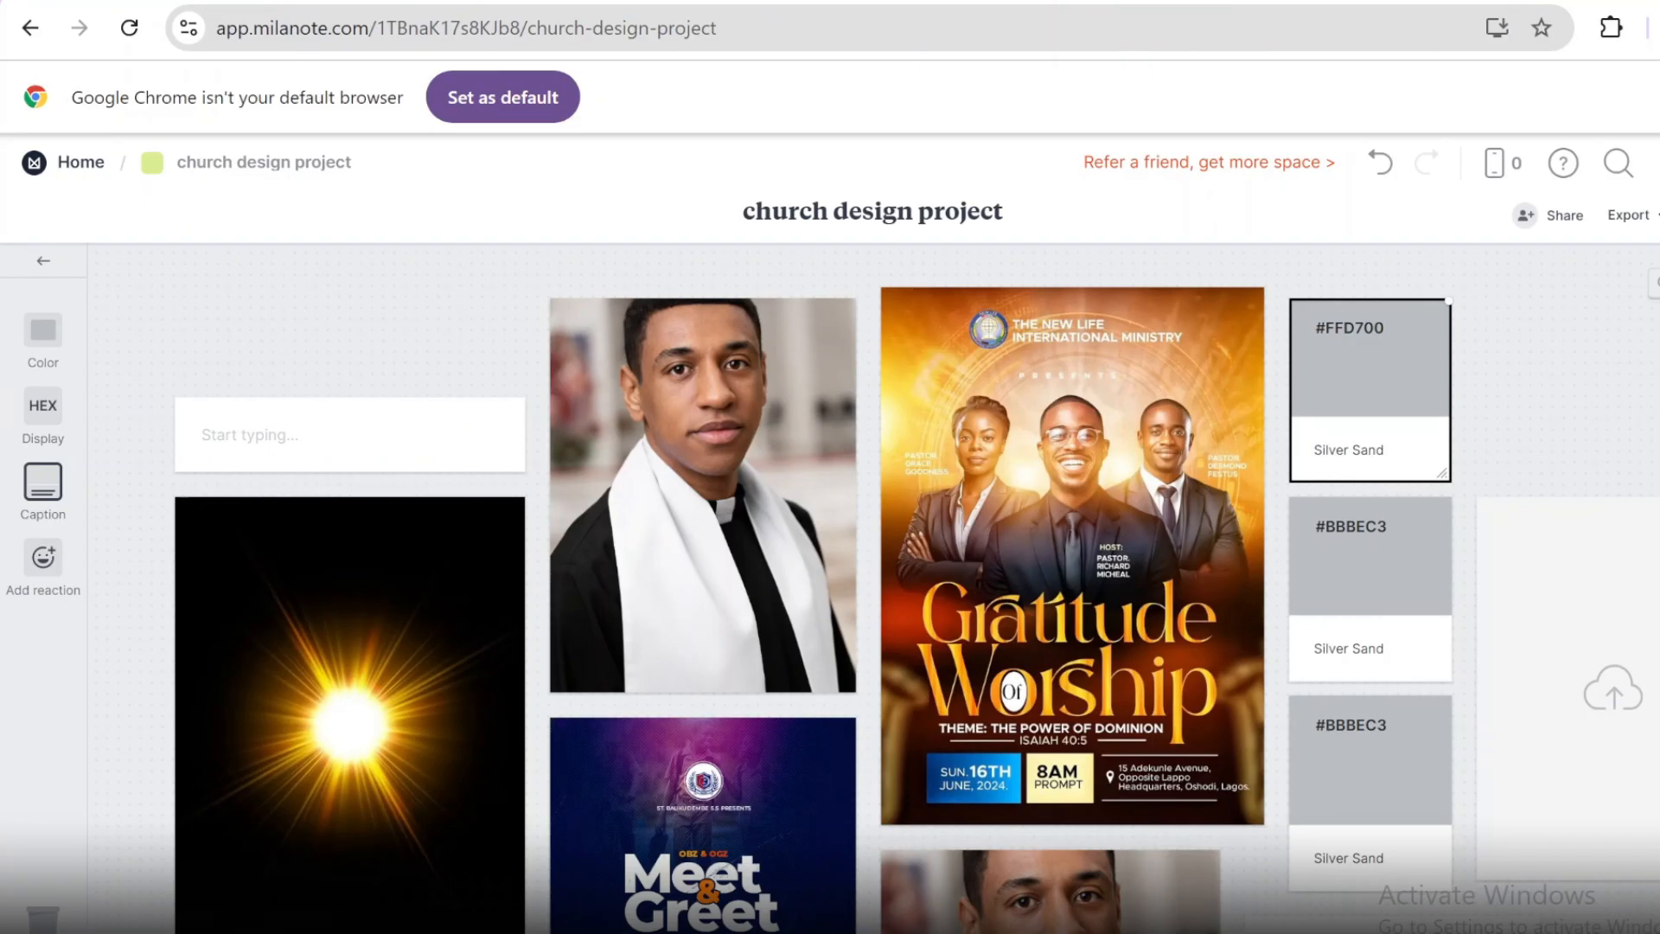
pyautogui.press('Return')
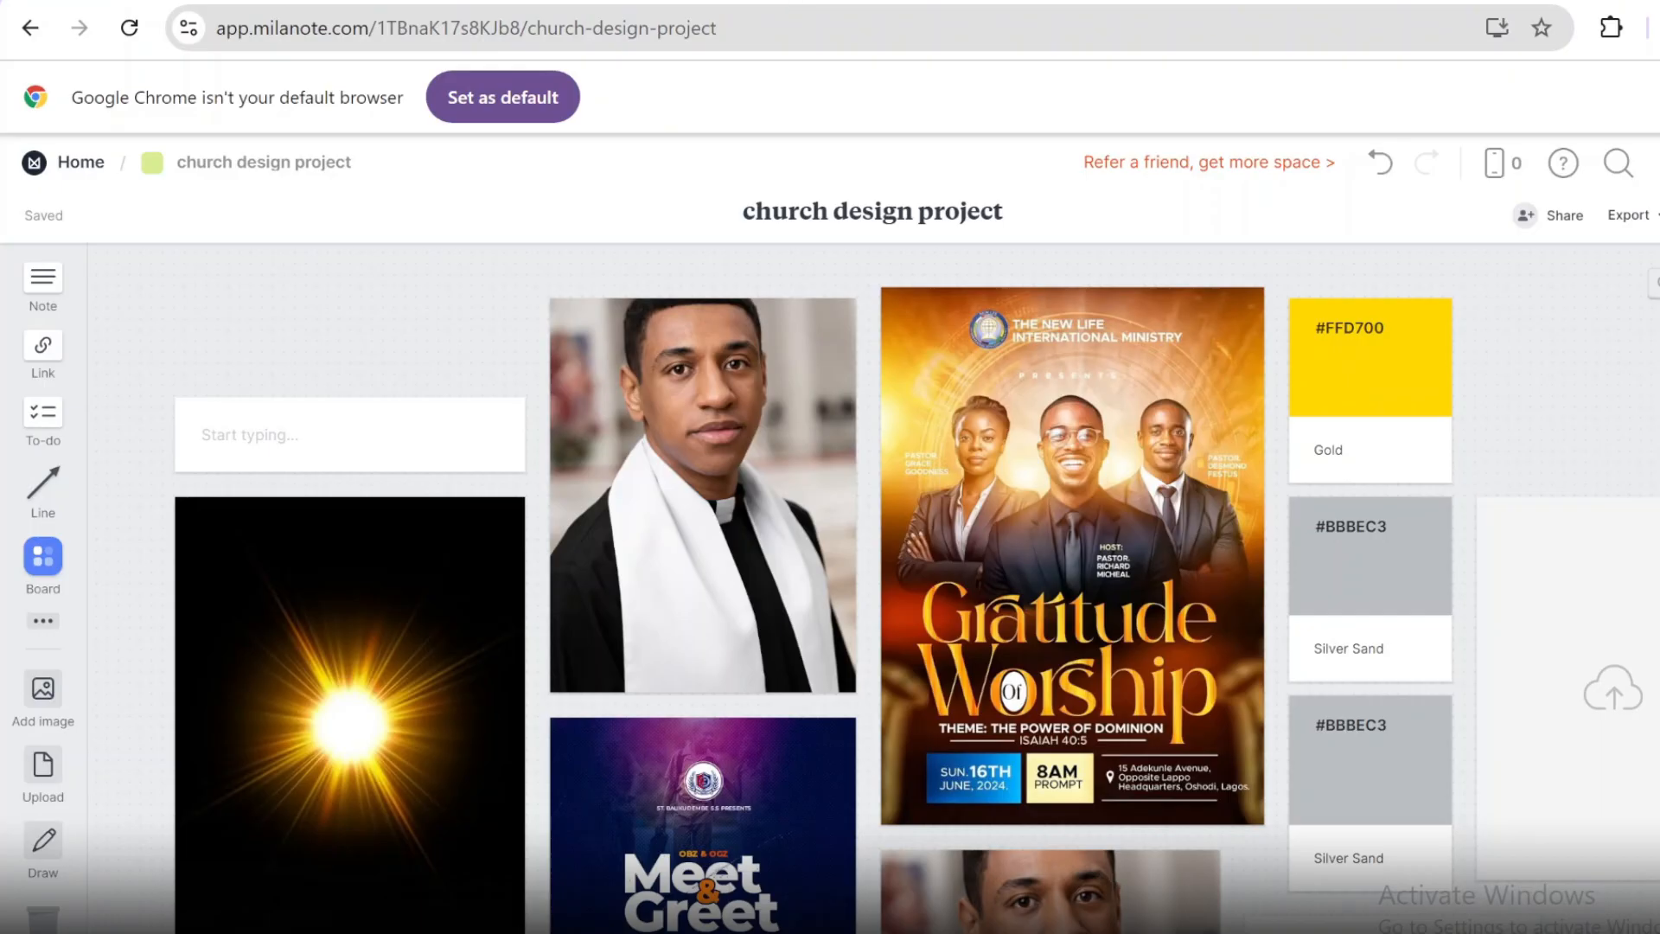
# - Go back to the Google search, look up the blue color code and copy the hex code for blue
pyautogui.click(790, 2)
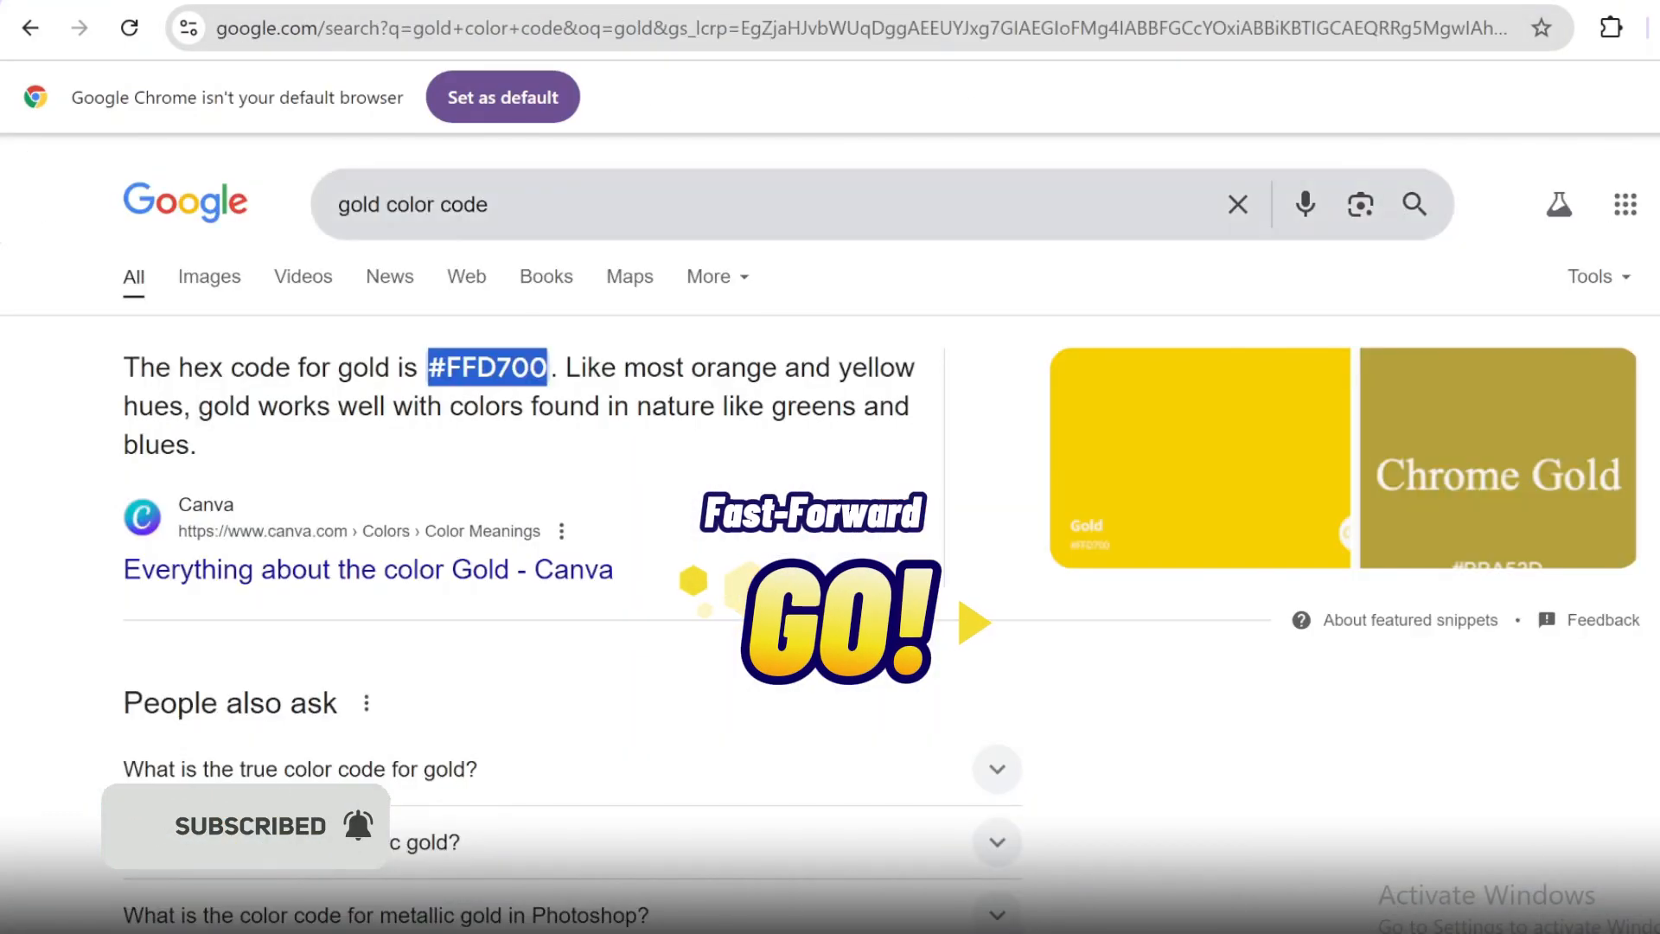
pyautogui.moveTo(382, 206); pyautogui.dragTo(315, 221)
pyautogui.write('blue')
pyautogui.press('Return')
pyautogui.moveTo(437, 430); pyautogui.dragTo(548, 431)
pyautogui.rightClick(536, 439)
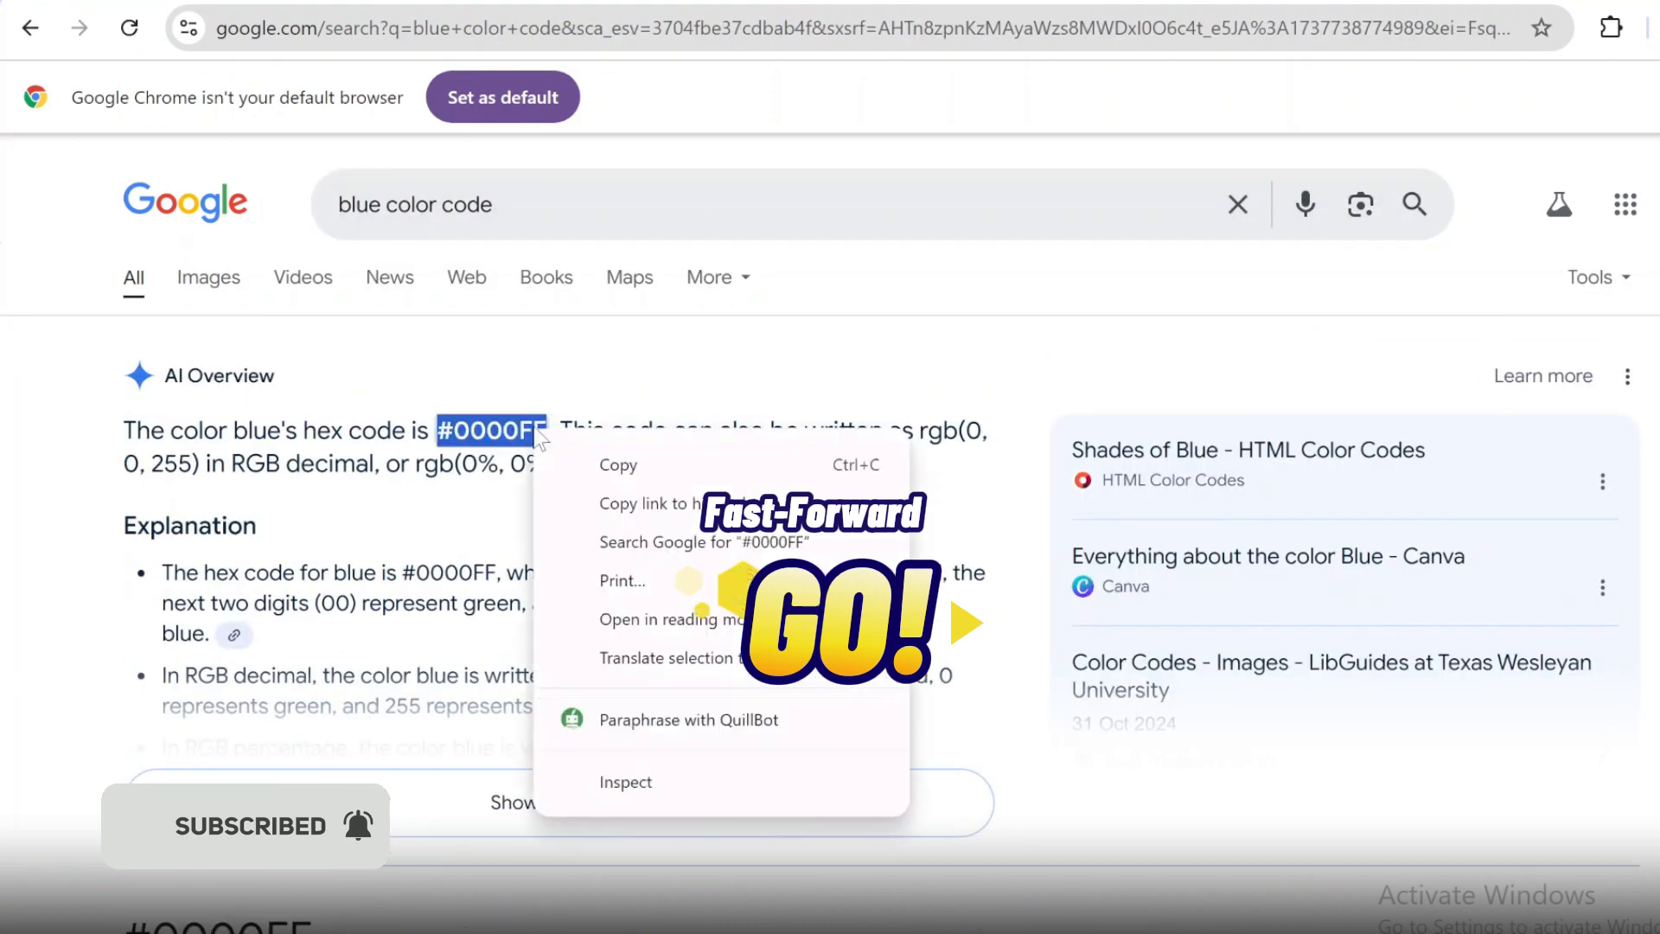
pyautogui.click(619, 465)
# - Set the middle colour swatch on the moodboard to hex code #0000FF
pyautogui.click(519, 2)
pyautogui.doubleClick(1354, 393)
pyautogui.hotkey('ctrl', 'v')
pyautogui.press('Return')
pyautogui.scroll(1, 1328, 616)
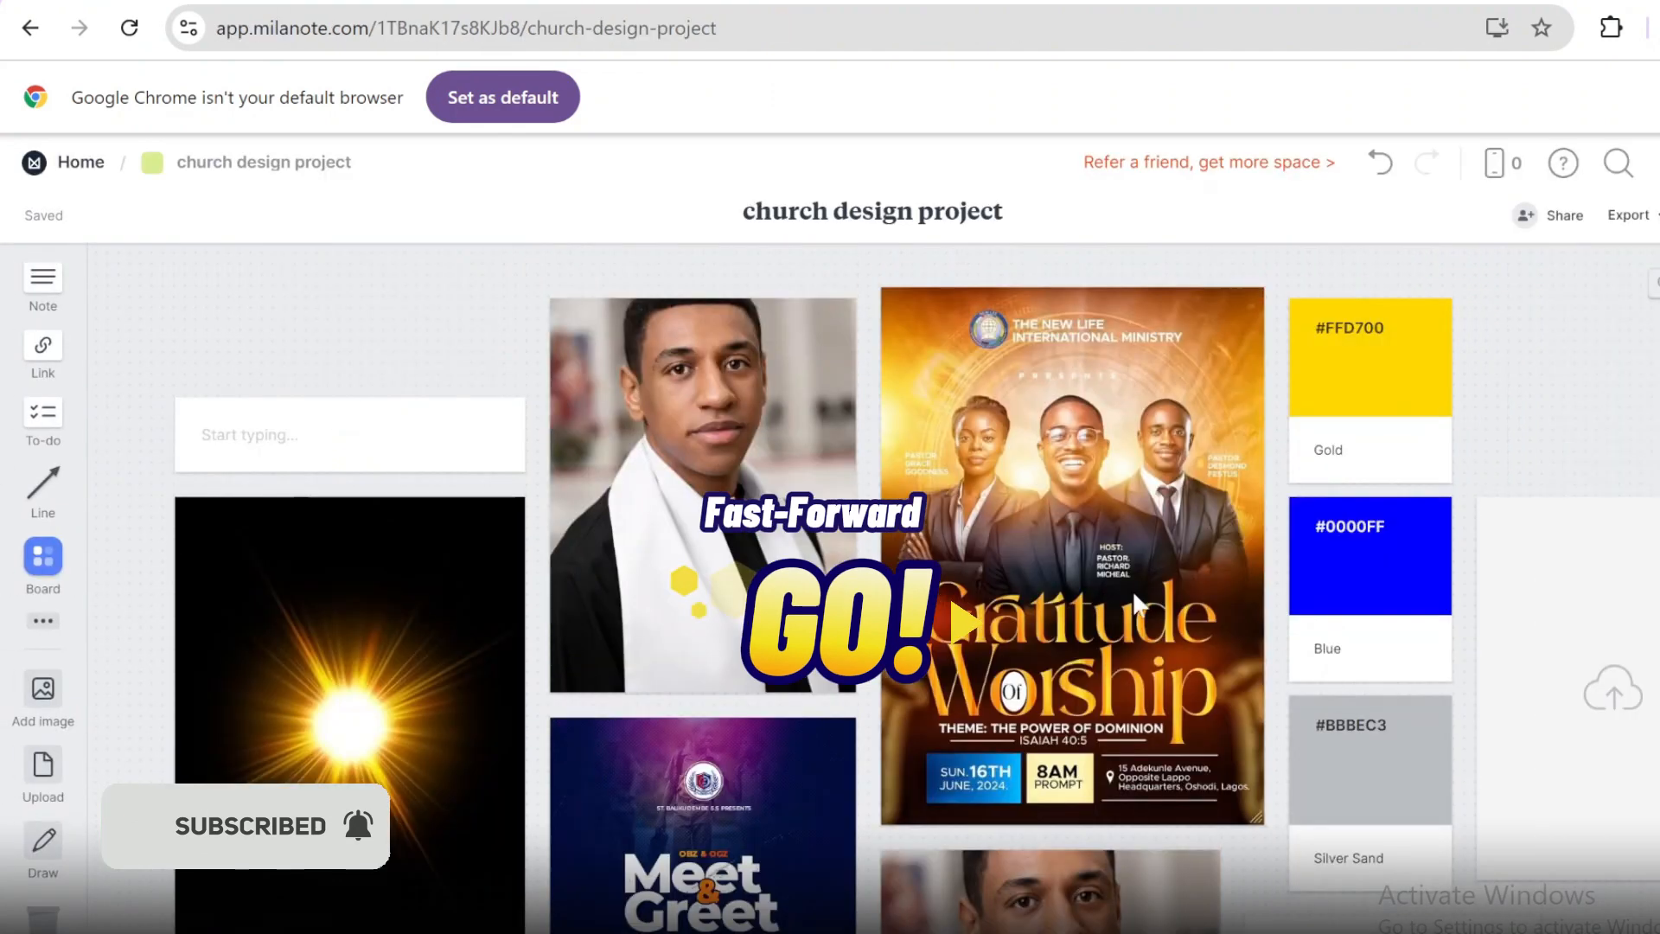
# - Search Google for the pink color code and copy the hex code given for pink
pyautogui.scroll(-2, 1328, 617)
pyautogui.click(1349, 510)
pyautogui.click(294, 2)
pyautogui.moveTo(380, 206); pyautogui.dragTo(327, 216)
pyautogui.write('pink color code')
pyautogui.press('Return')
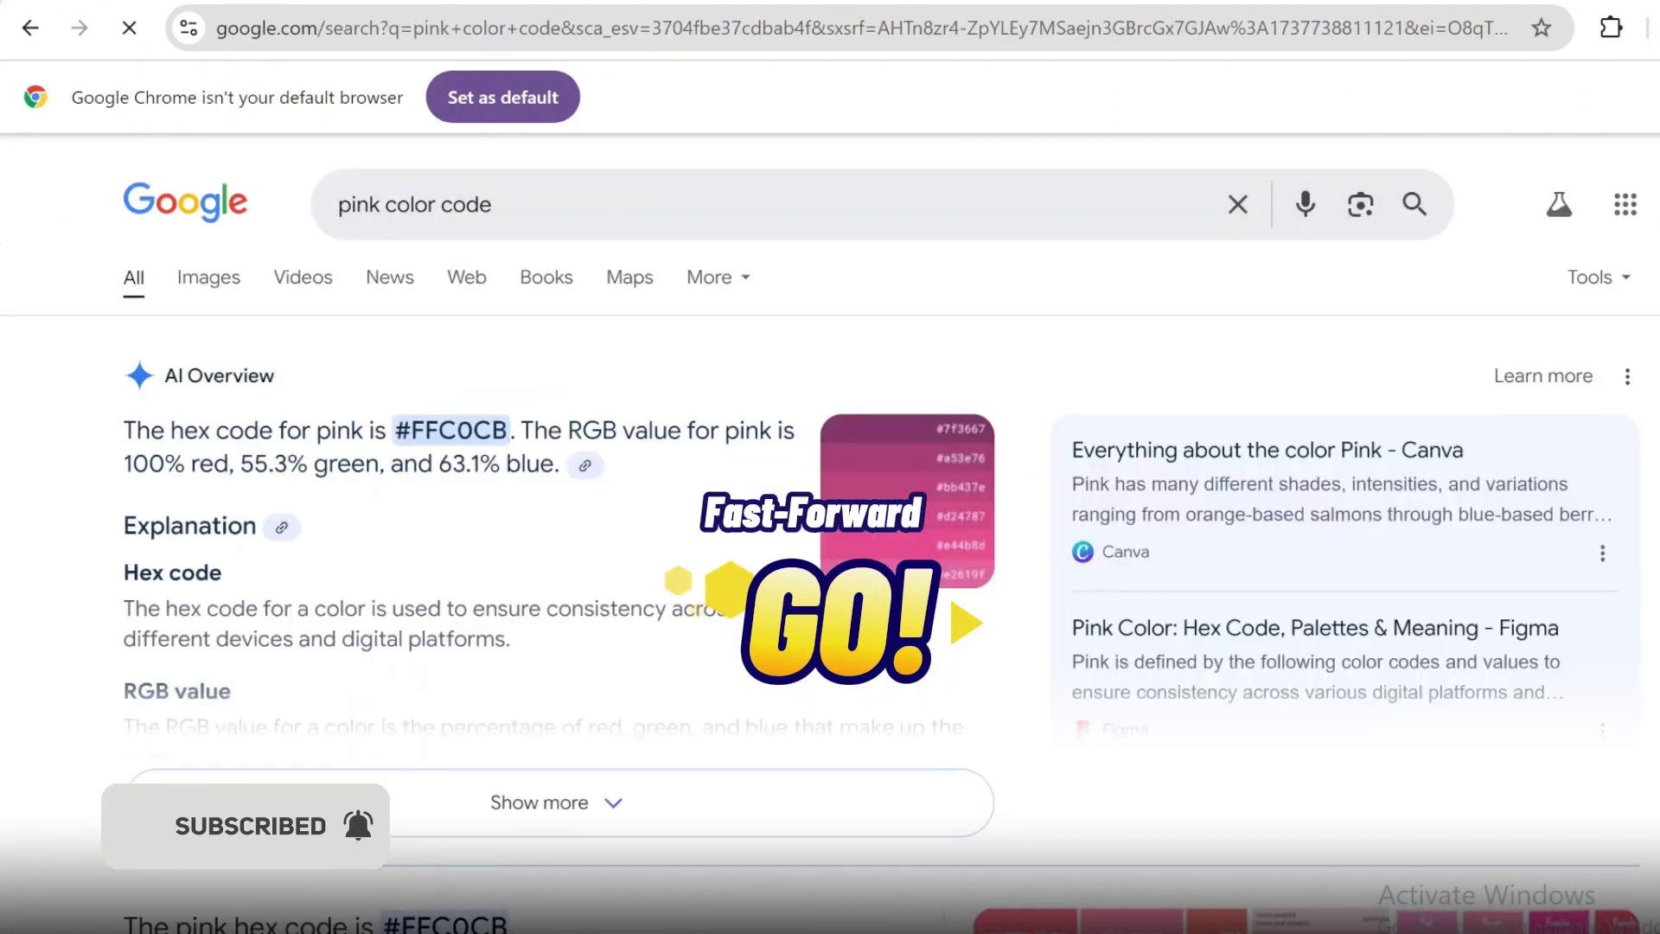
pyautogui.moveTo(395, 431); pyautogui.dragTo(527, 432)
# - Replace the hex code of the lowest Silver Sand swatch on the moodboard with #FFC0CB
pyautogui.click(519, 3)
pyautogui.doubleClick(1320, 485)
pyautogui.hotkey('ctrl', 'v')
pyautogui.press('Return')
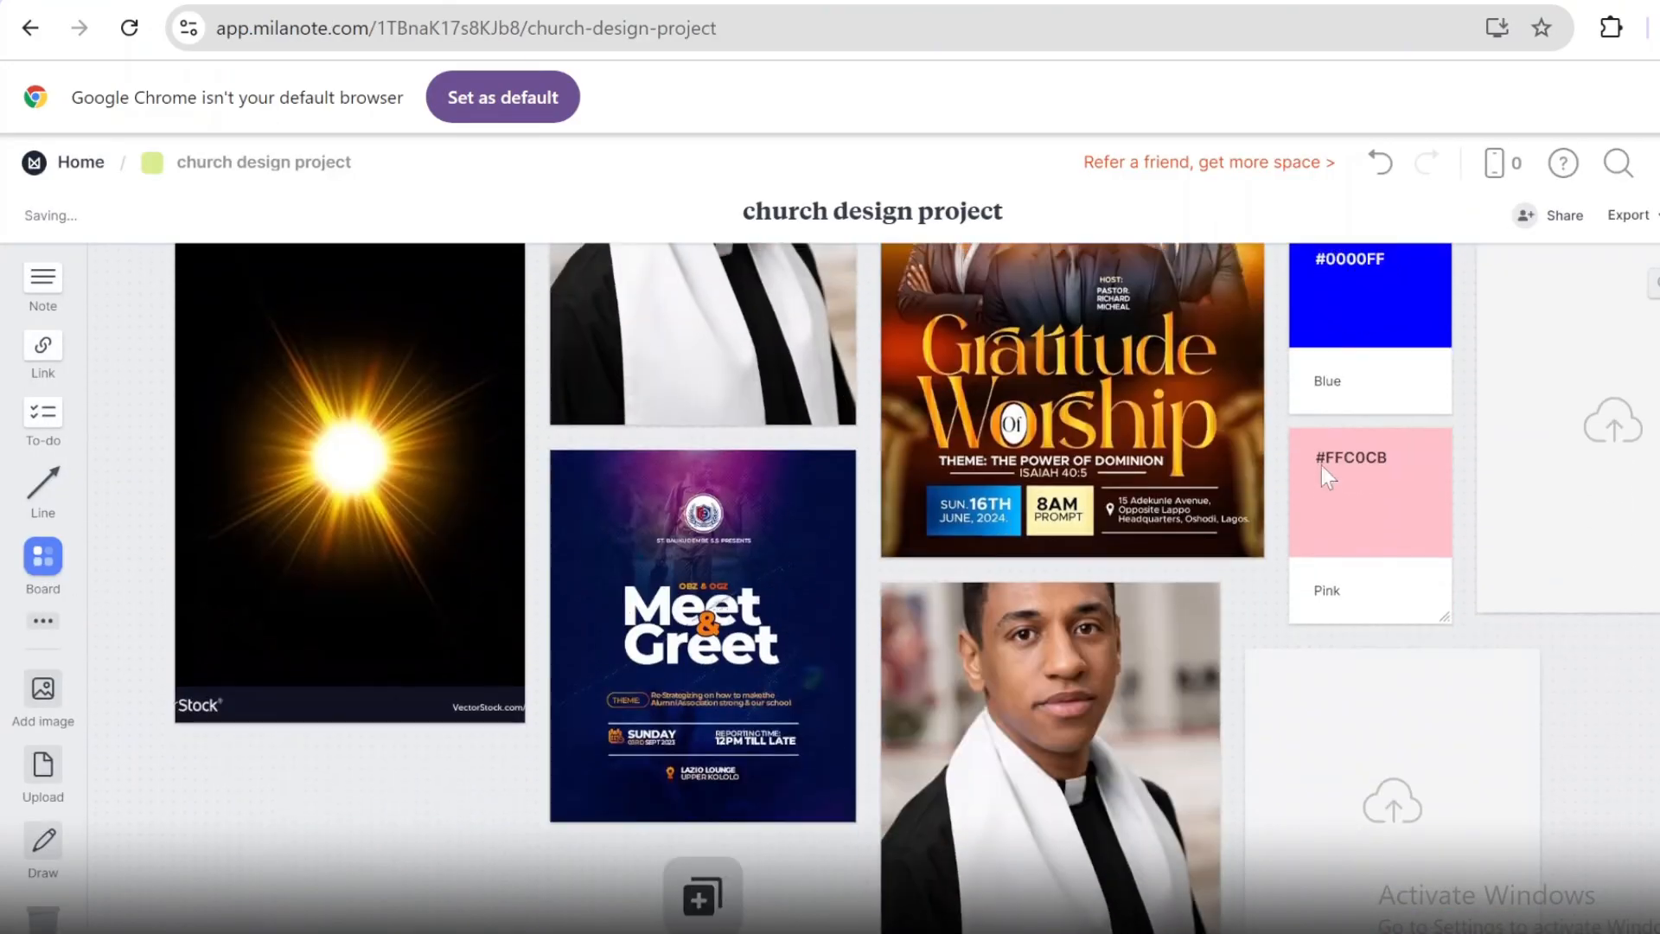
# - Add a heading reading "Montserrat" below the sunlight image, accepting the suggested capitalization
pyautogui.scroll(-2, 1322, 465)
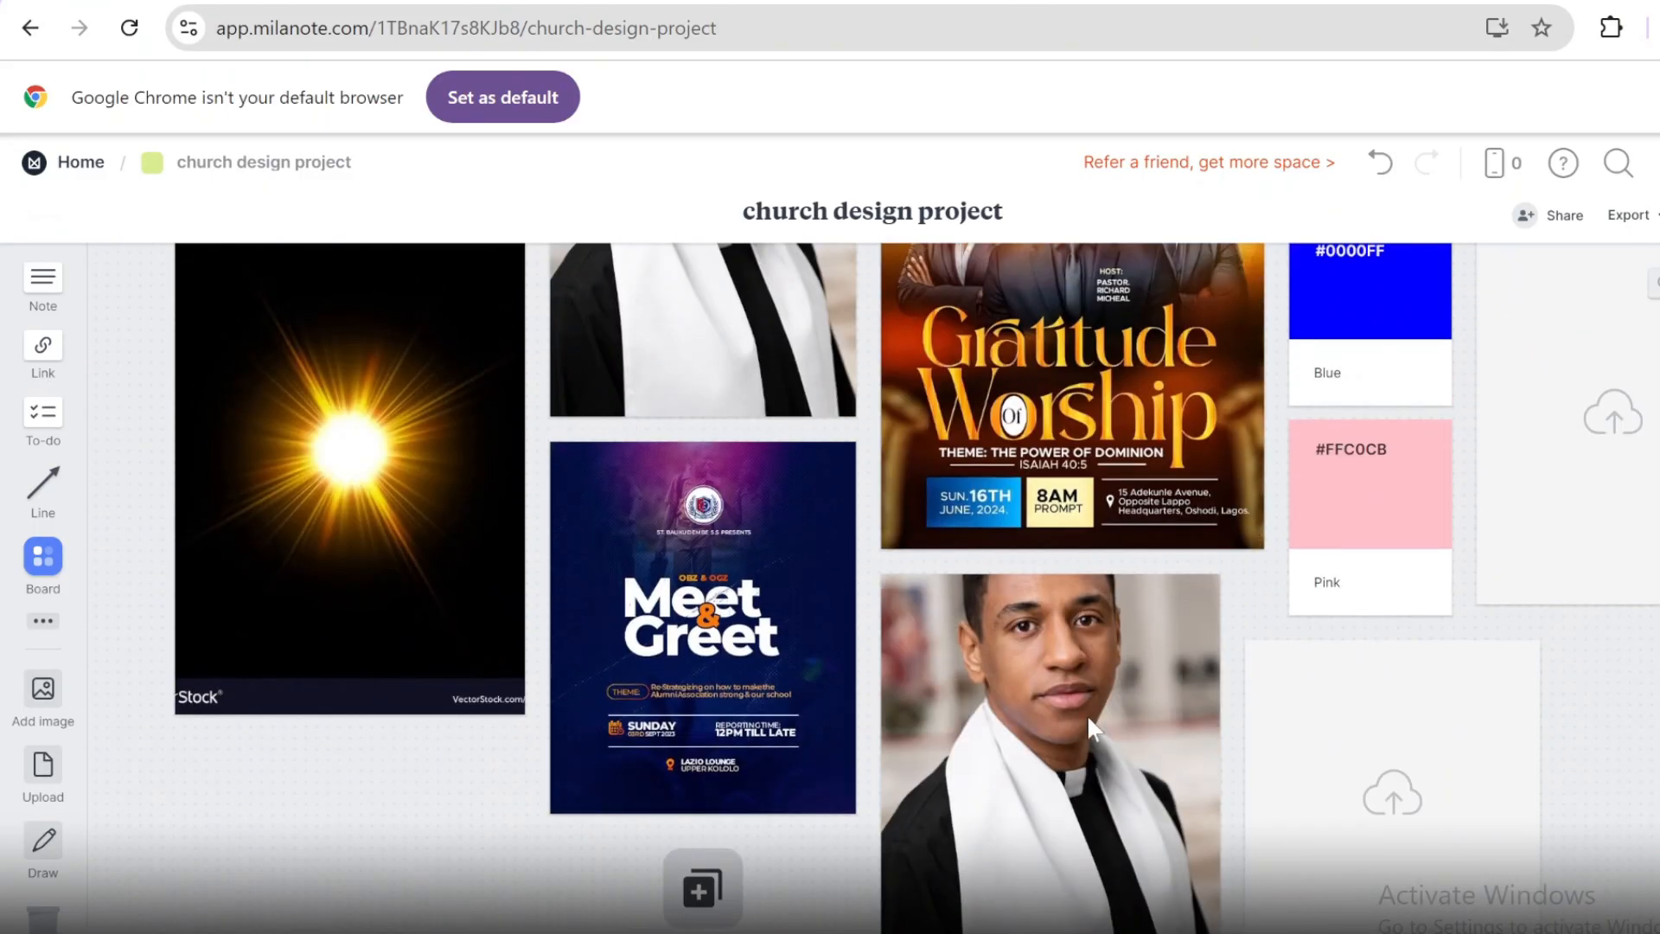
pyautogui.scroll(3, 1087, 715)
pyautogui.scroll(-3, 374, 637)
pyautogui.click(41, 627)
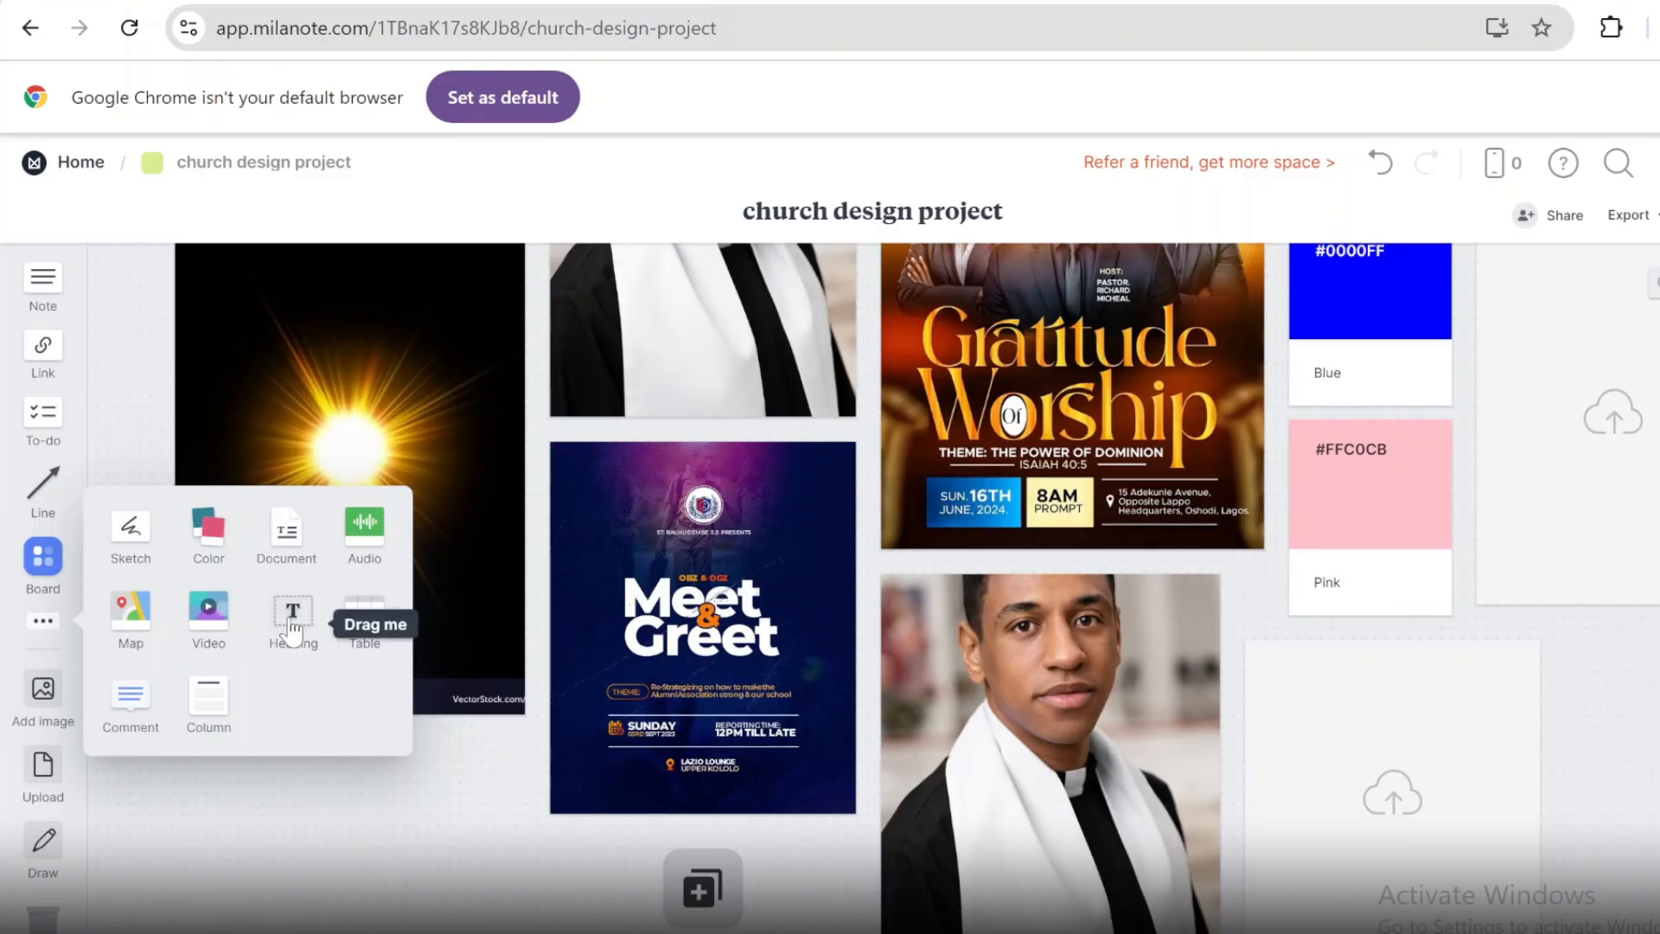
pyautogui.moveTo(292, 629); pyautogui.dragTo(256, 852)
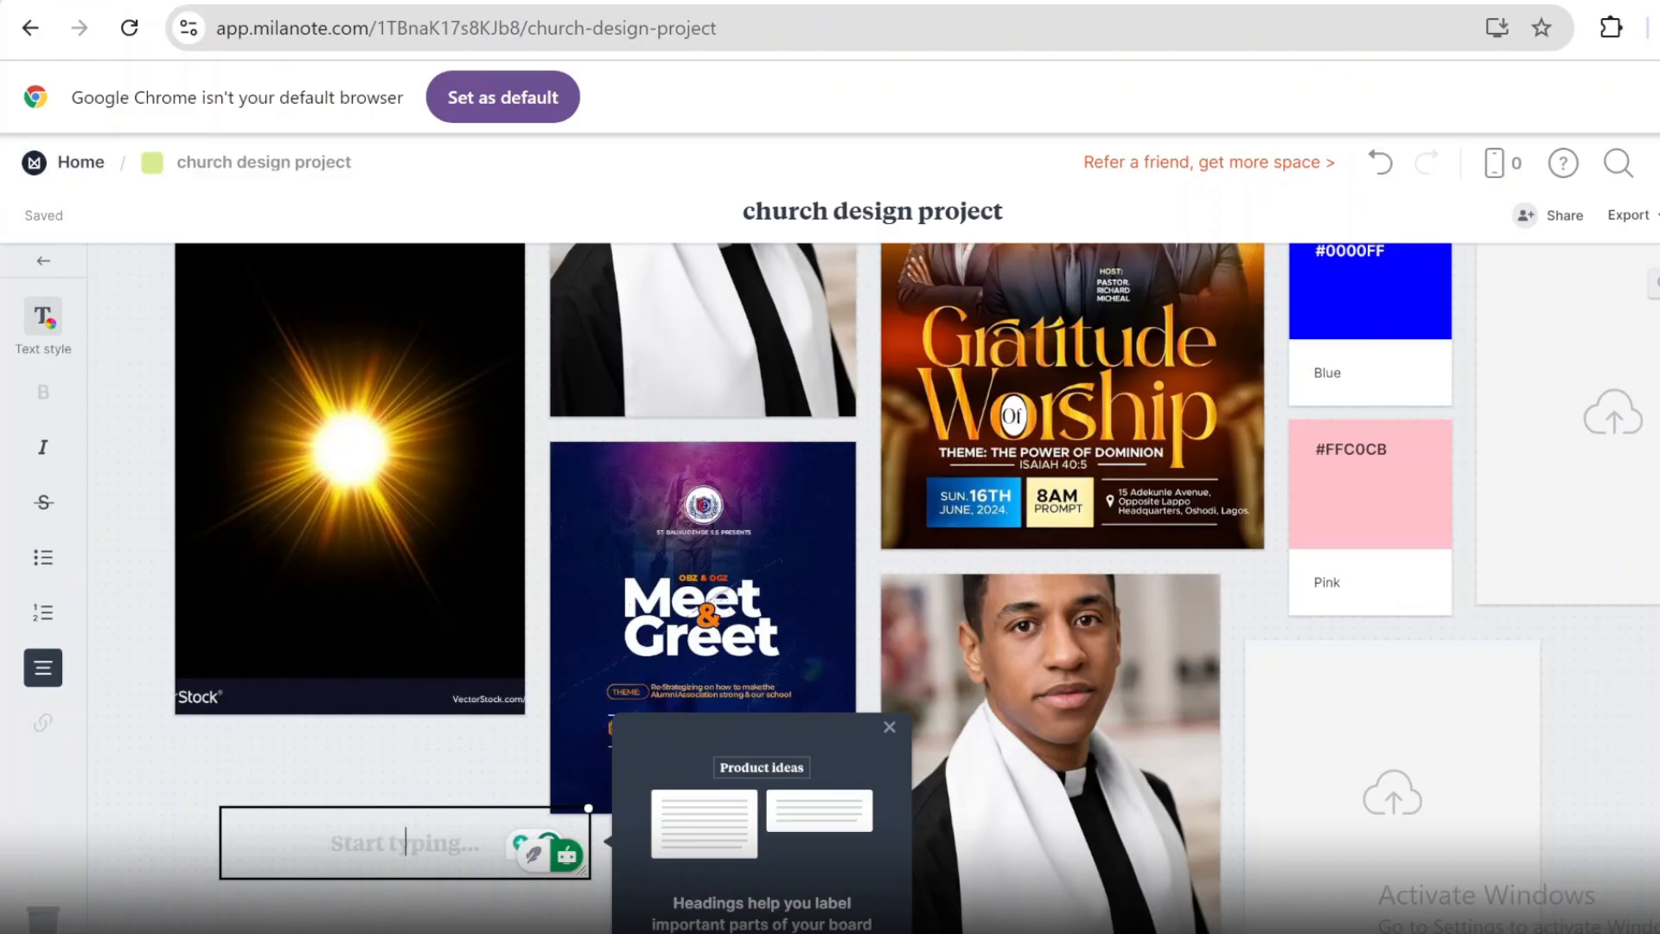
pyautogui.write('m')
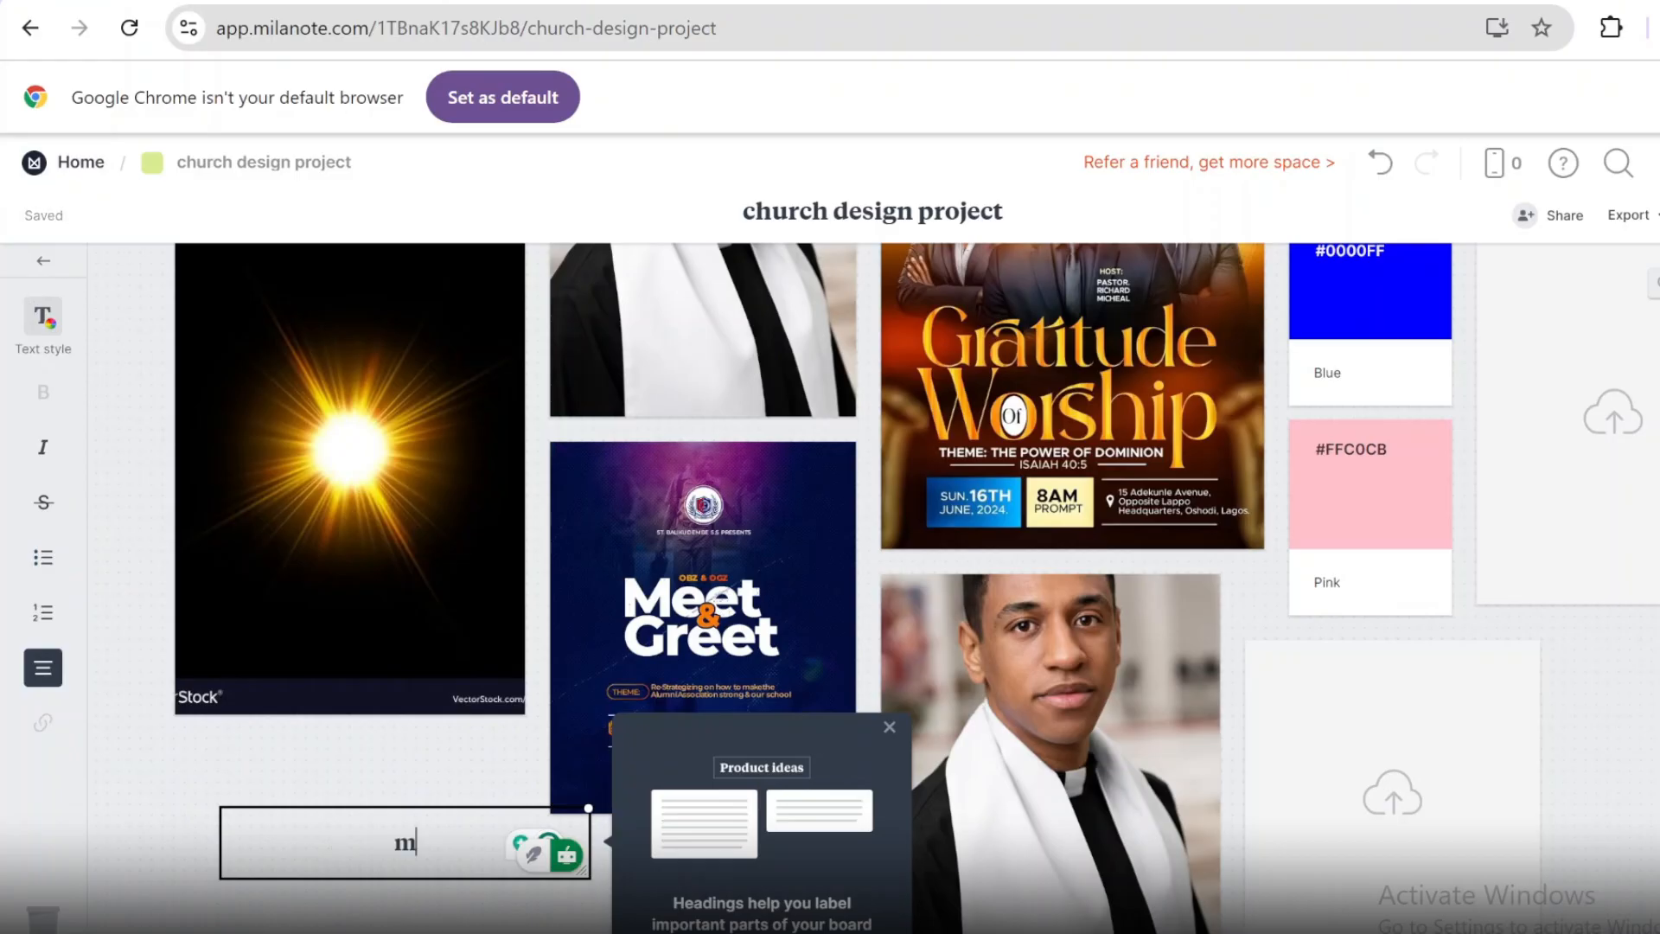
pyautogui.write('ont')
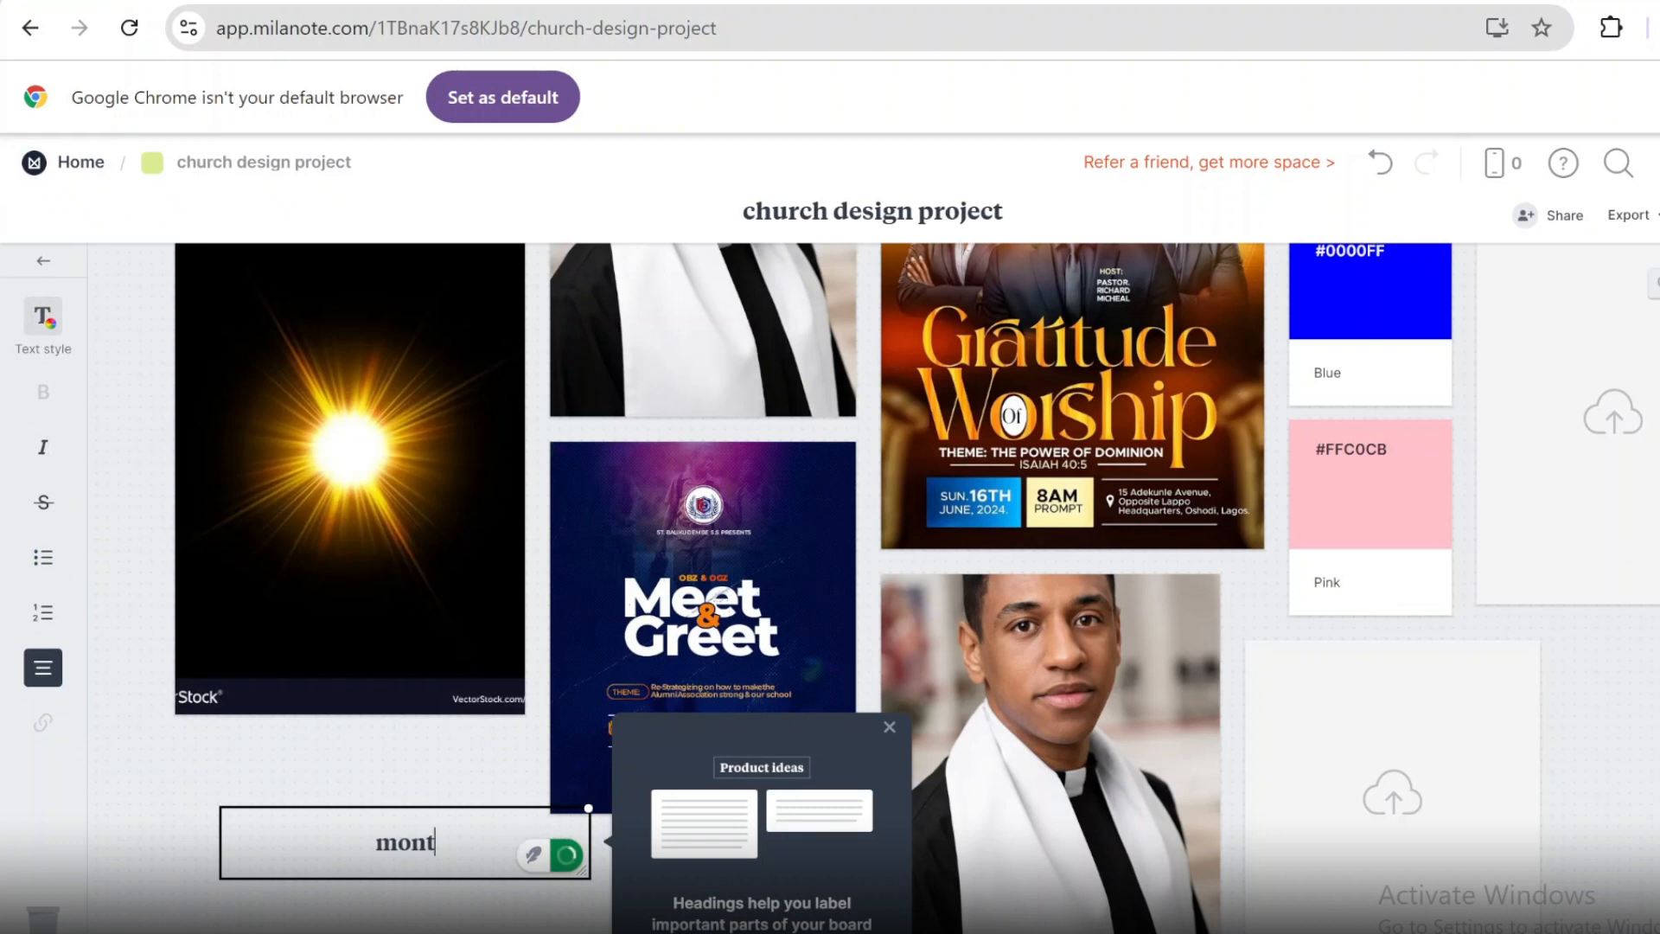
pyautogui.write('serrat')
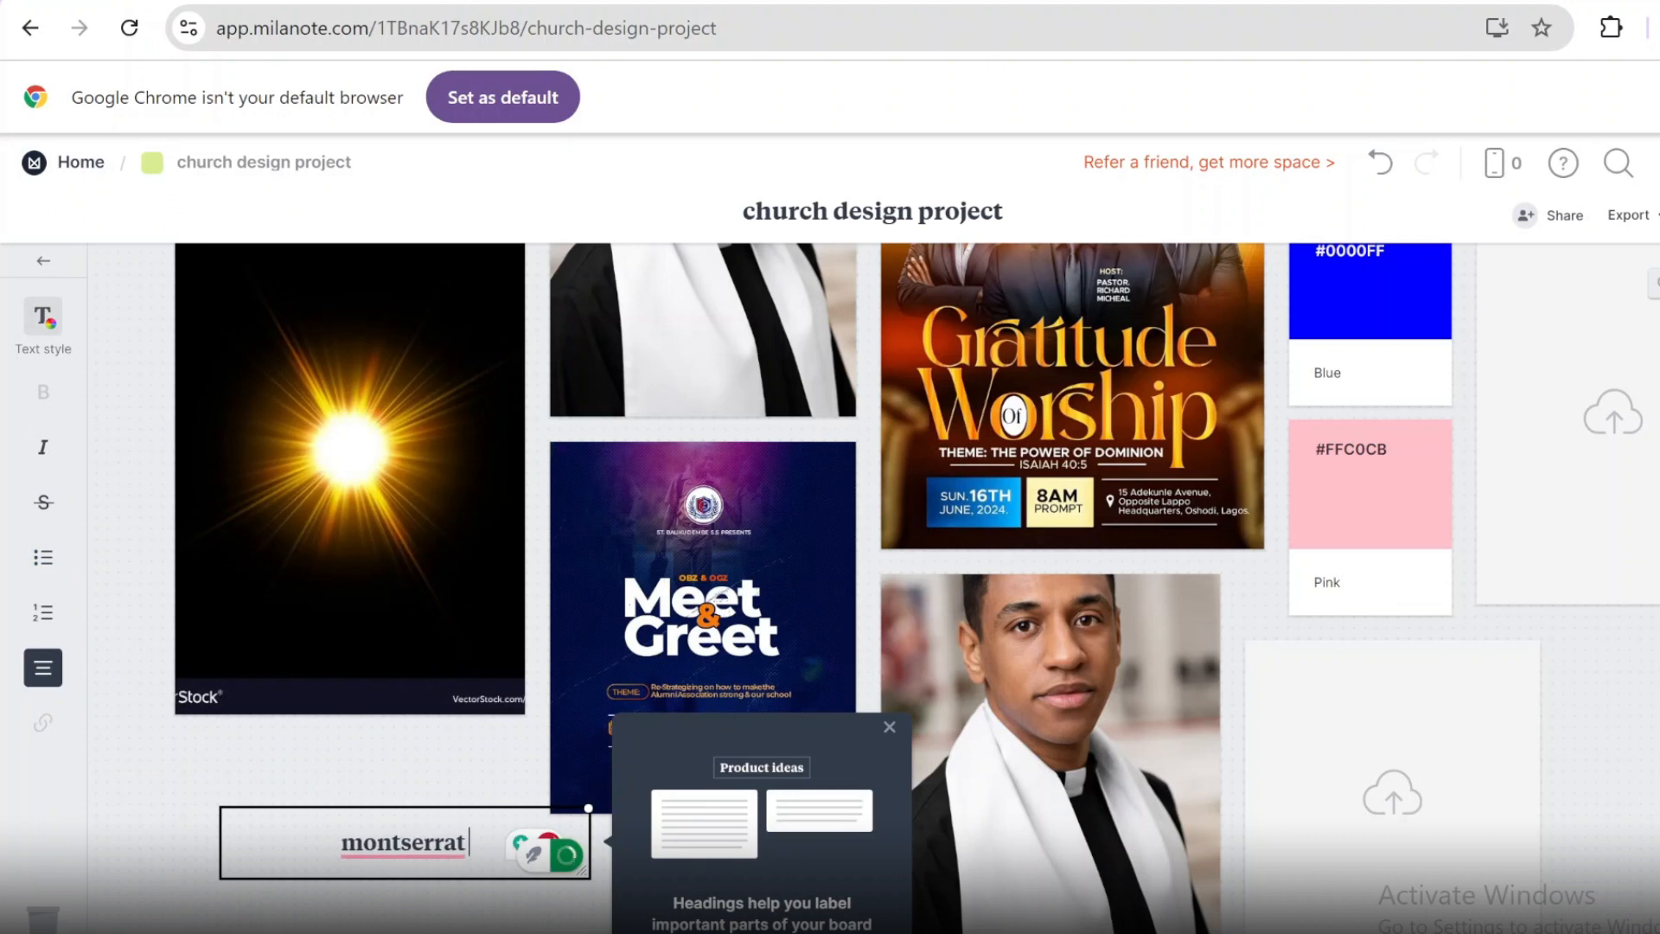
pyautogui.moveTo(424, 844)
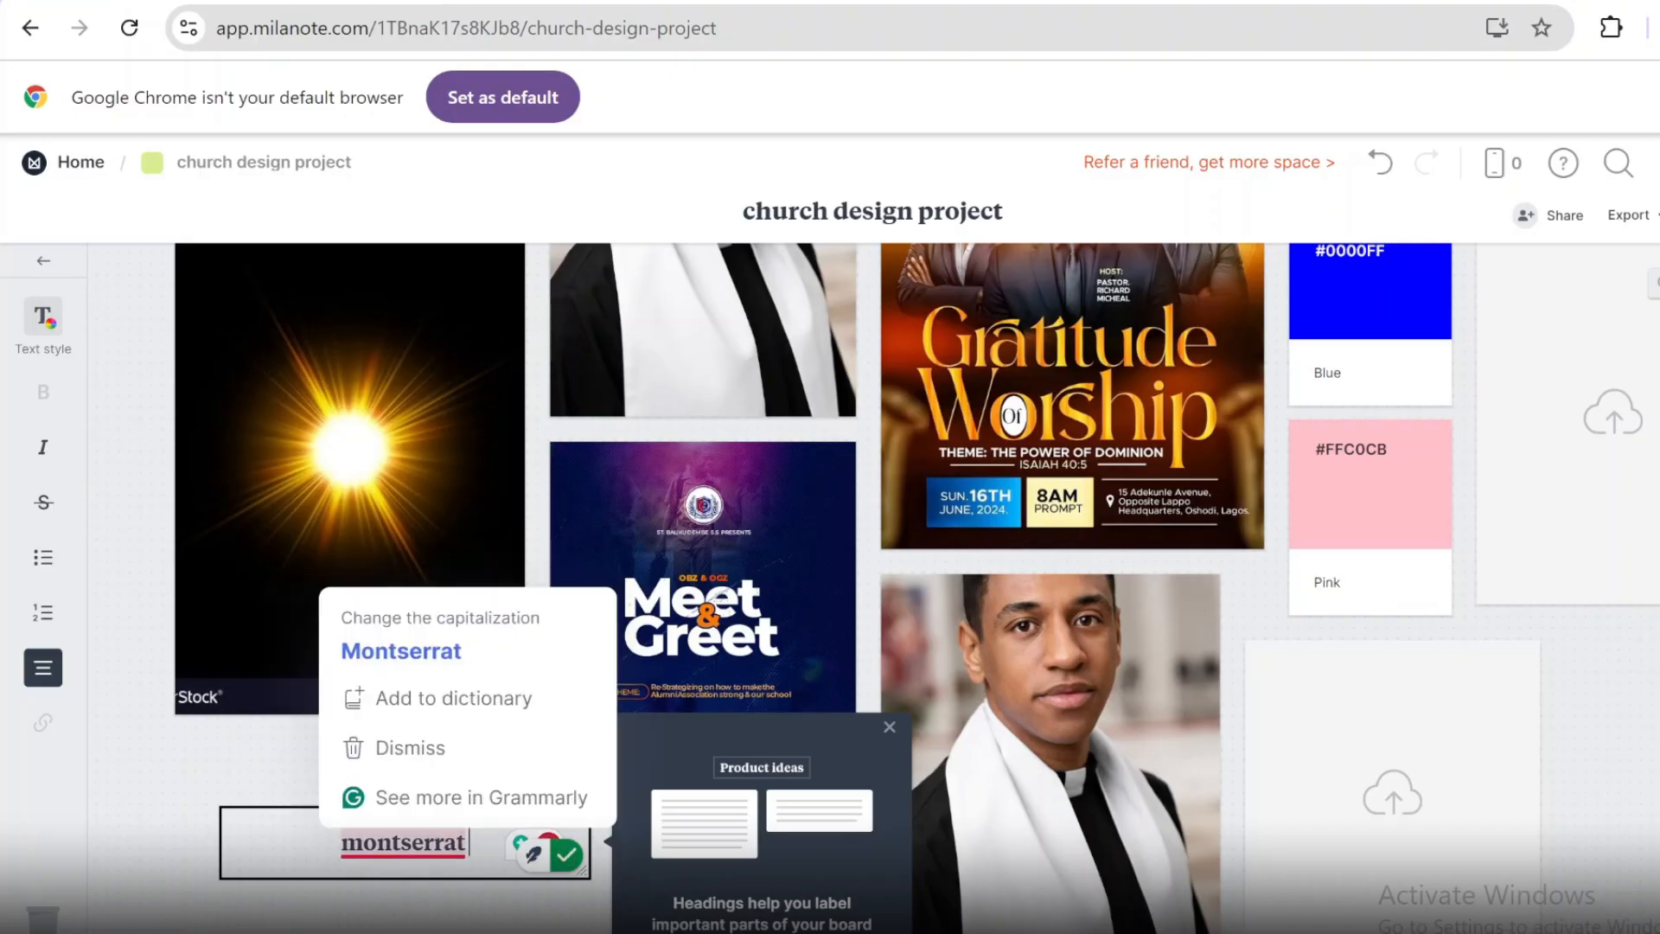
pyautogui.click(431, 655)
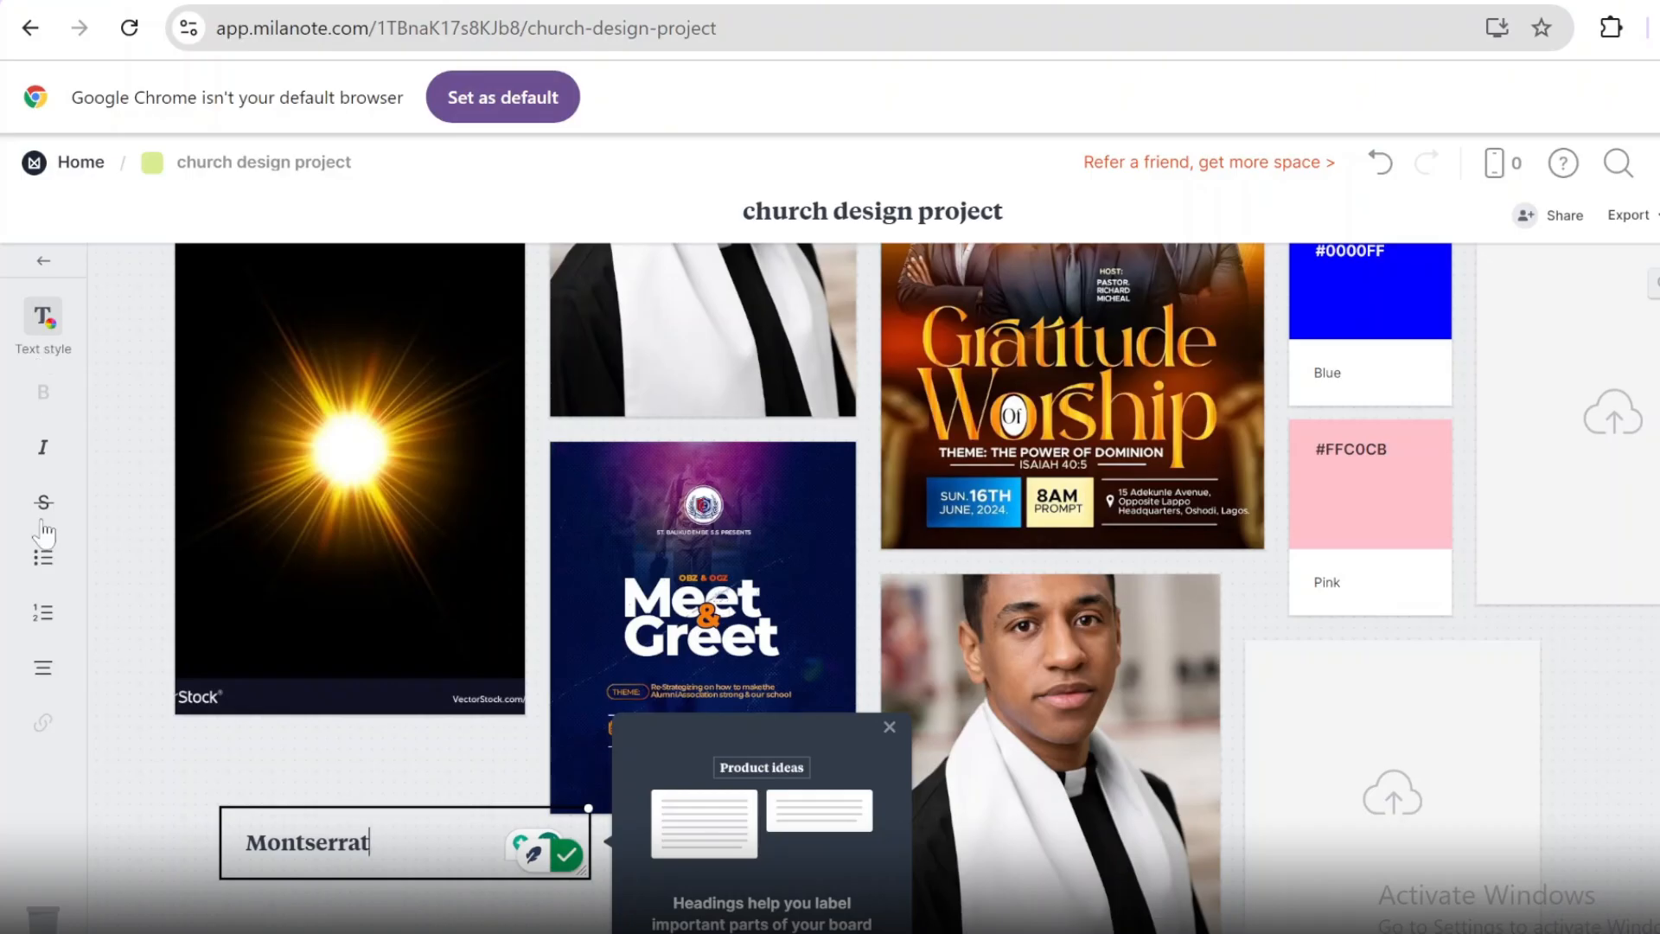
# - Close the text style options without changes and move the Montserrat heading up, closer beneath the sunlight image
pyautogui.click(43, 317)
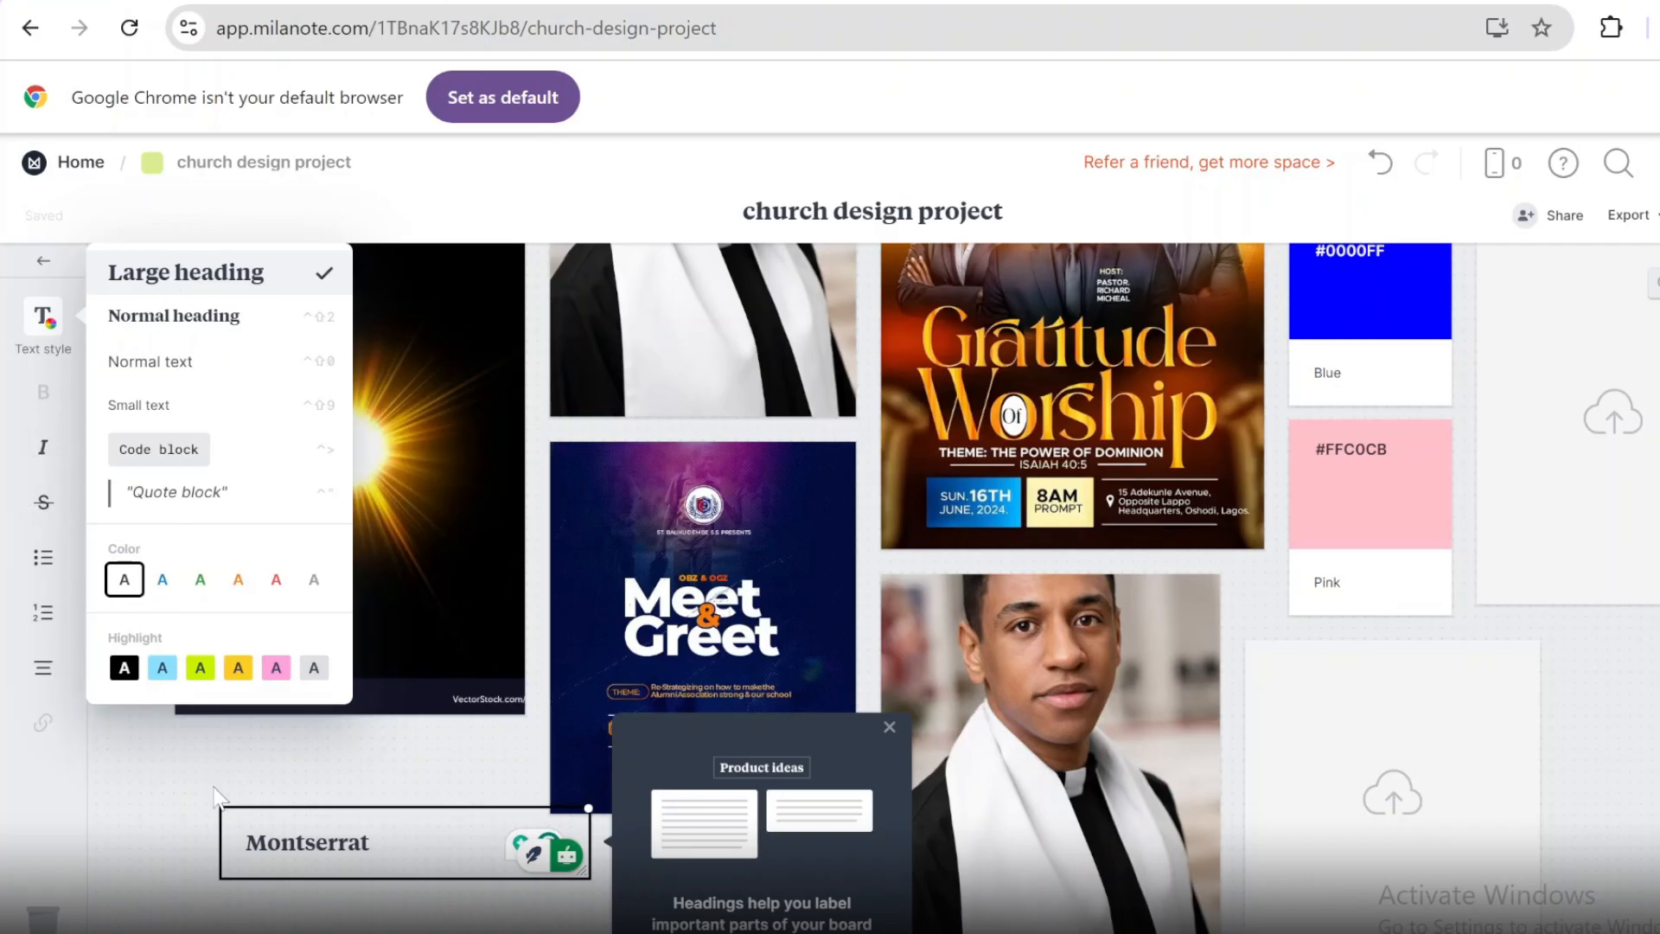
pyautogui.click(174, 766)
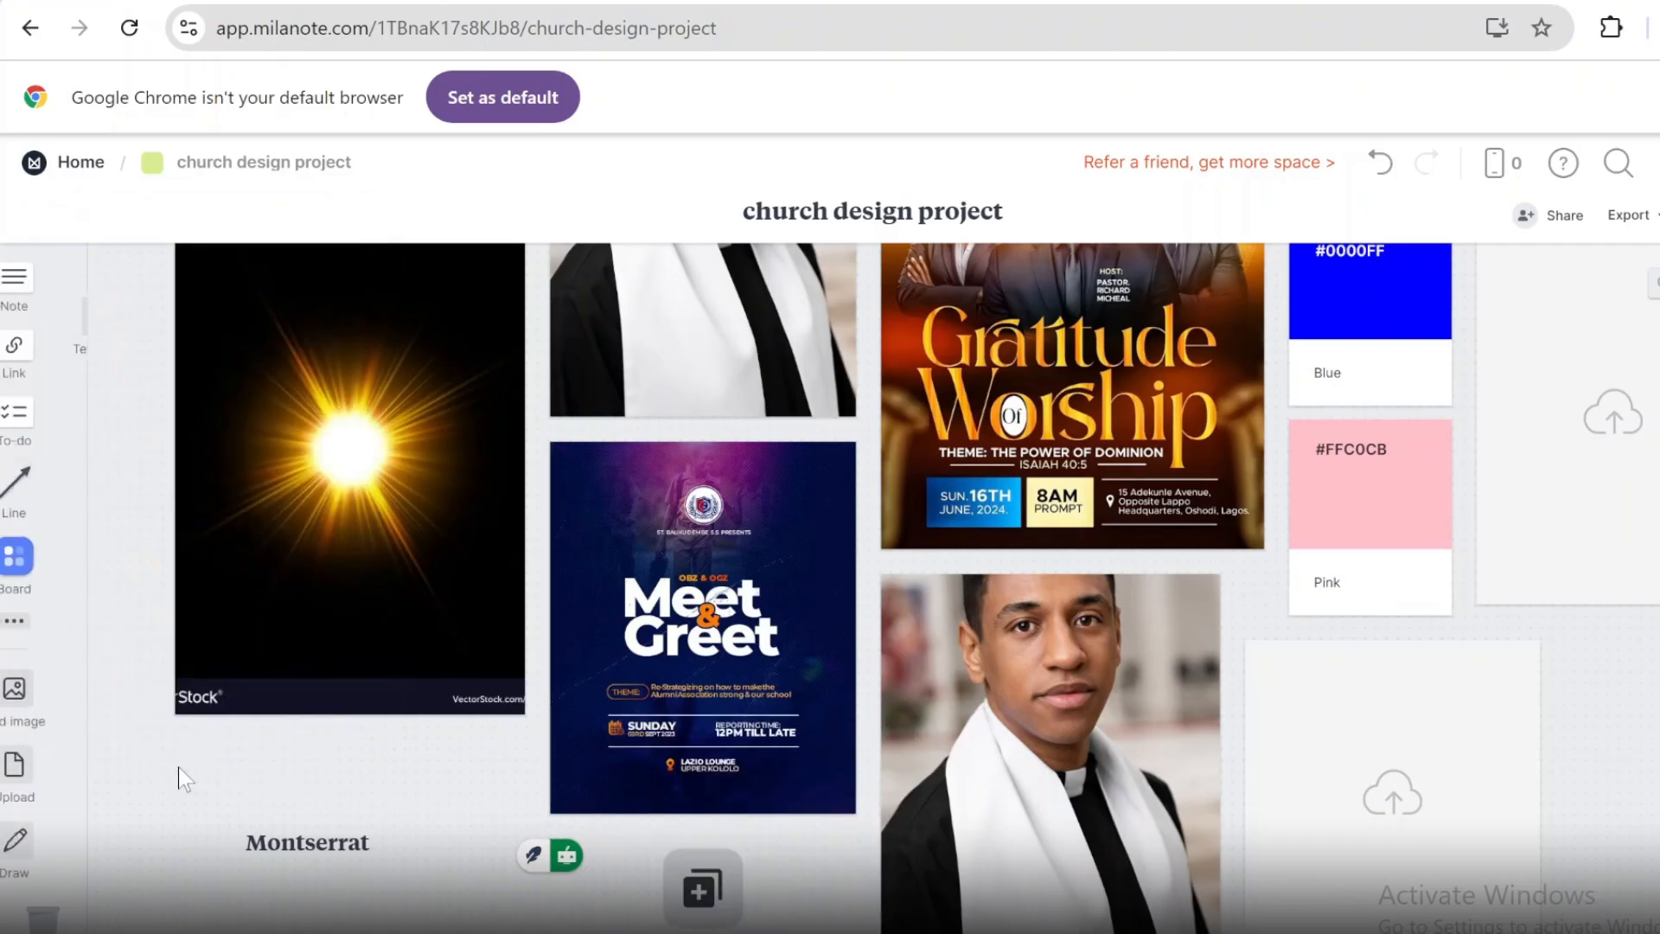
pyautogui.moveTo(344, 841); pyautogui.dragTo(292, 833)
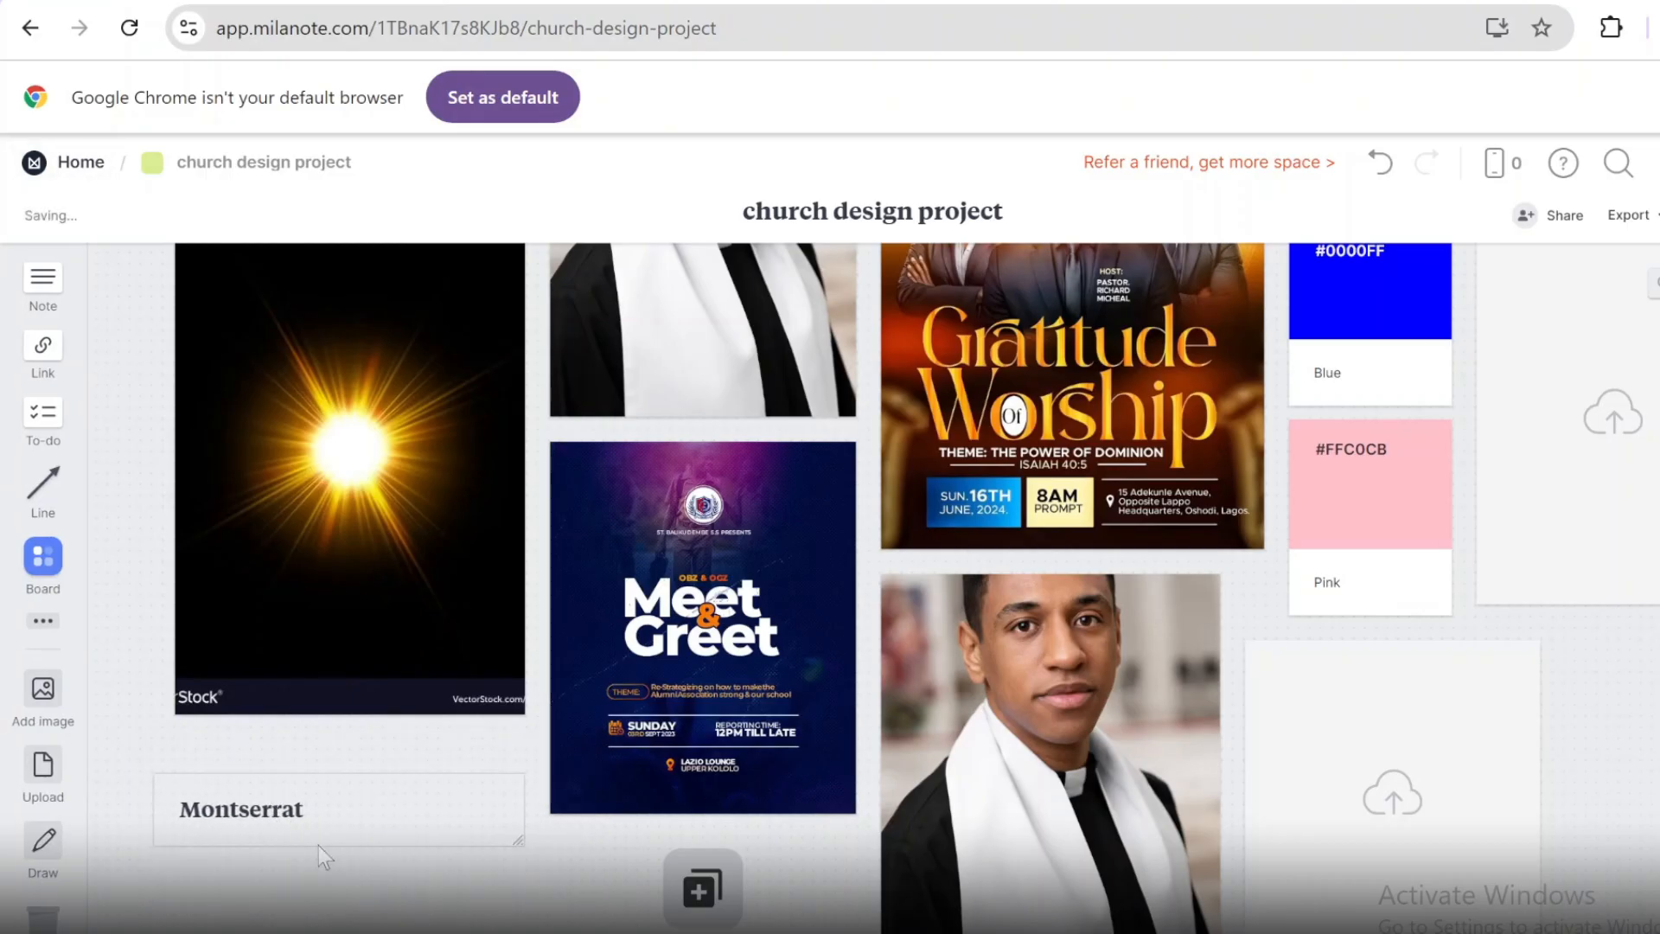
# - Review the whole moodboard, examining the reference images, flyers, colour swatches and font heading
pyautogui.scroll(-3, 365, 791)
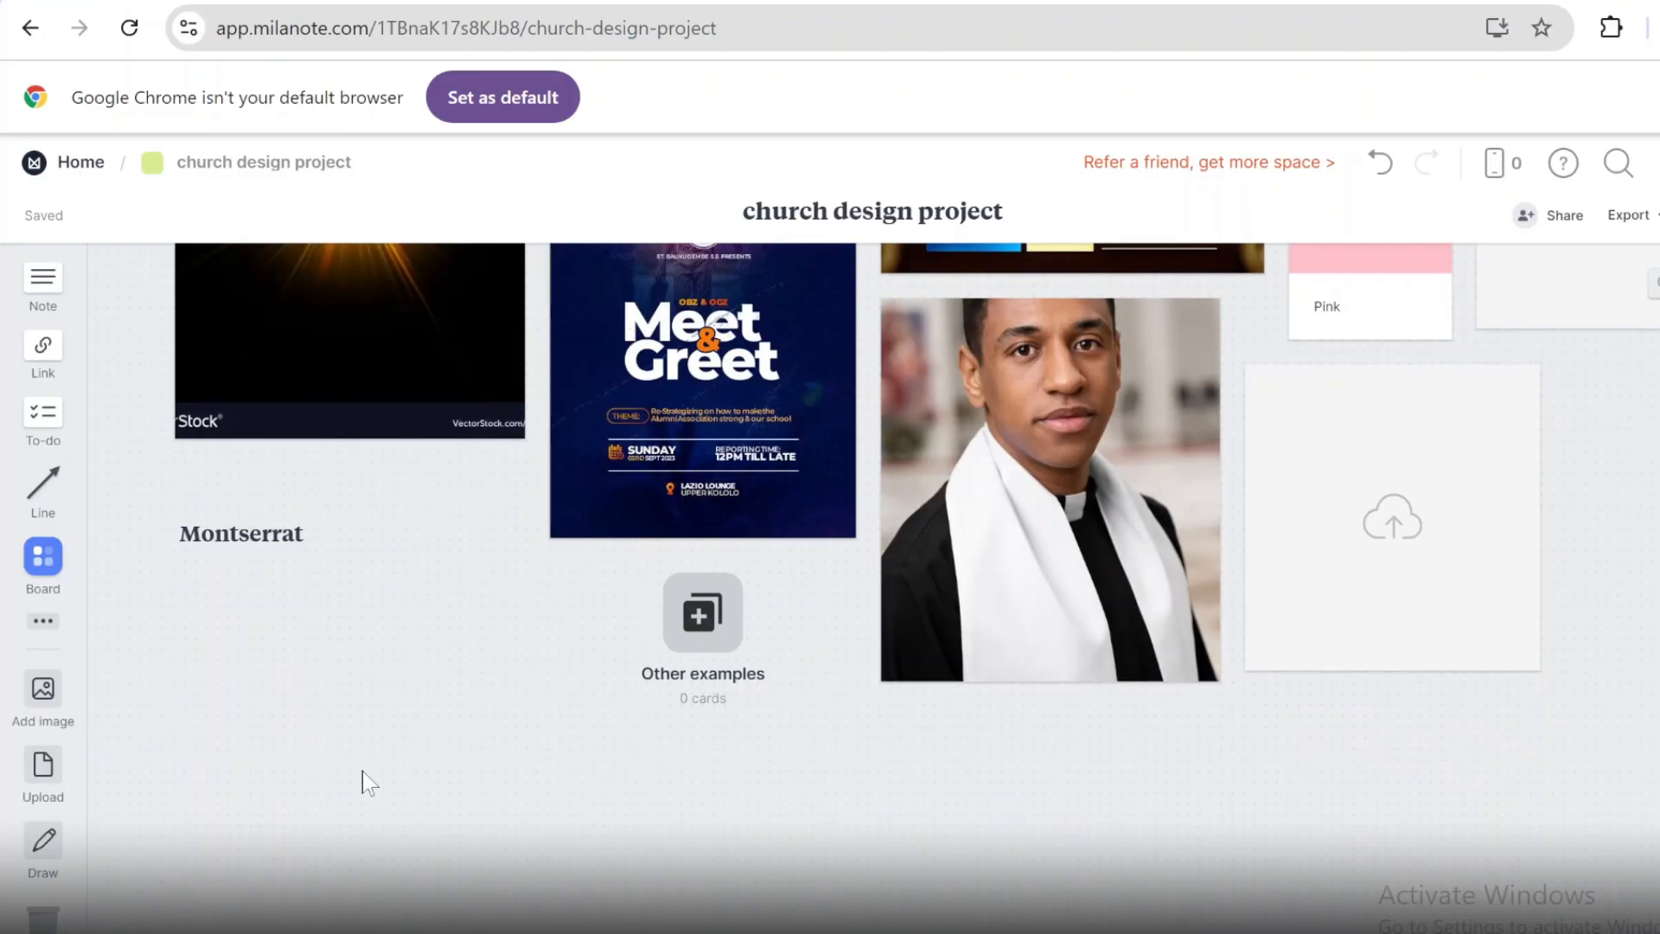
pyautogui.scroll(6, 403, 707)
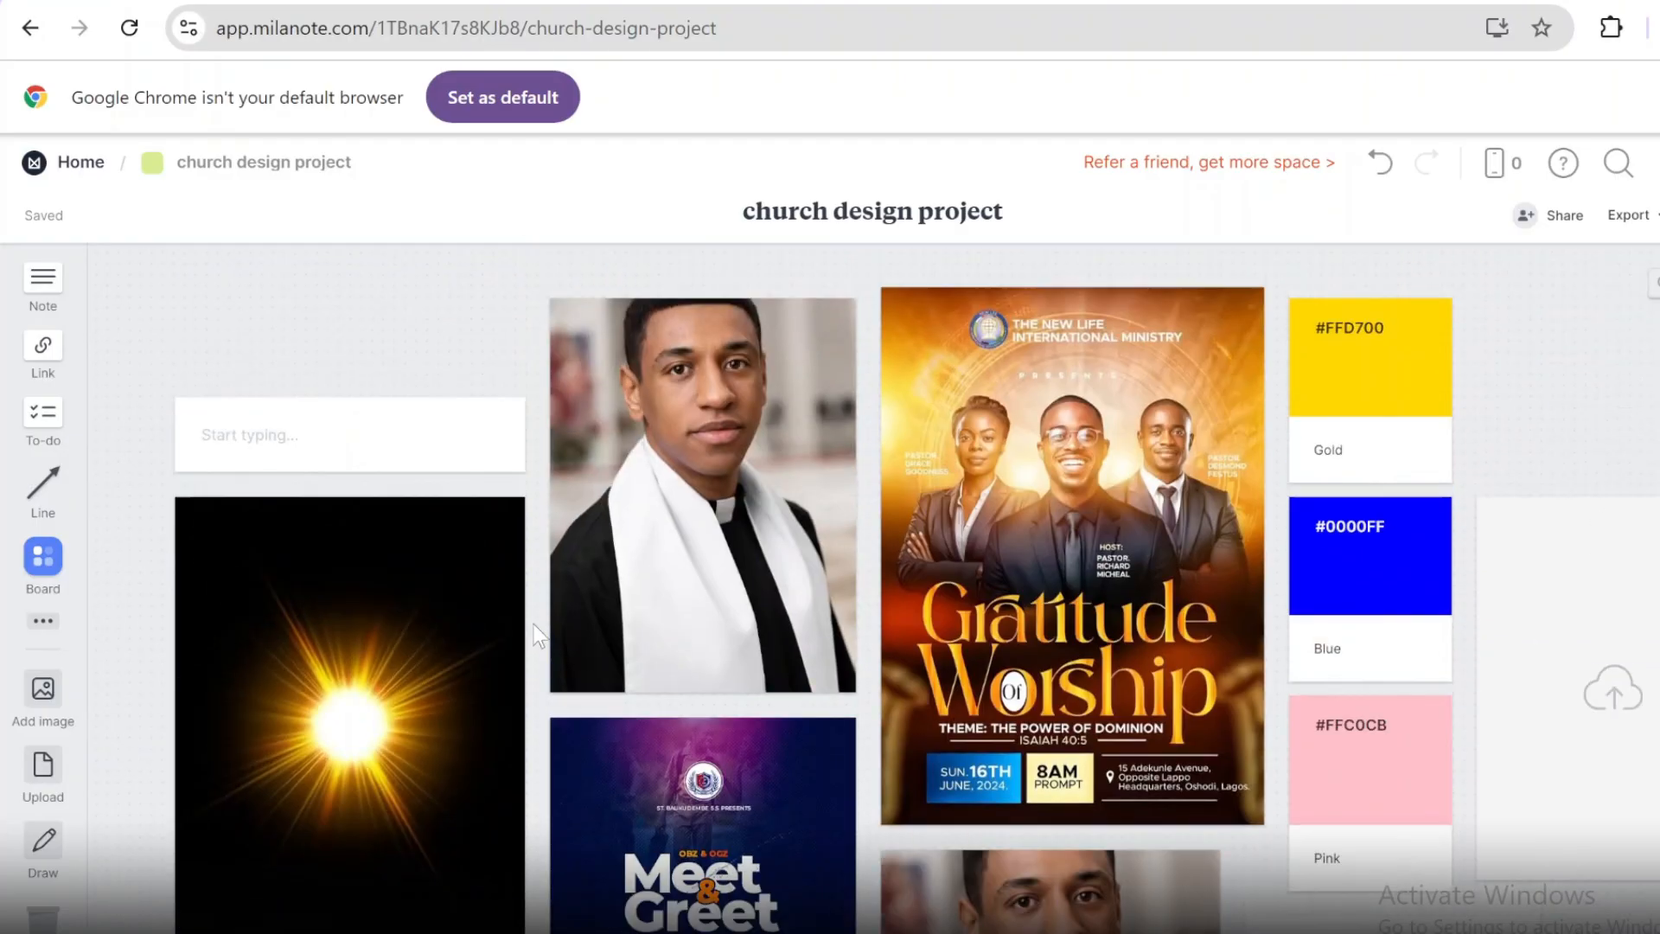
pyautogui.scroll(-4, 1083, 470)
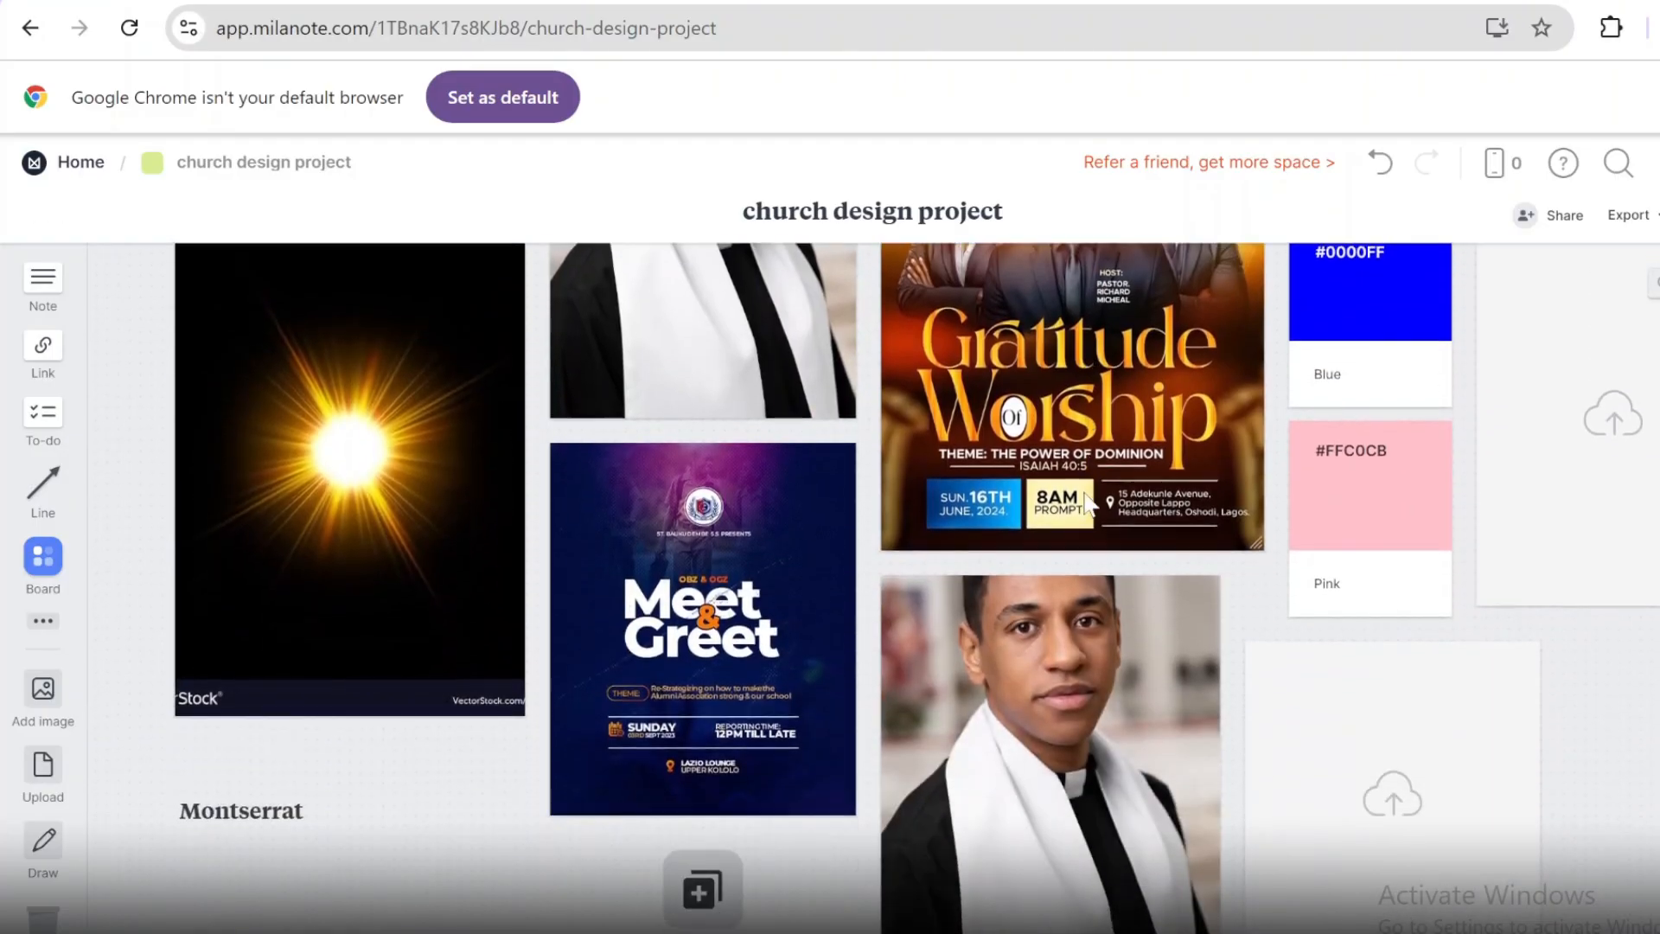
pyautogui.scroll(-1, 1082, 489)
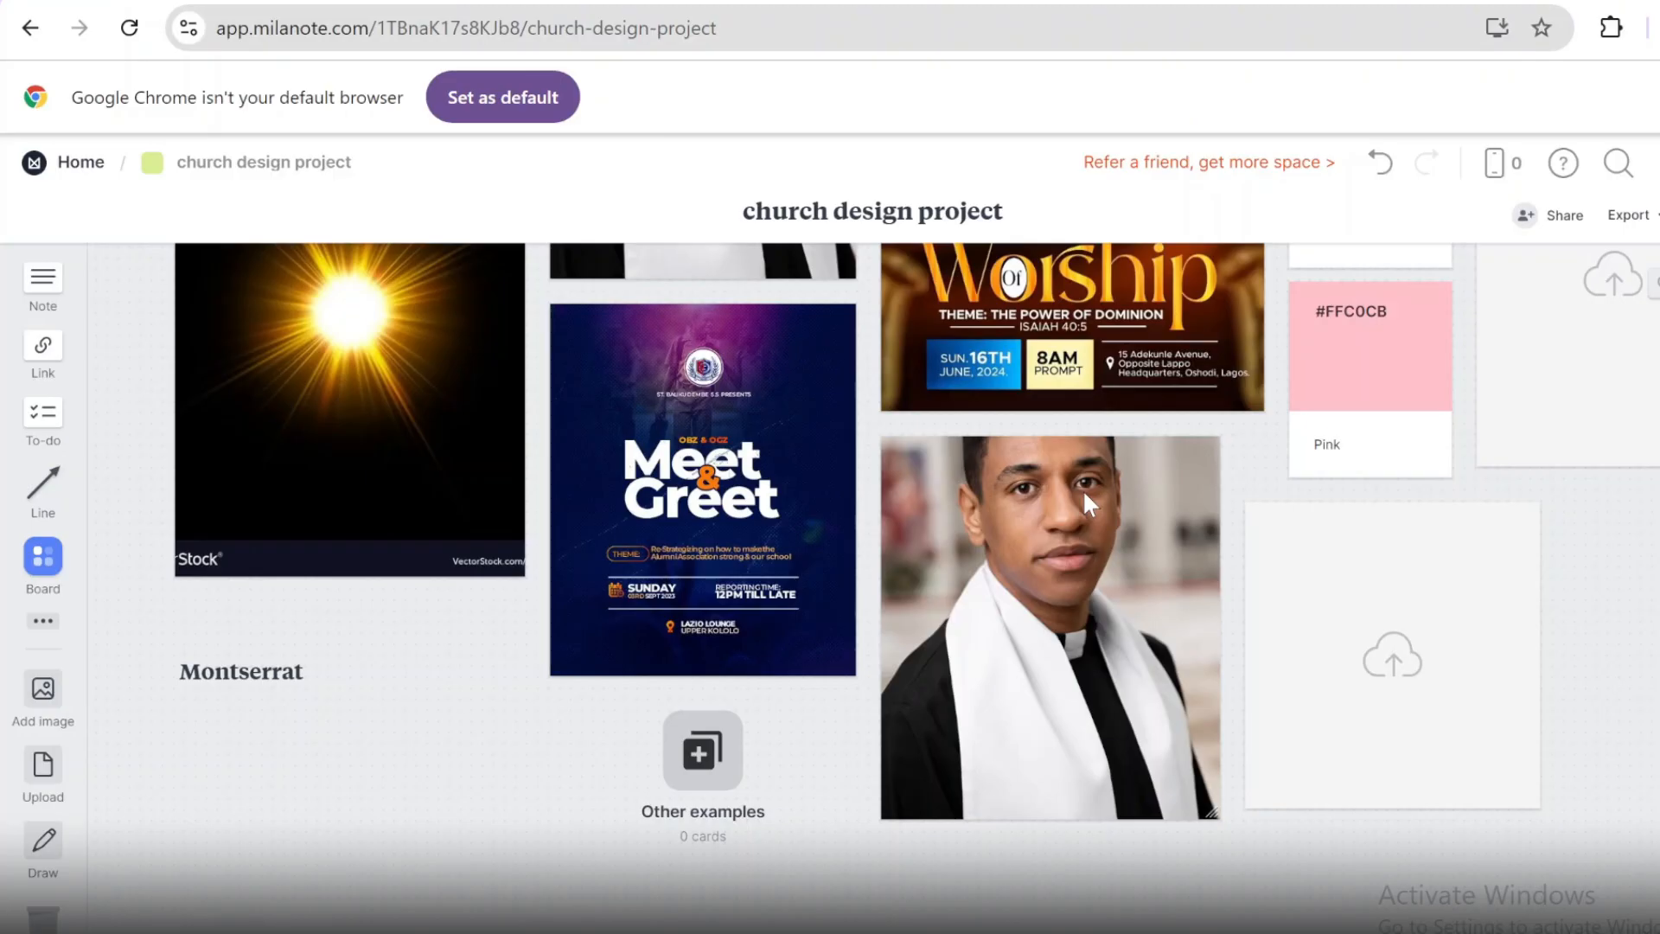
pyautogui.scroll(3, 1083, 490)
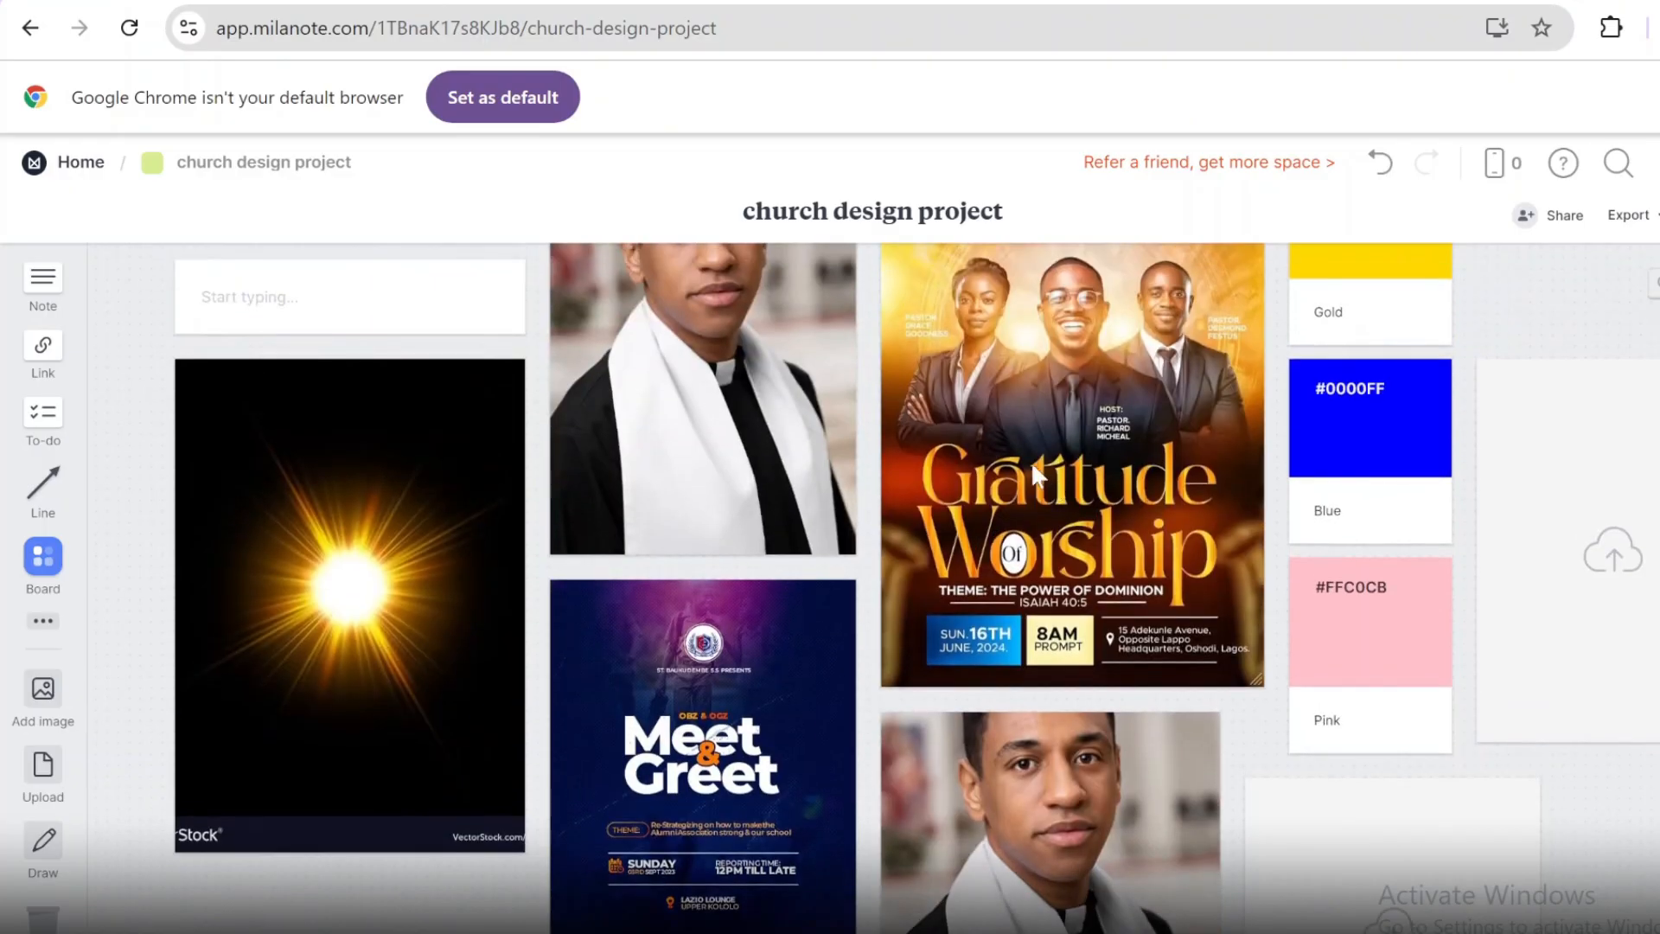
pyautogui.scroll(-5, 946, 413)
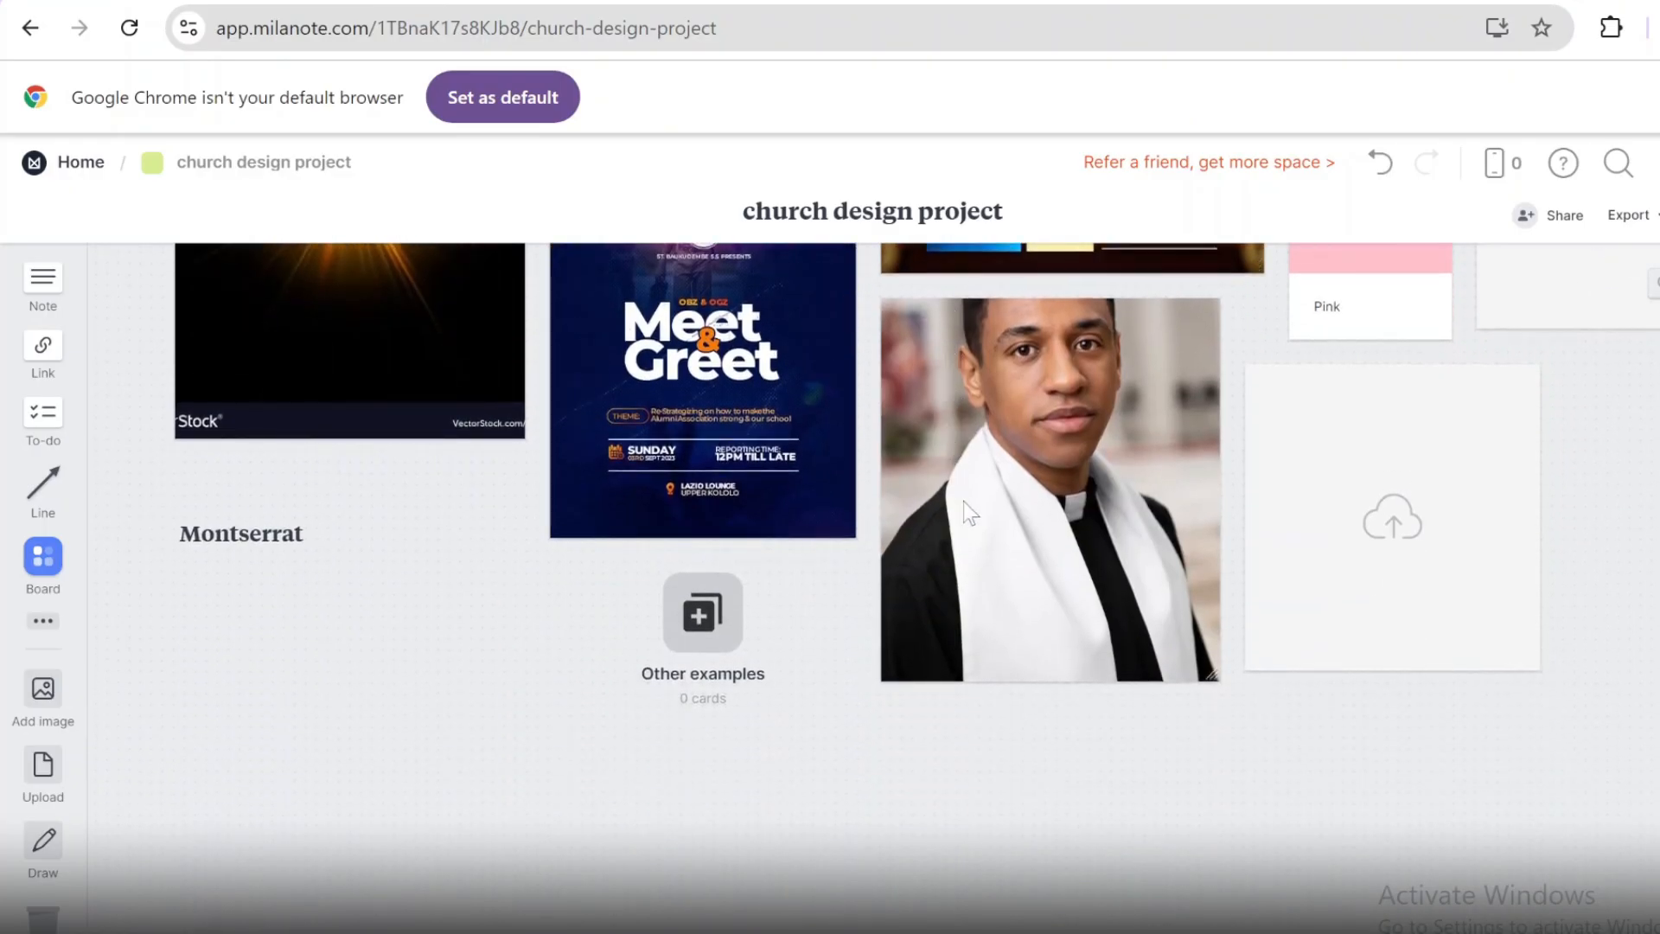
pyautogui.scroll(6, 954, 560)
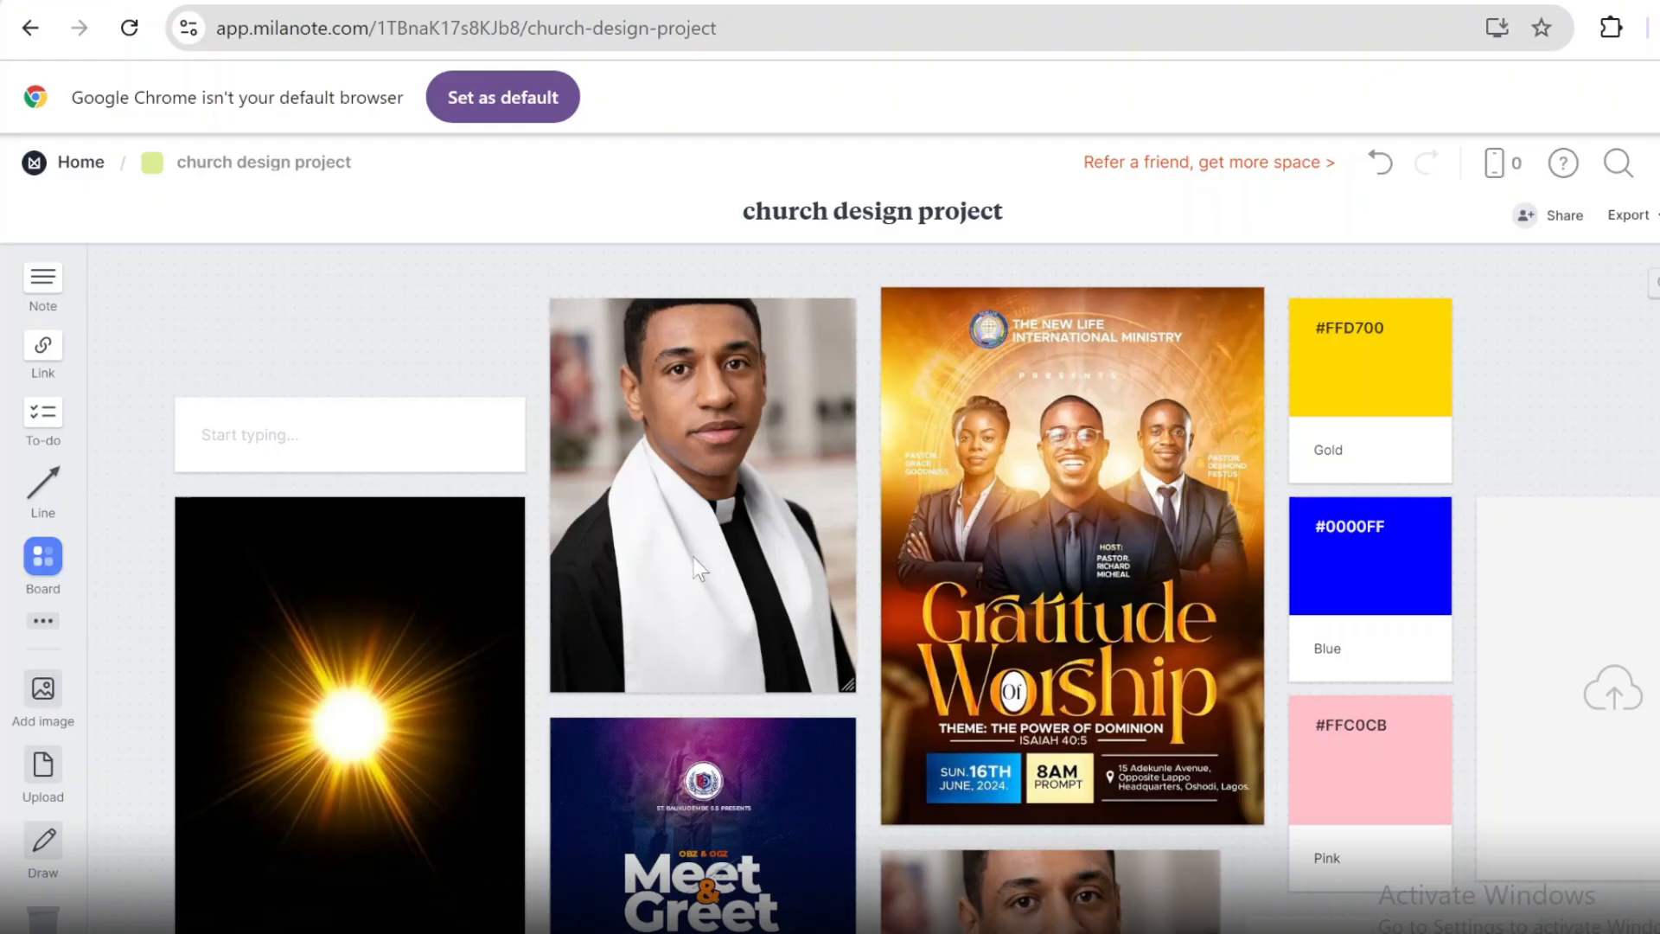
pyautogui.scroll(-5, 702, 571)
pyautogui.scroll(-3, 734, 605)
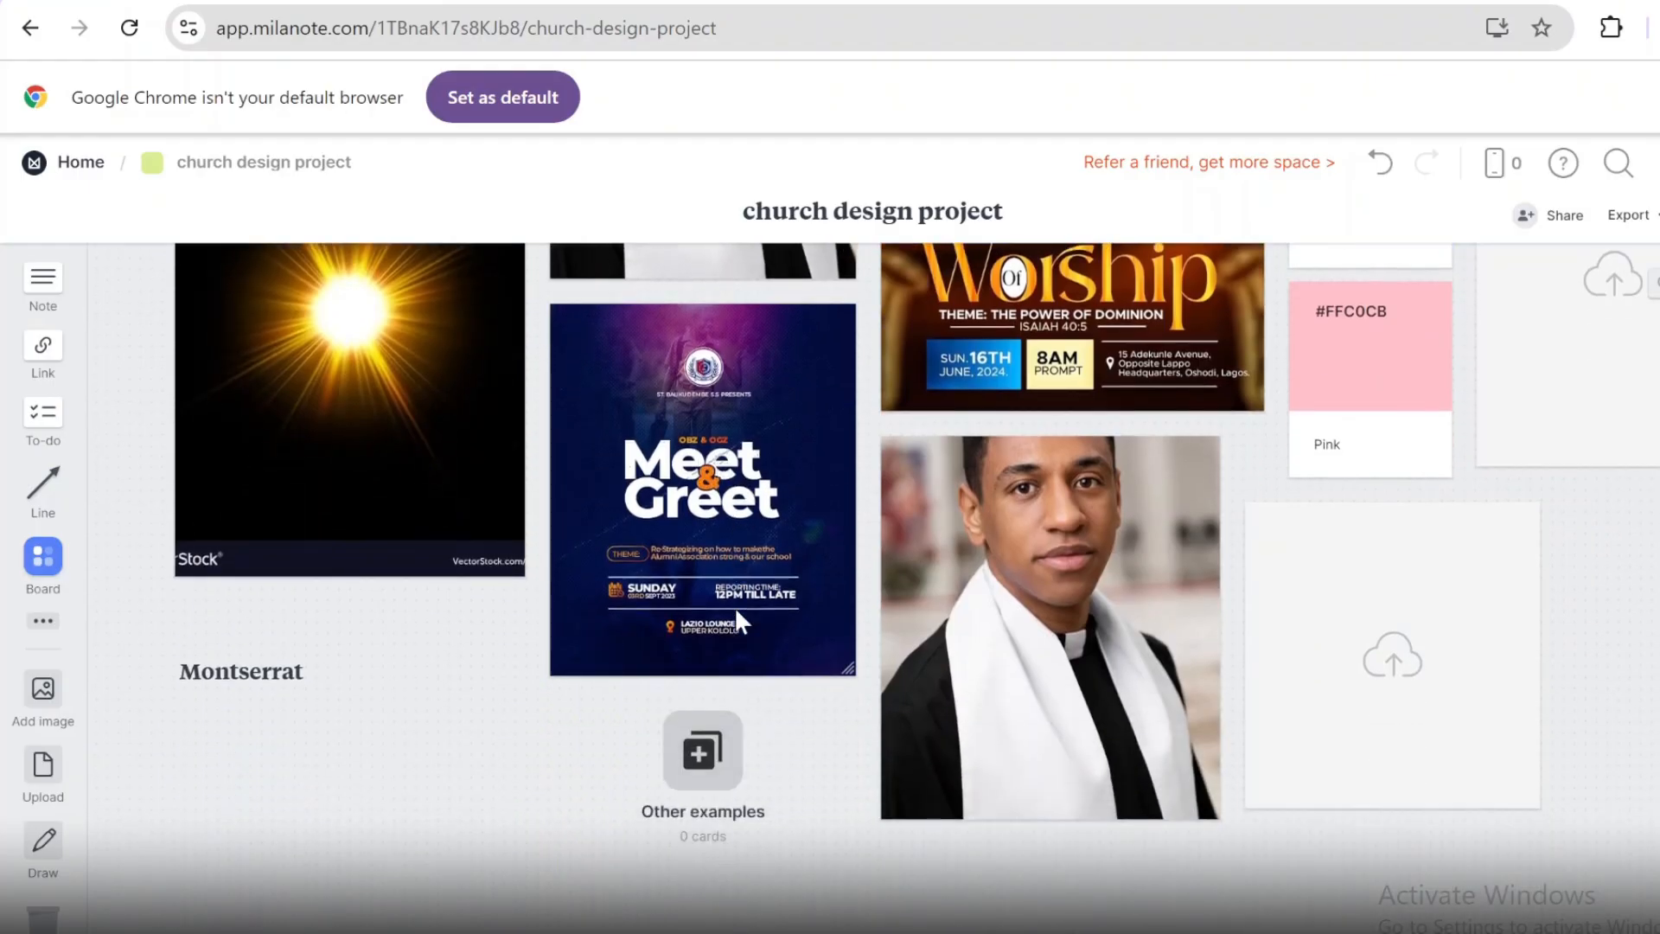
pyautogui.scroll(5, 779, 735)
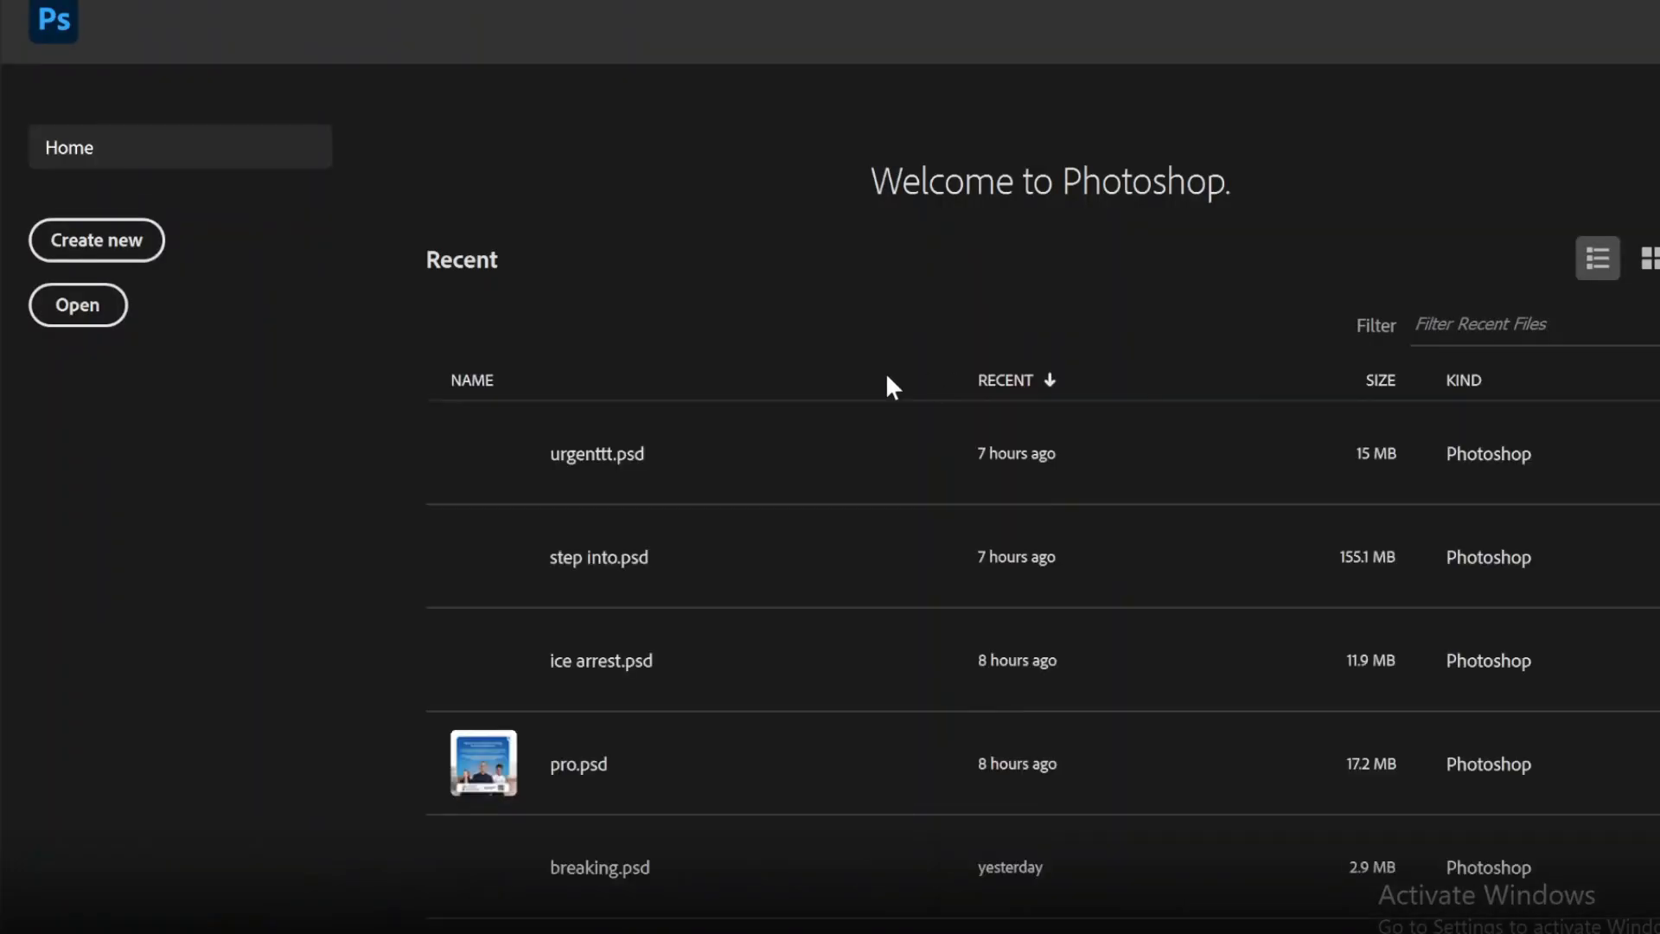
# - Create a blank 1500 x 1500 px document at 300 ppi in Photoshop and return to the Milanote moodboard
pyautogui.click(123, 251)
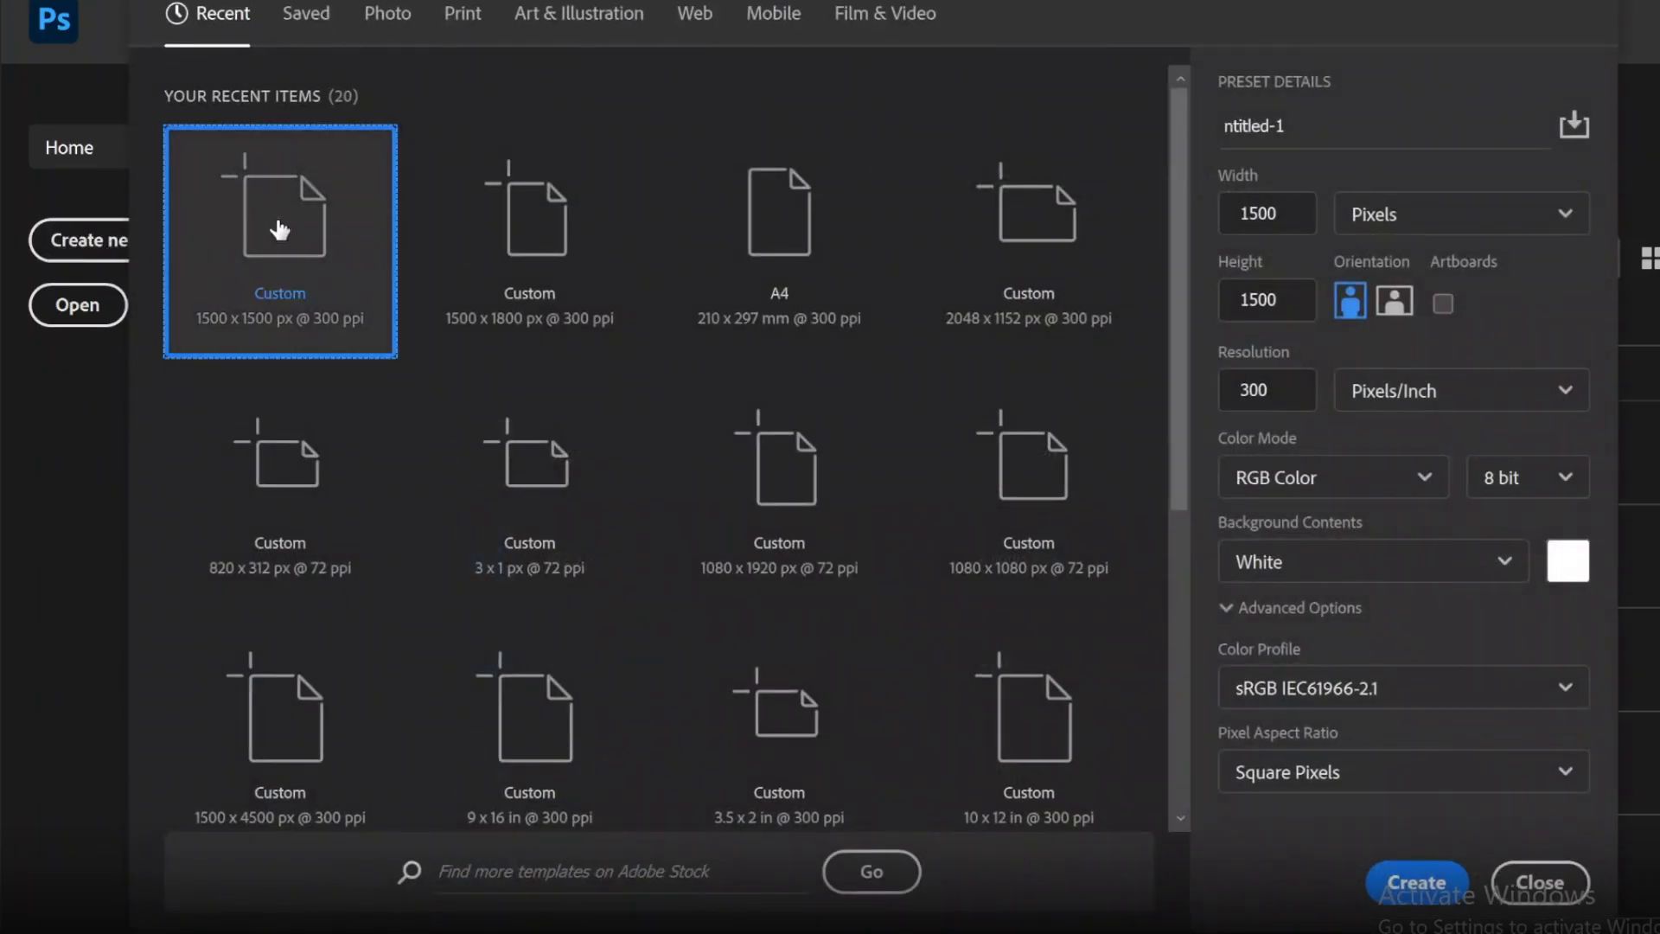
pyautogui.press('Escape')
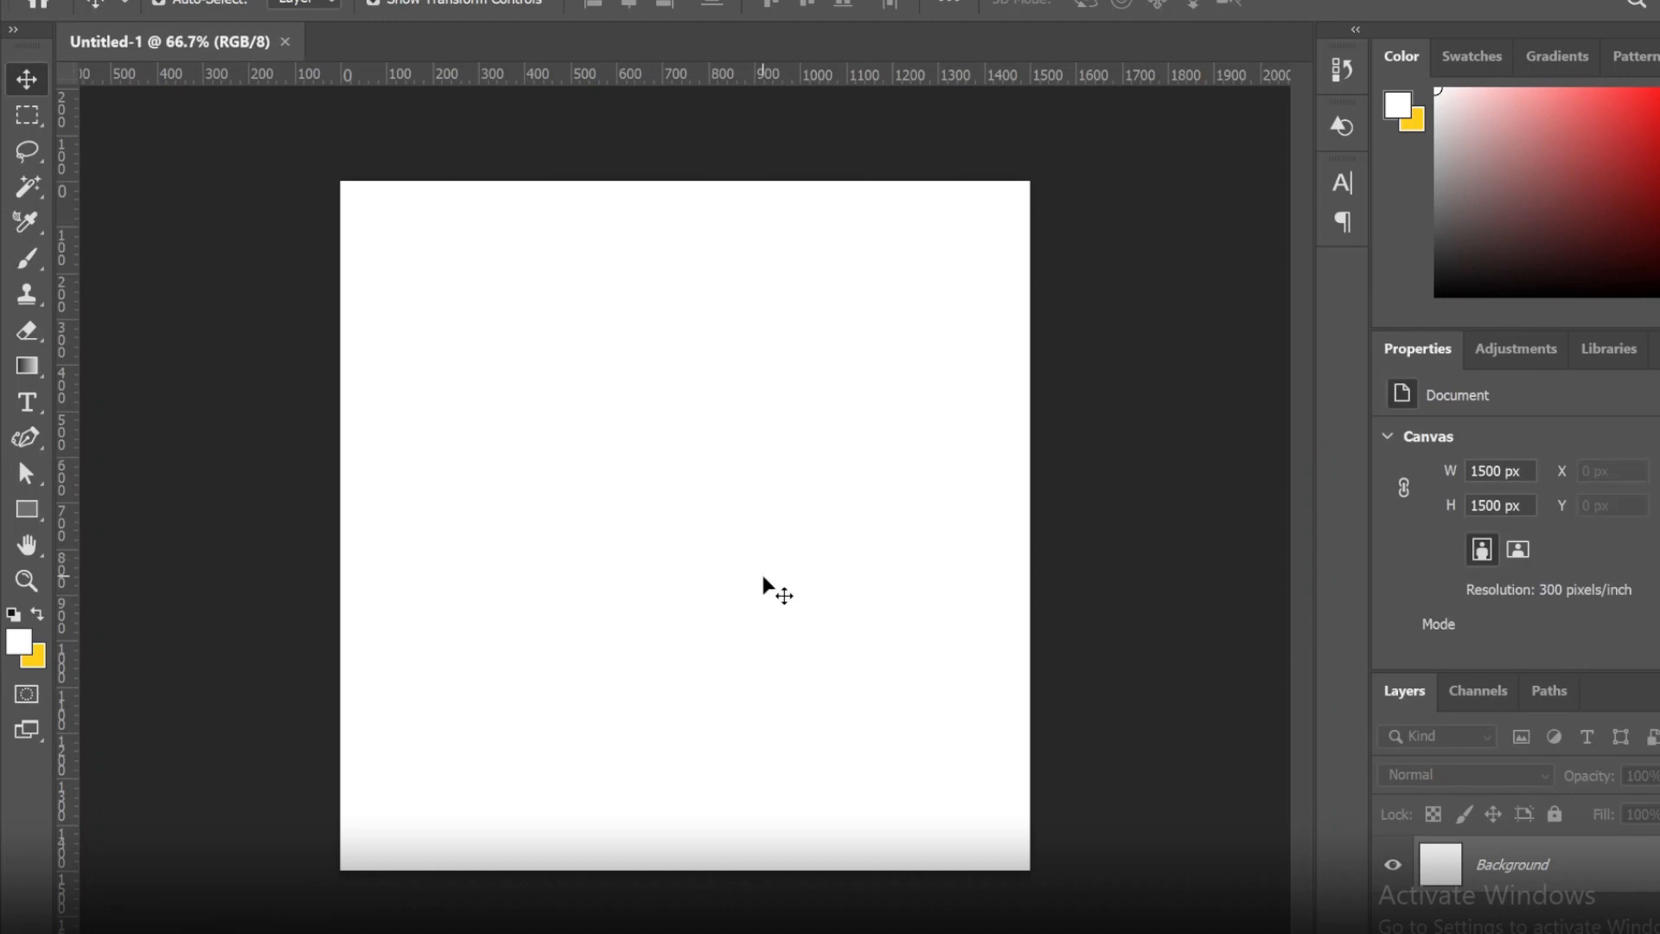
pyautogui.hotkey('alt', 'Tab')
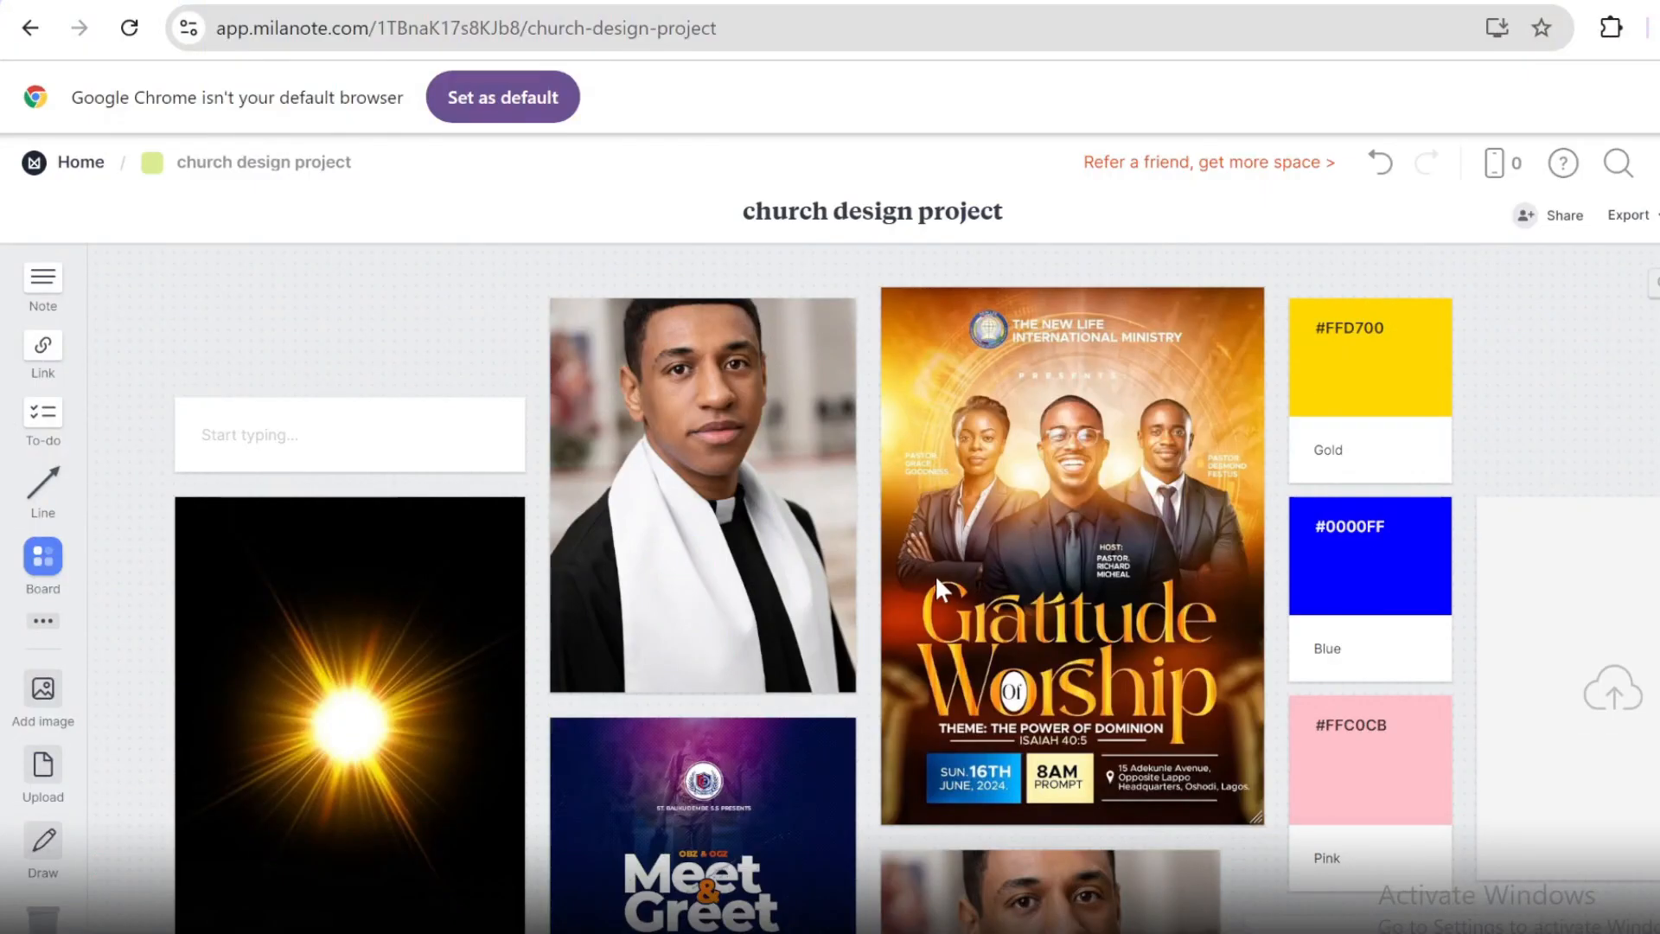
# - Switch between the blank Photoshop document and the Milanote moodboard to examine the flyer and image references against the empty canvas
pyautogui.hotkey('alt', 'Tab')
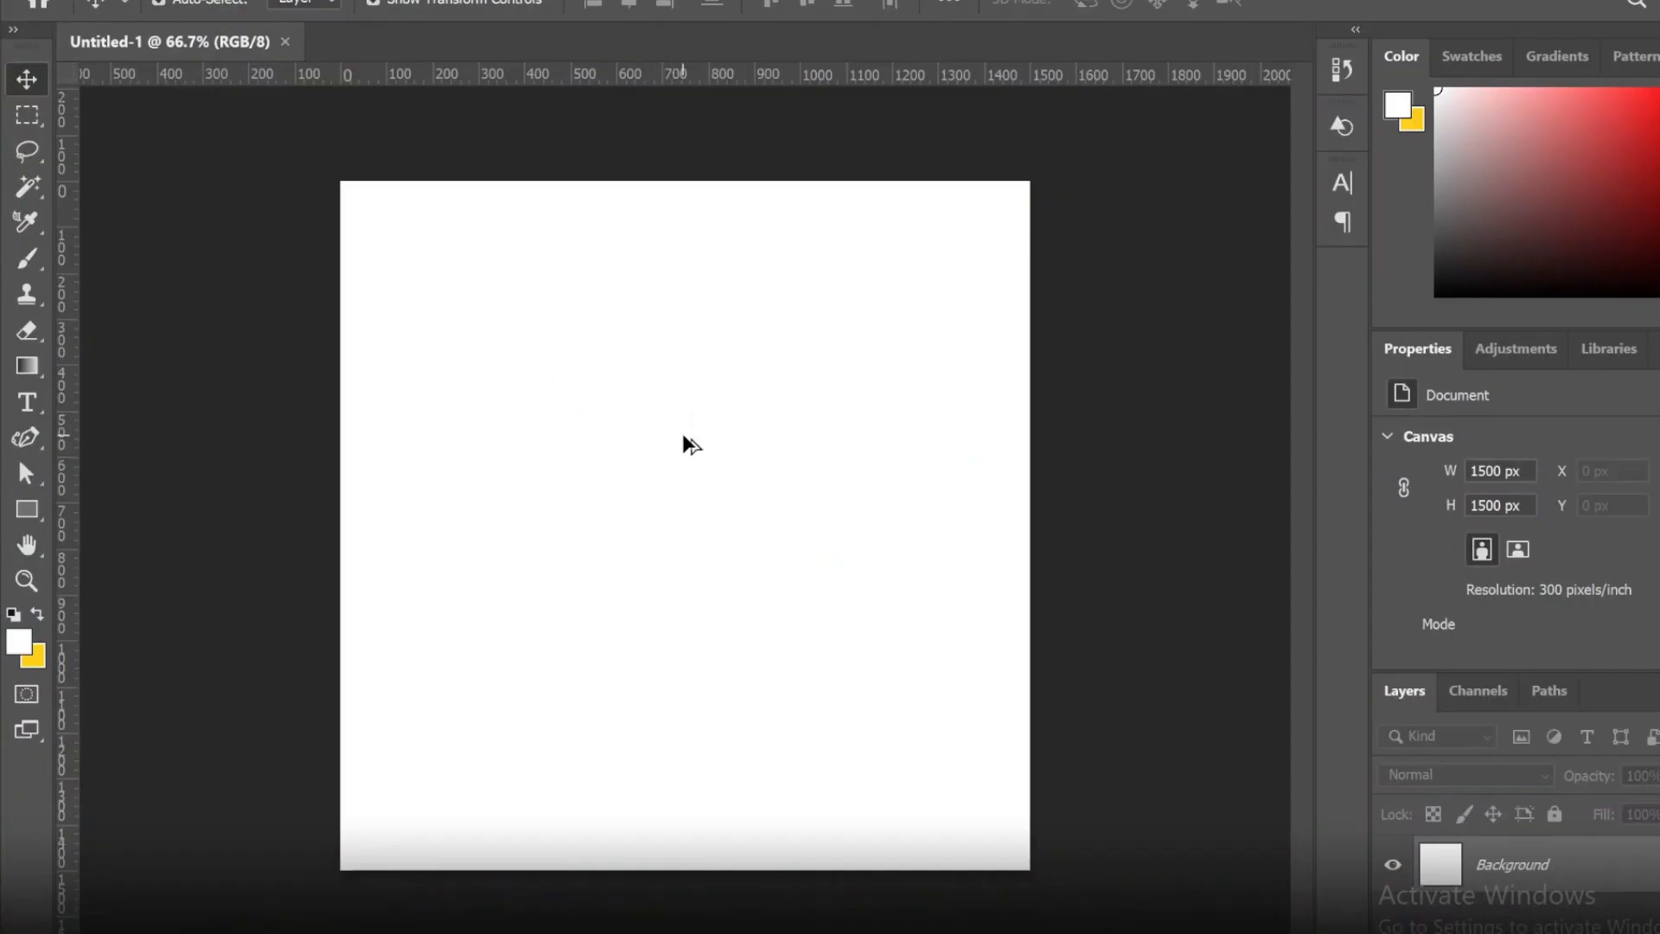
pyautogui.hotkey('alt', 'Tab')
pyautogui.scroll(-3, 886, 510)
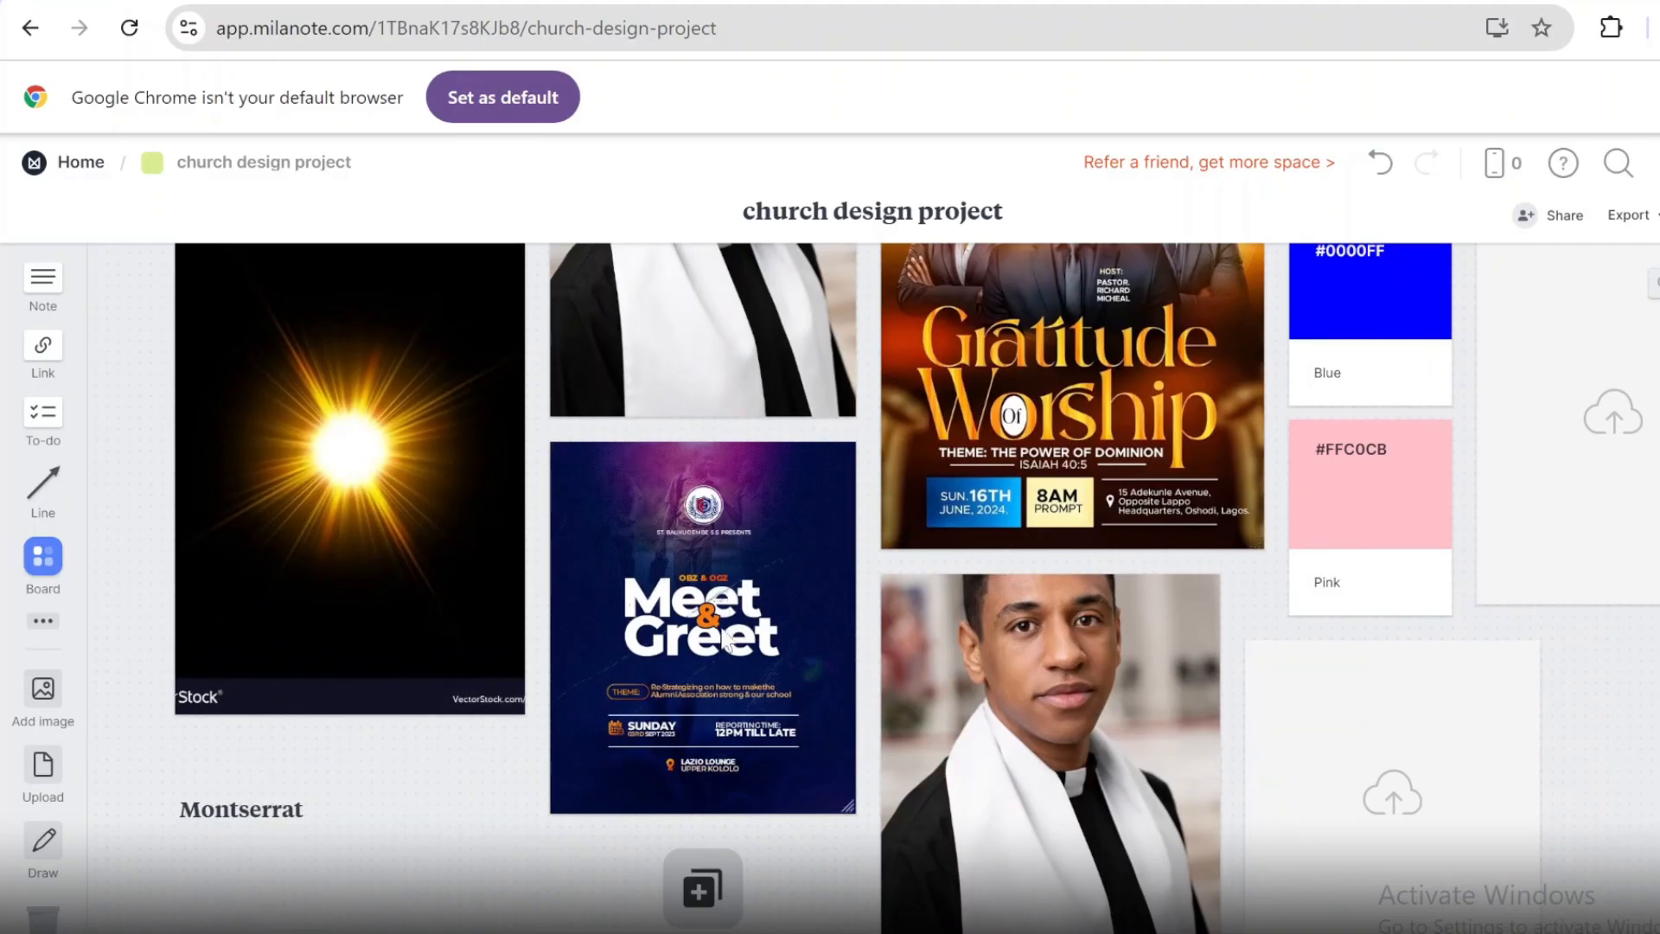
pyautogui.hotkey('alt', 'Tab')
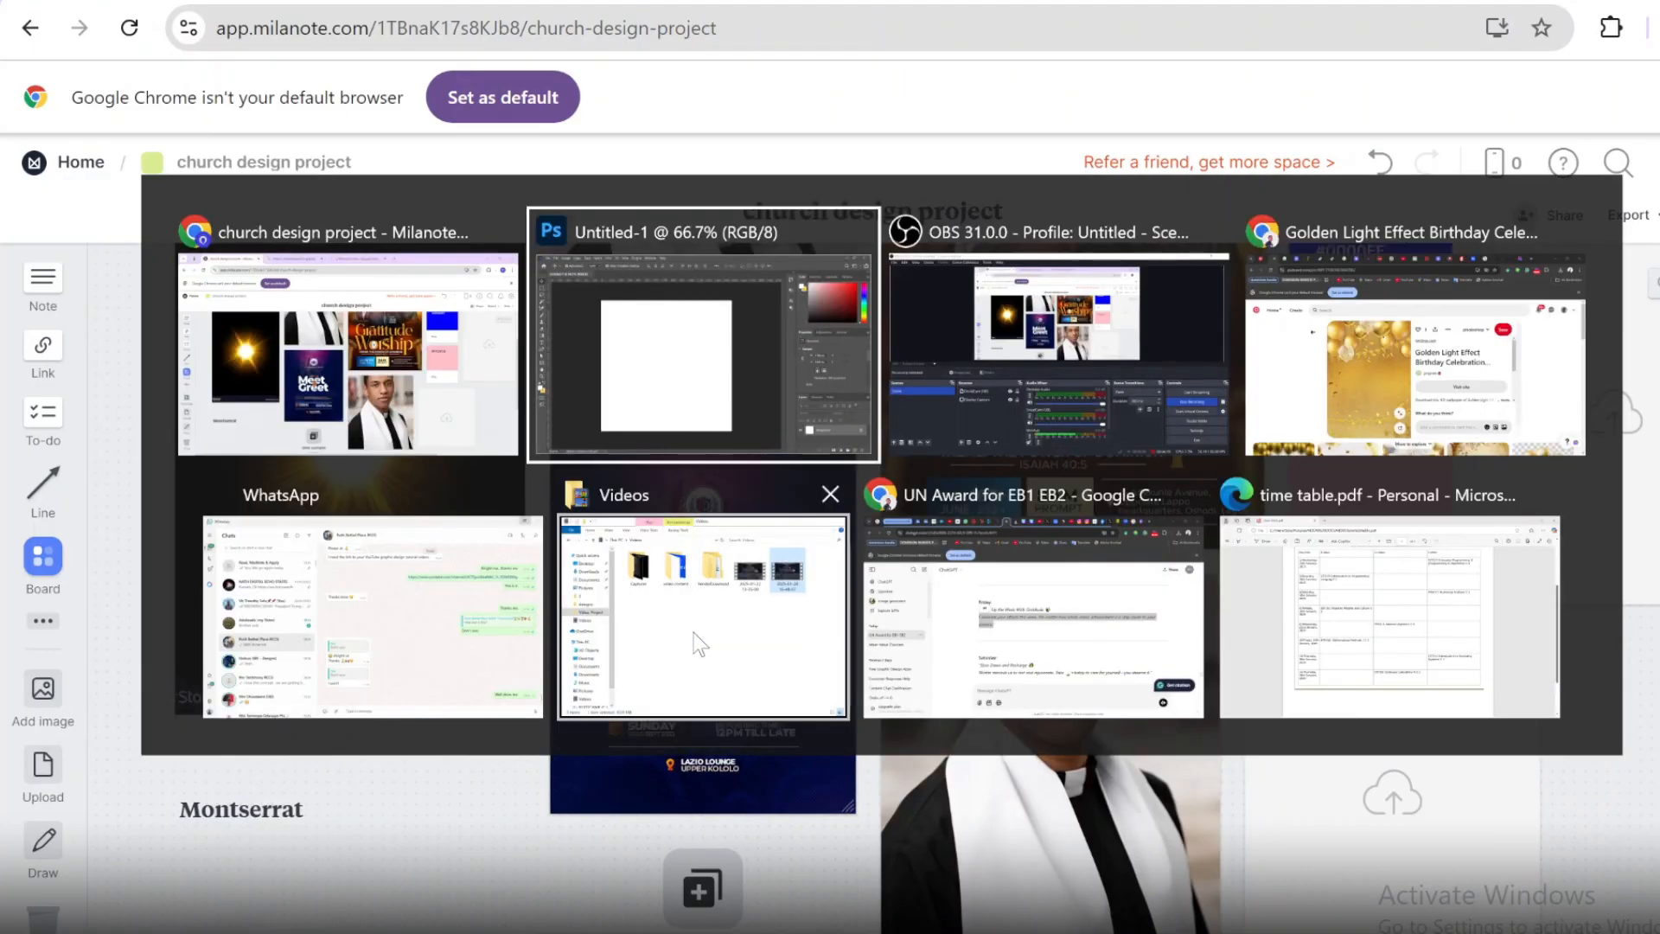
pyautogui.hotkey('alt', 'Tab')
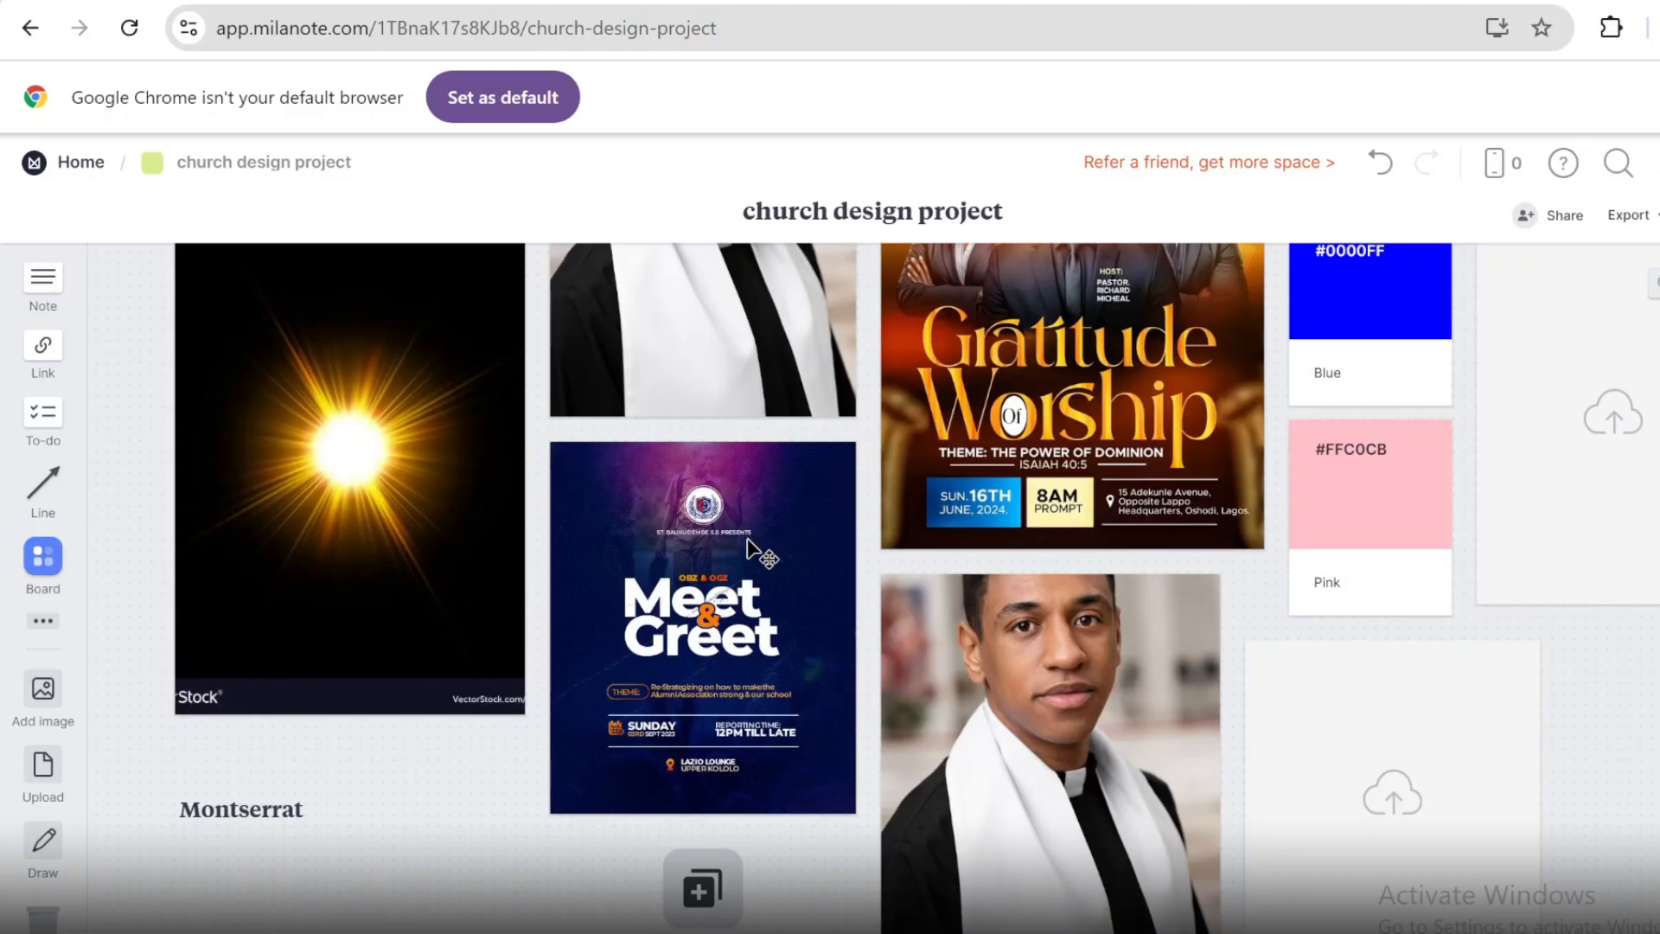
# - Try to bring the lower clergyman portrait from the Milanote moodboard into the blank Photoshop document
pyautogui.scroll(-2, 1046, 707)
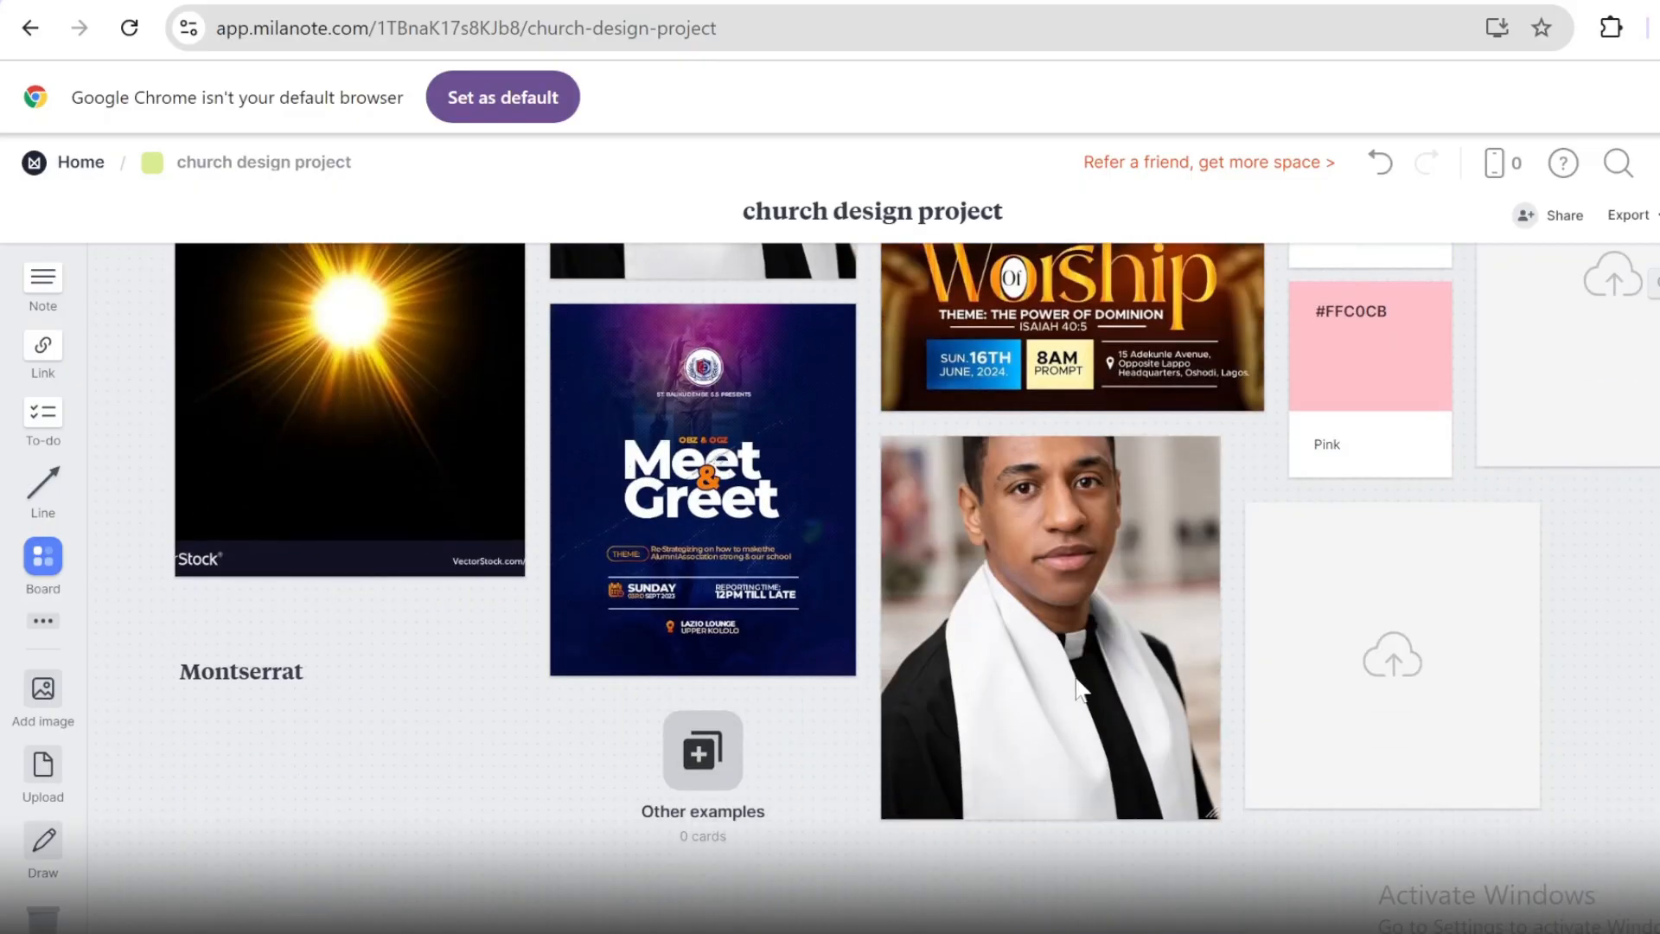
pyautogui.moveTo(1079, 689); pyautogui.dragTo(689, 489)
pyautogui.hotkey('alt', 'Tab')
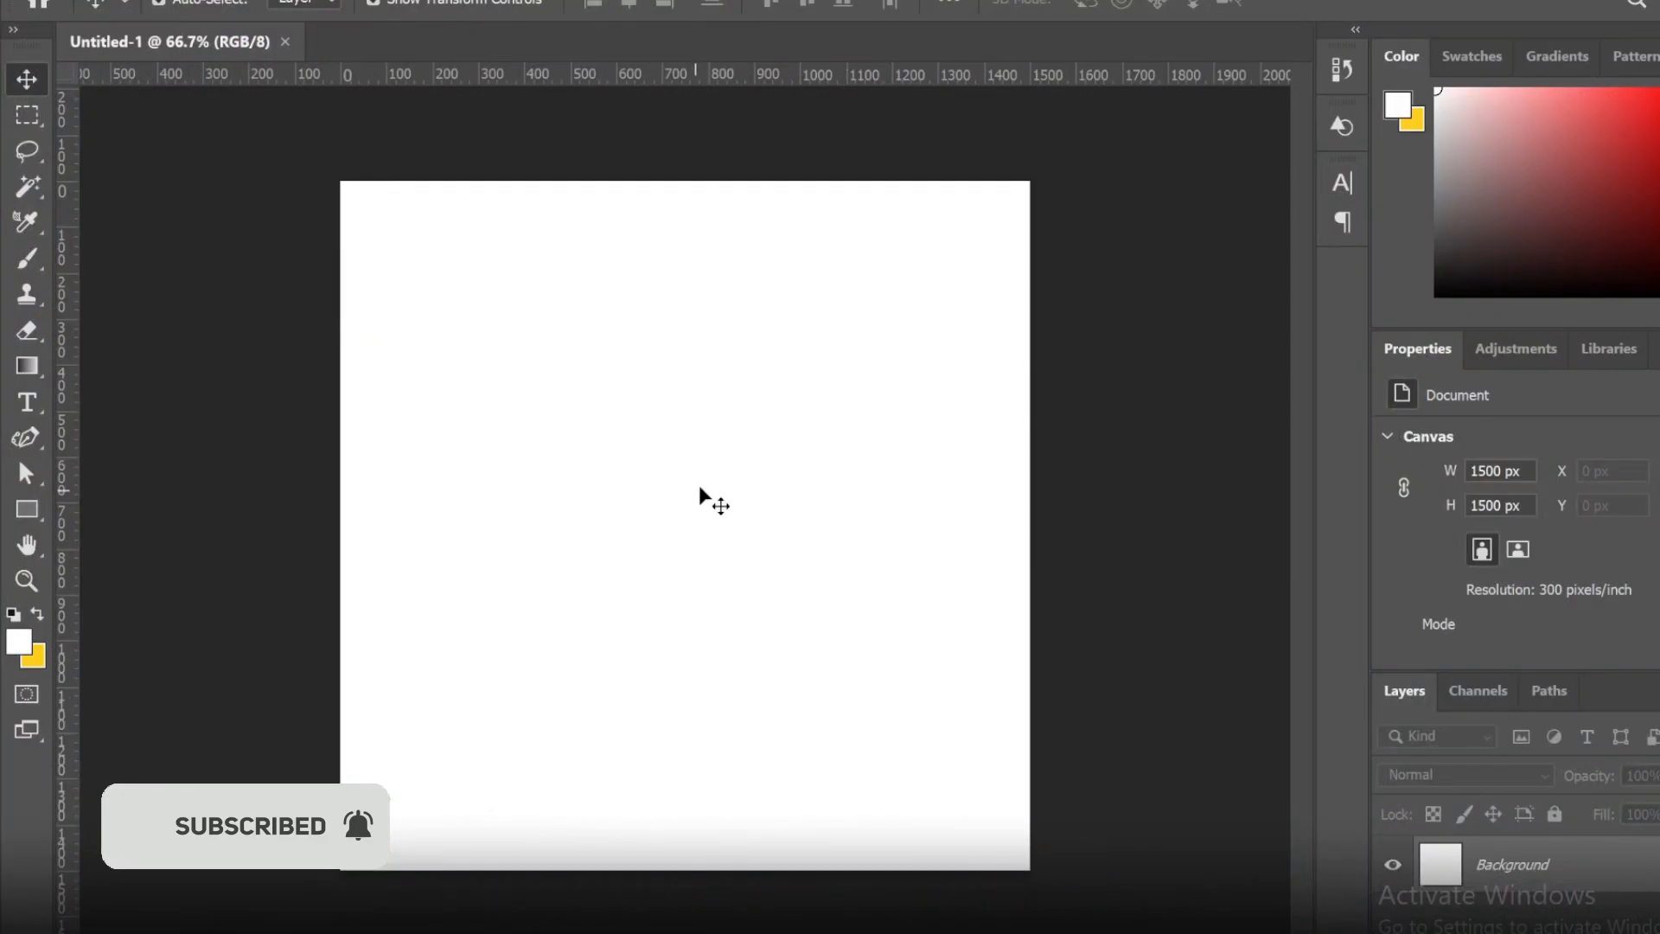
pyautogui.click(915, 932)
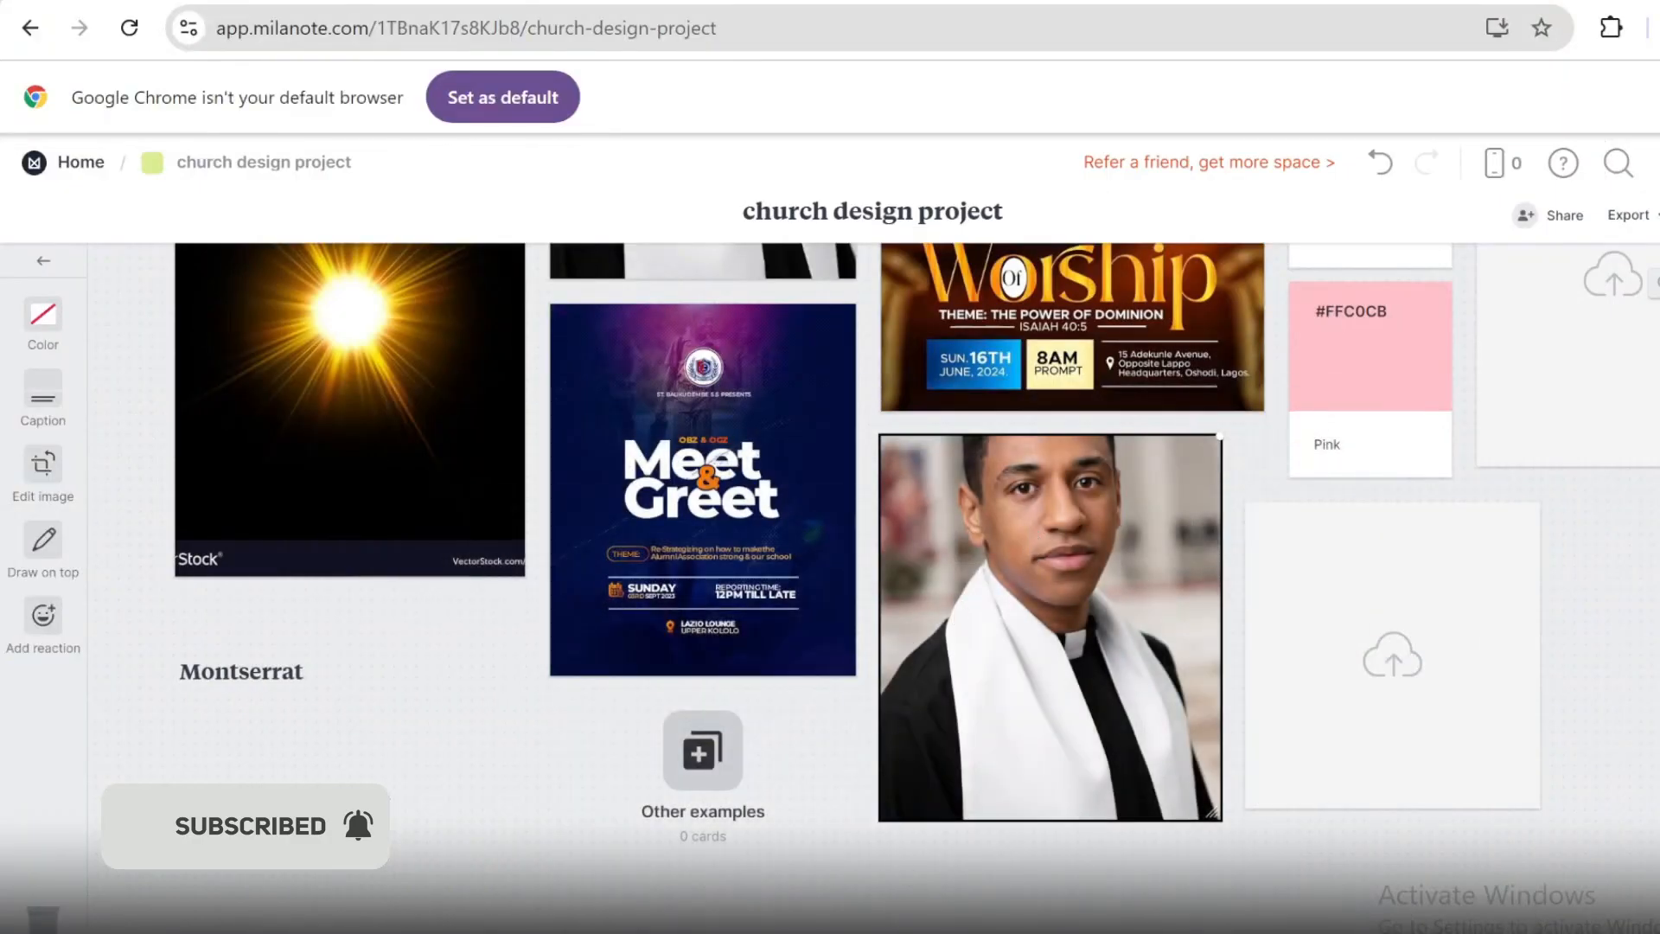
pyautogui.click(908, 932)
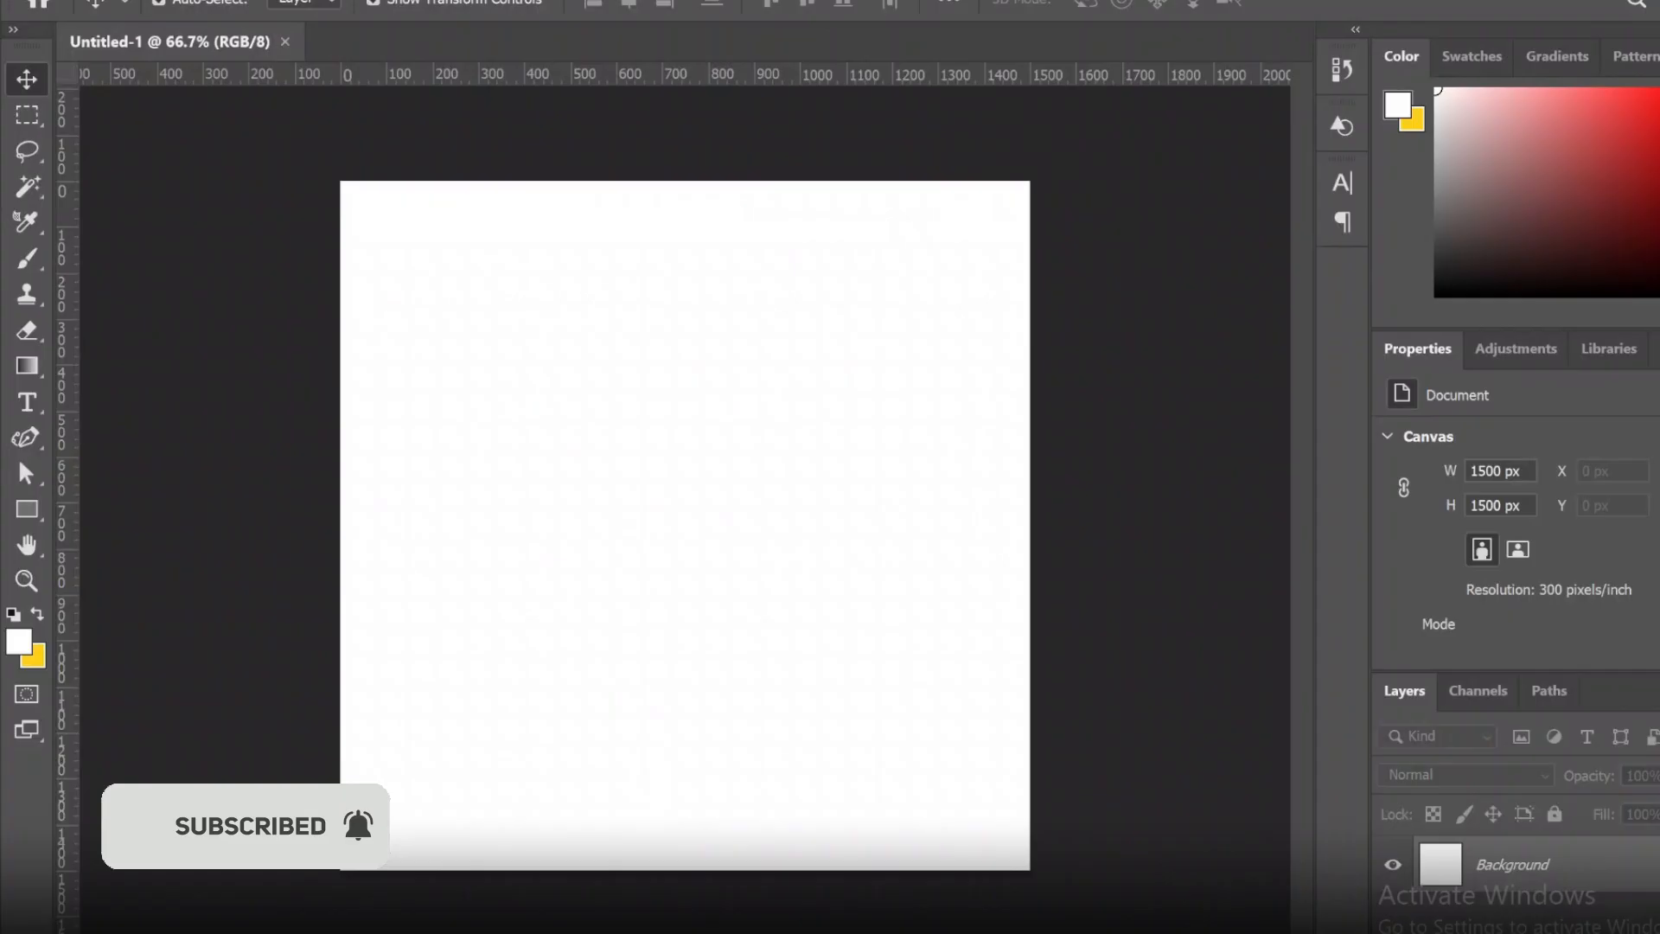
pyautogui.click(55, 1)
pyautogui.click(484, 511)
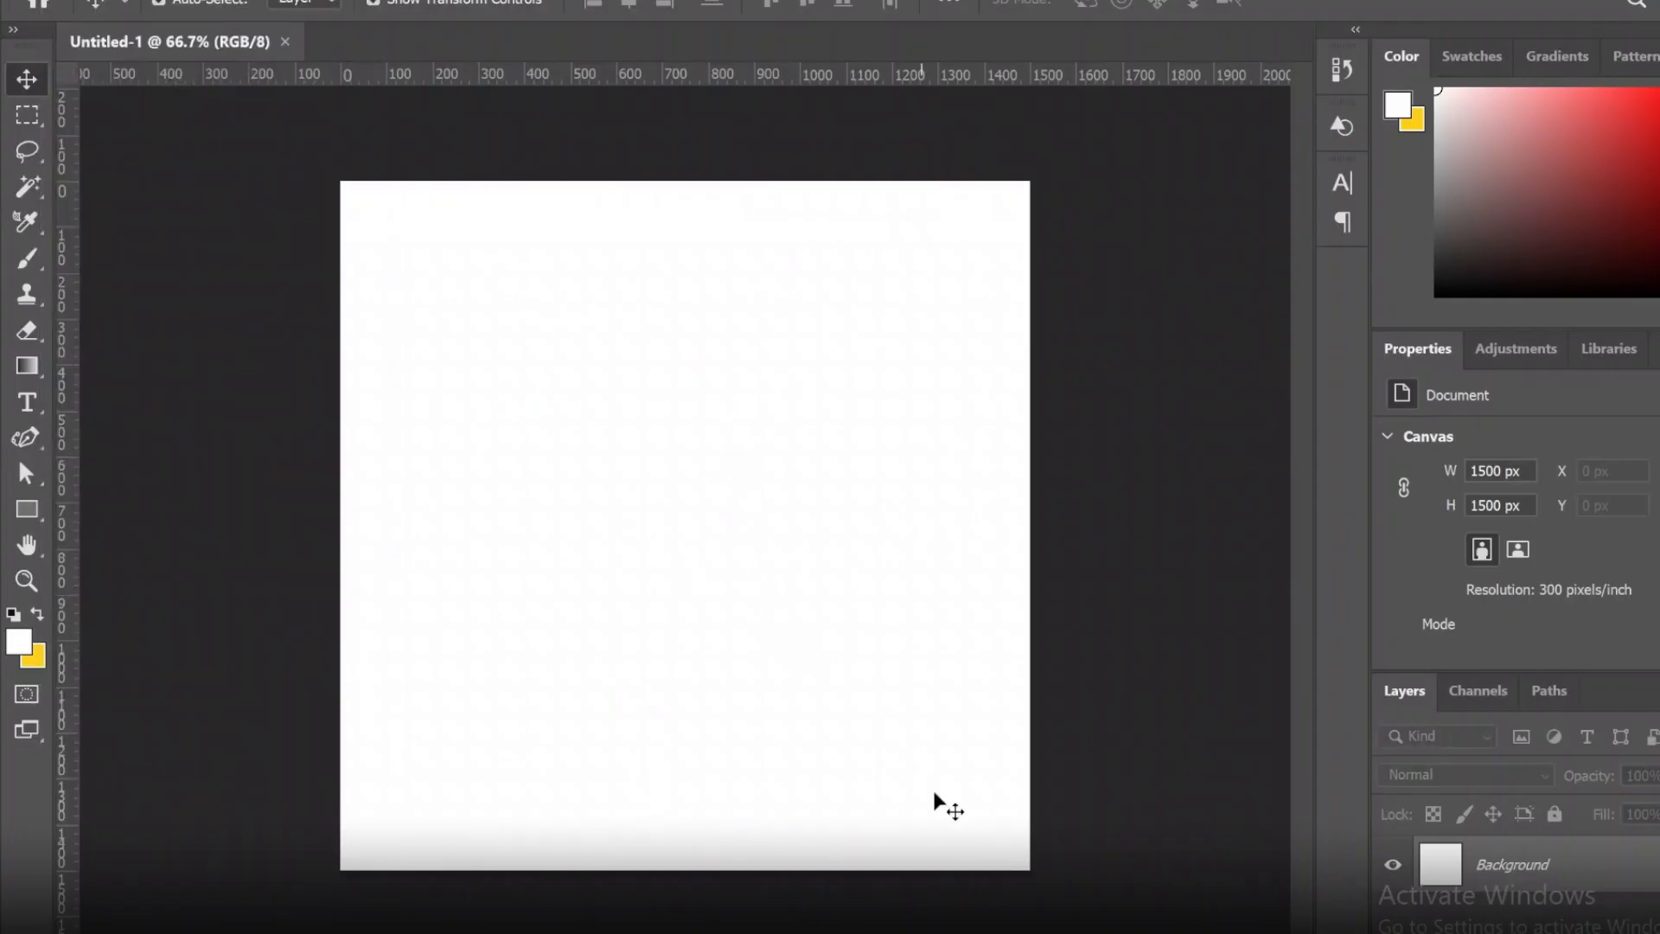
# - Return to the Milanote moodboard and examine the portraits, the Gratitude Worship and Meet & Greet flyers, and the colour swatches
pyautogui.hotkey('alt', 'Tab')
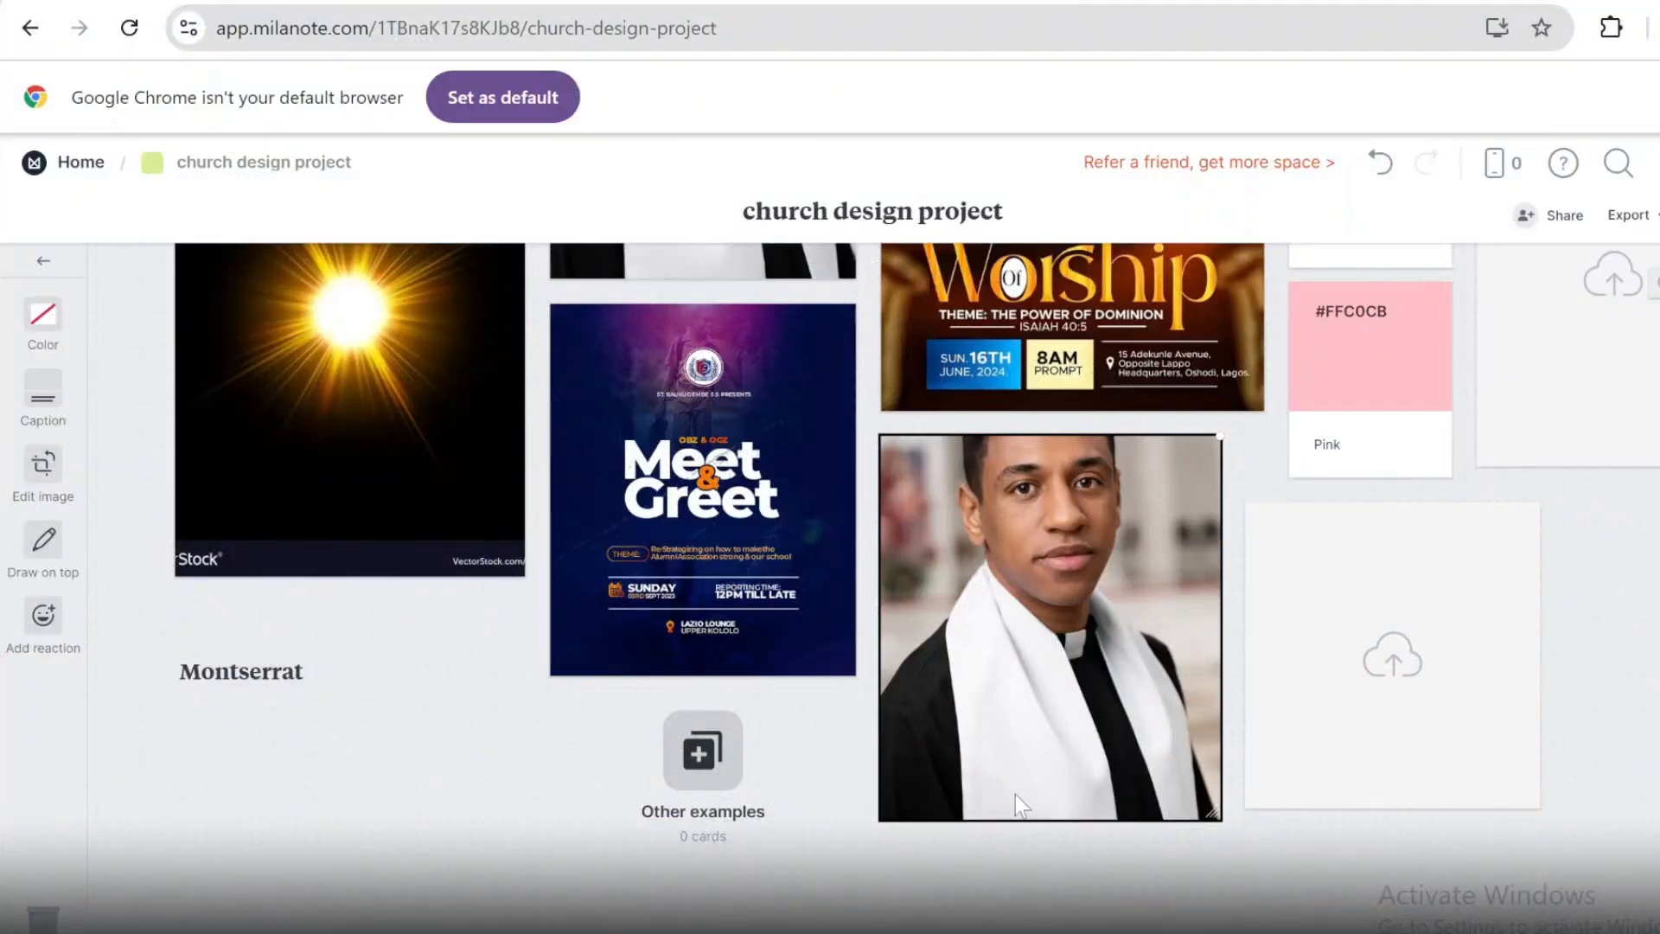
pyautogui.scroll(5, 1003, 692)
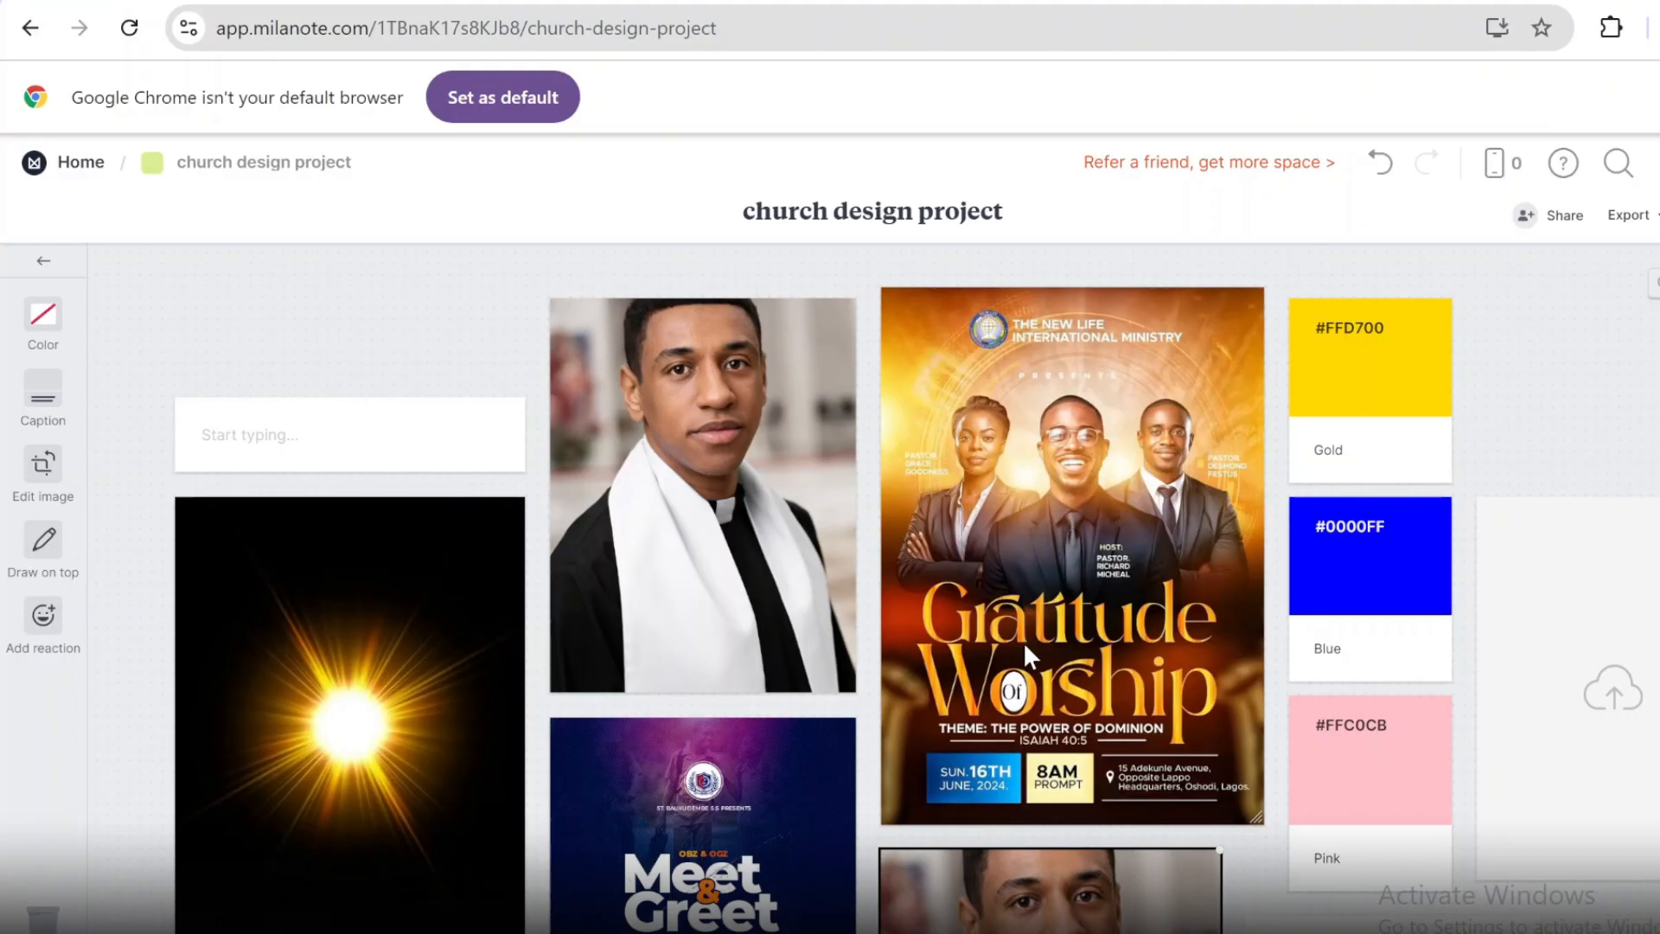
pyautogui.scroll(-2, 1026, 648)
pyautogui.scroll(2, 1030, 656)
pyautogui.scroll(-2, 862, 560)
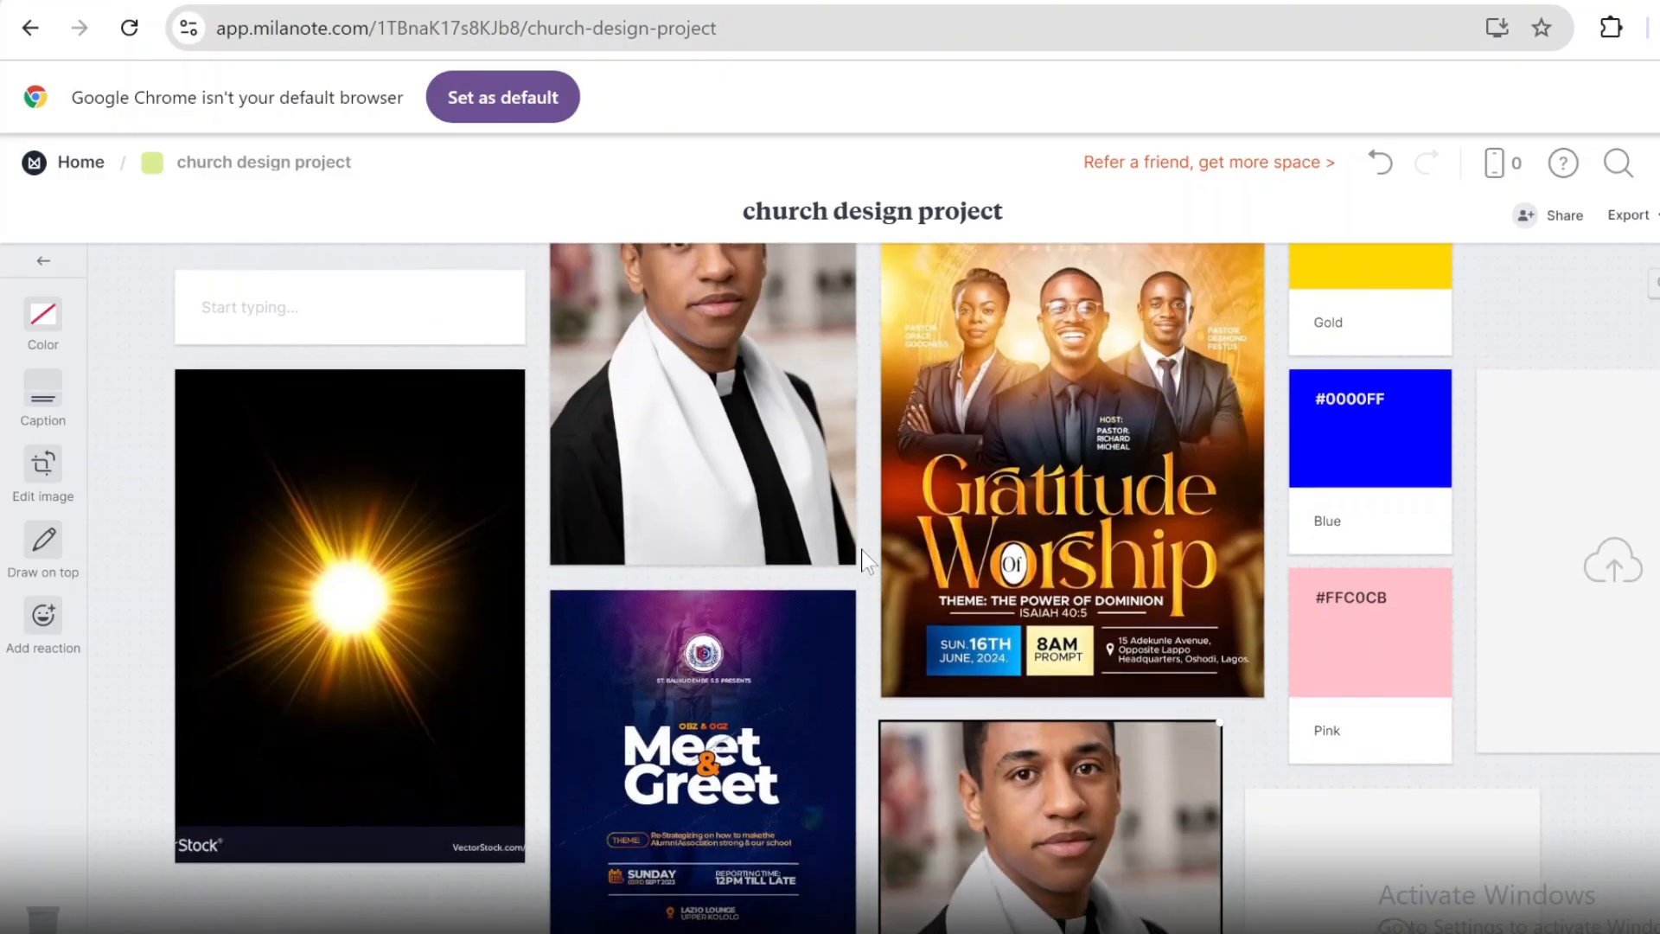